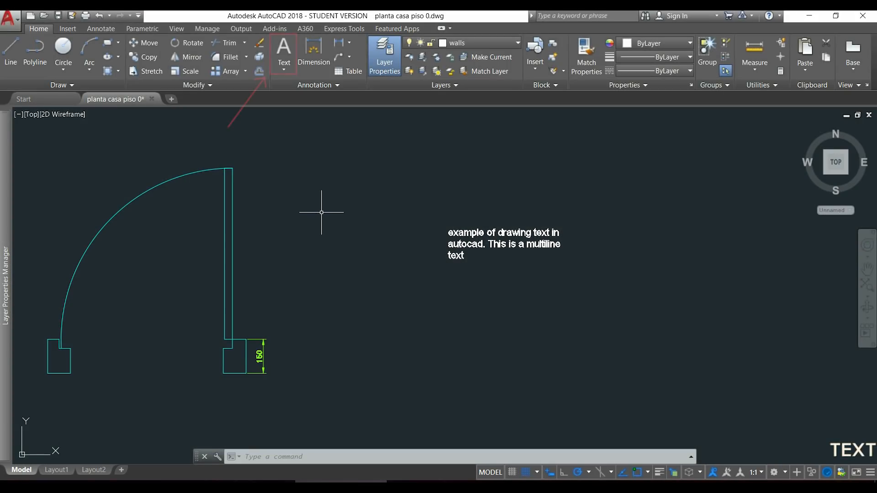
Add multiline text reading "example of drawing a multiline text" beside the door, in a box about 644 units across its diagonal
{"action": "left_click", "coordinate": [289, 69]}
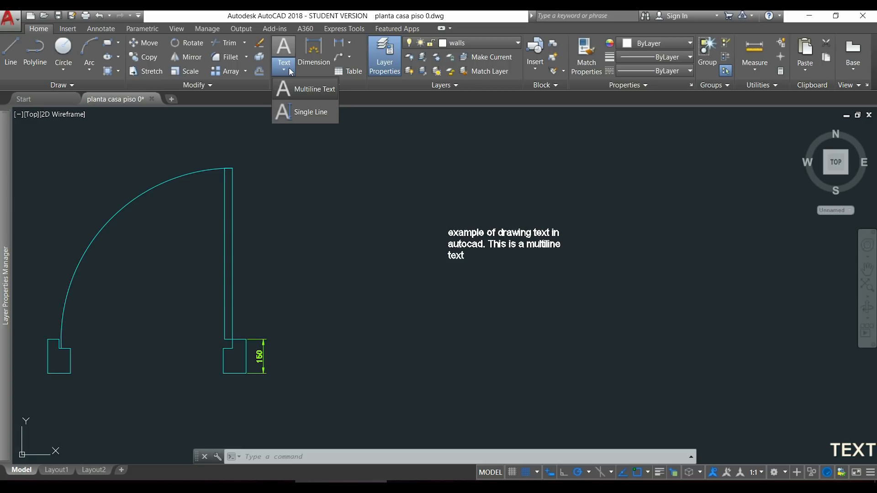
{"action": "left_click", "coordinate": [289, 68]}
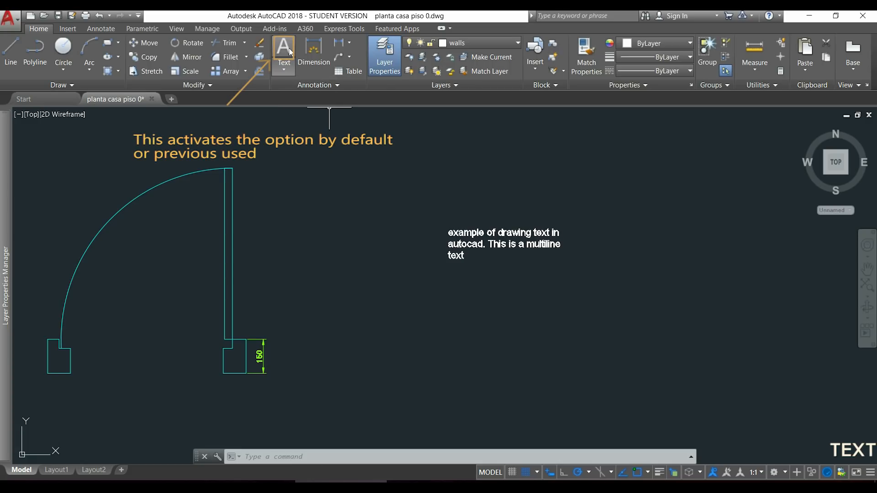
{"action": "left_click", "coordinate": [290, 50]}
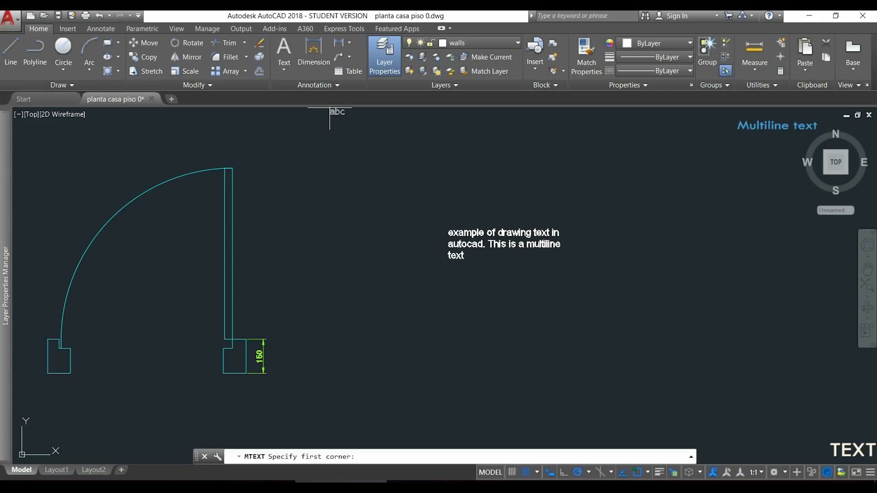
{"action": "left_click", "coordinate": [326, 200]}
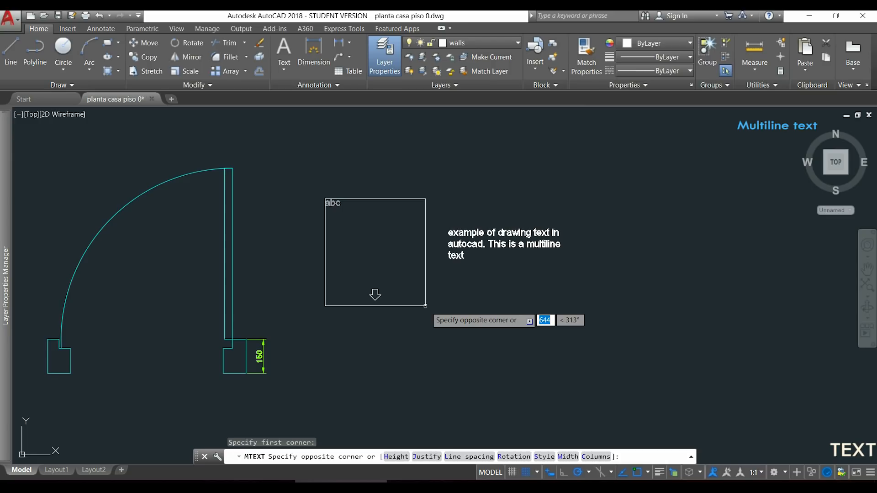
{"action": "left_click", "coordinate": [426, 305]}
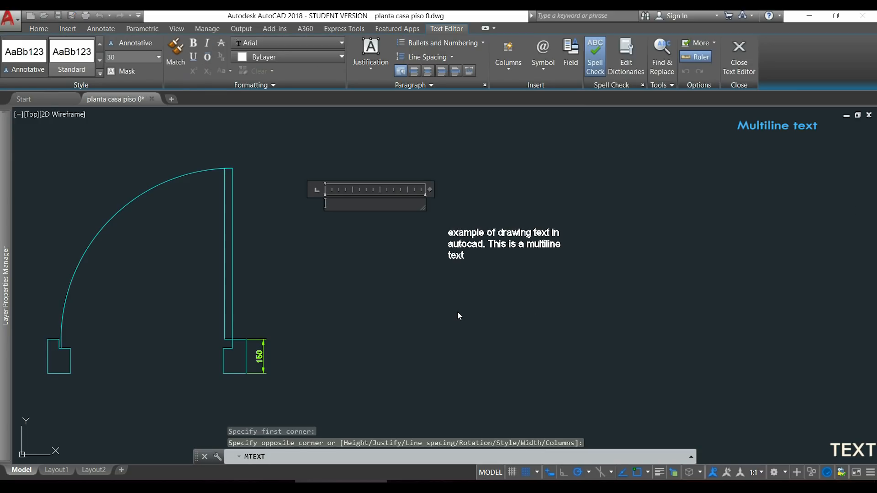
{"action": "type", "text": "example of drawing a multiline text"}
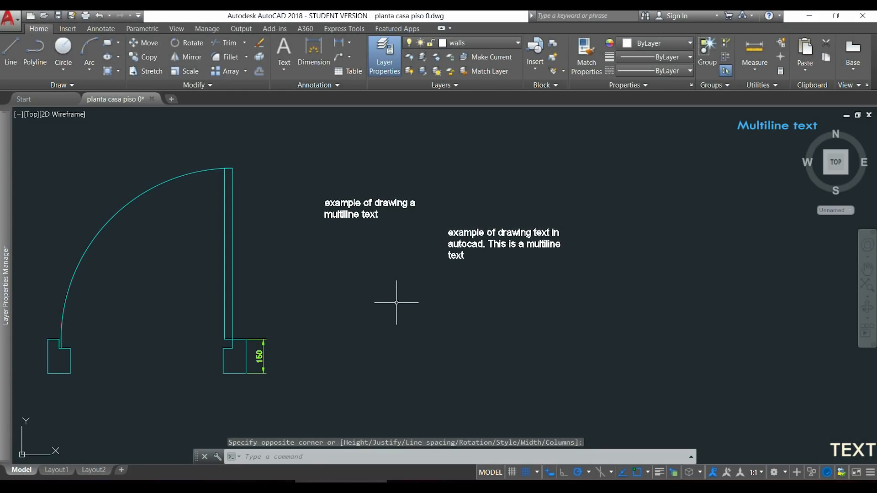
{"action": "key", "text": "Escape"}
{"action": "left_click", "coordinate": [375, 215]}
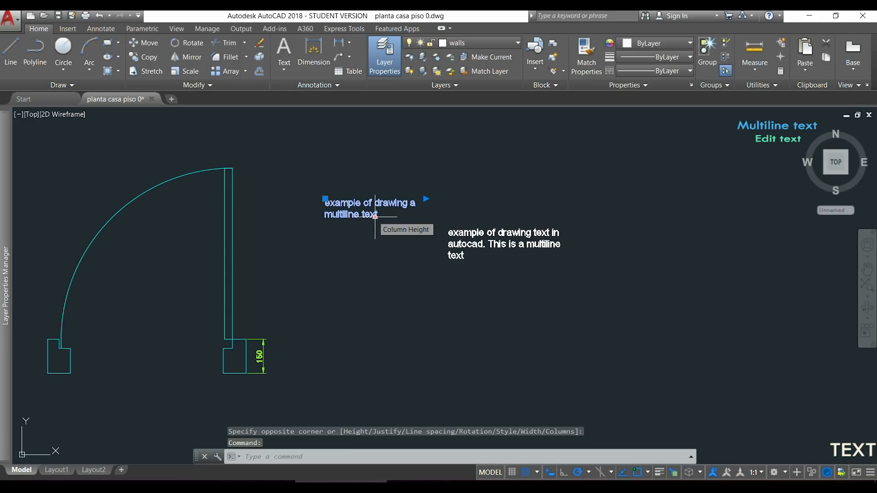
{"action": "left_click", "coordinate": [375, 216]}
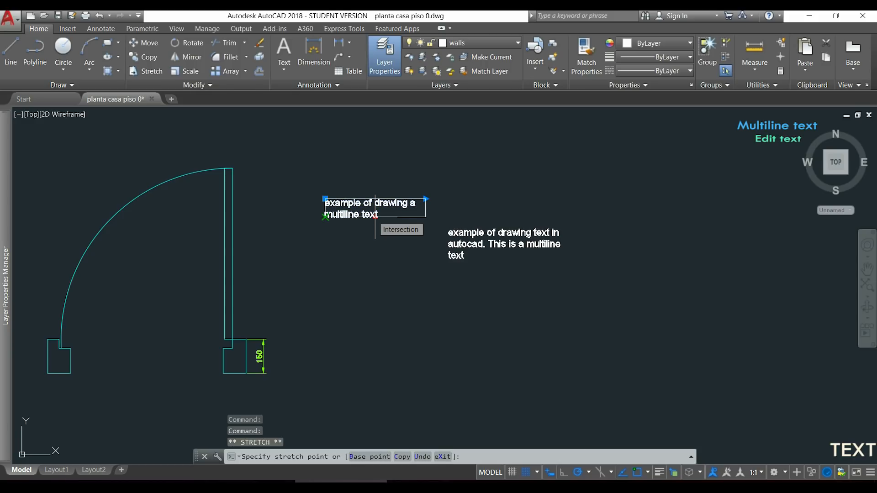
{"action": "key", "text": "Escape"}
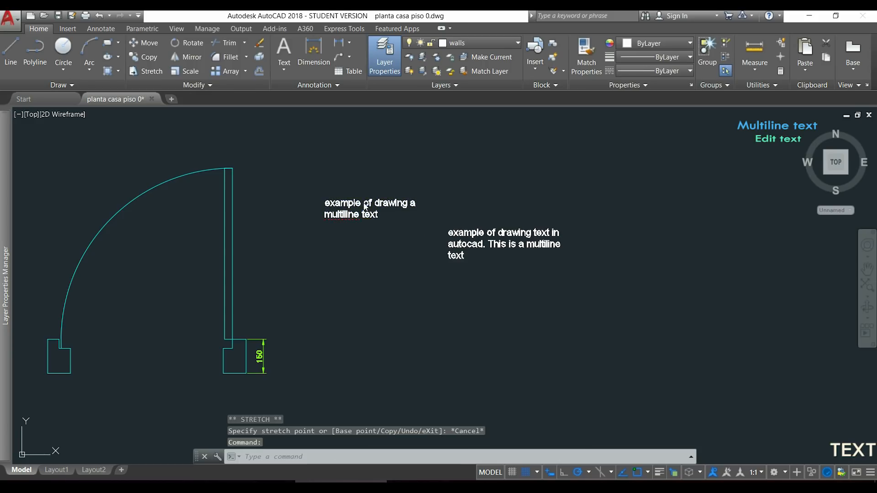
Try to set the new multiline text's height to 100 without selecting its contents
{"action": "double_click", "coordinate": [365, 203]}
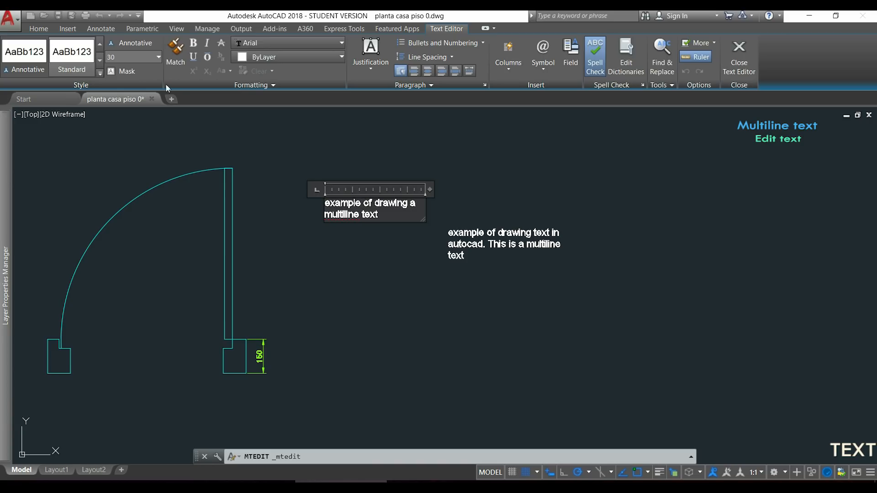
{"action": "left_click", "coordinate": [125, 57]}
{"action": "type", "text": "100"}
{"action": "key", "text": "Return"}
{"action": "left_click", "coordinate": [379, 248]}
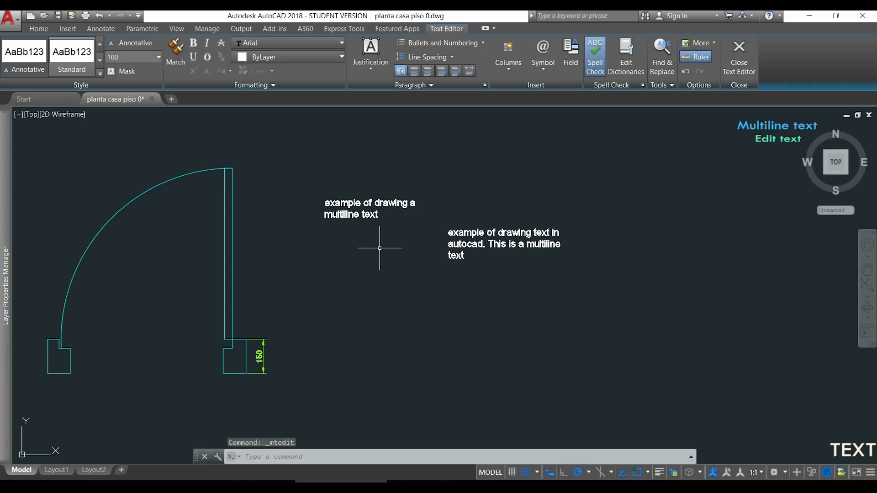
Reopen the new multiline text for editing, select all its contents and set their height to 100
{"action": "left_click", "coordinate": [365, 214]}
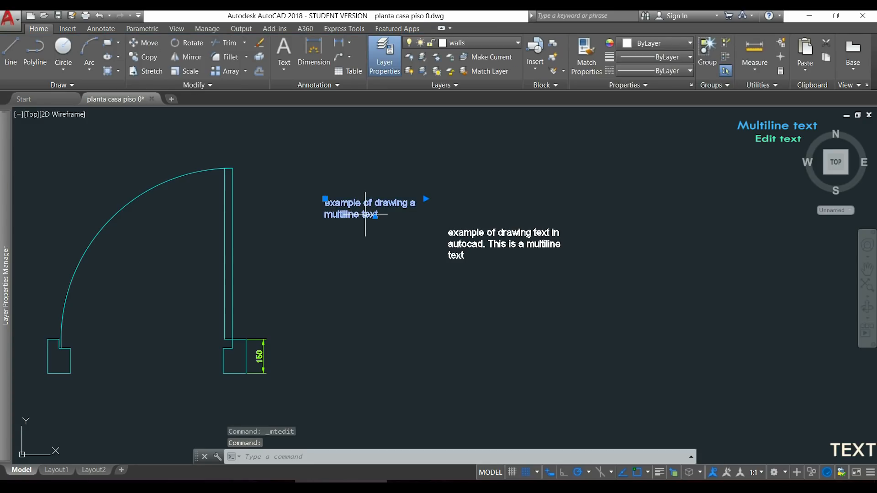
{"action": "double_click", "coordinate": [365, 214]}
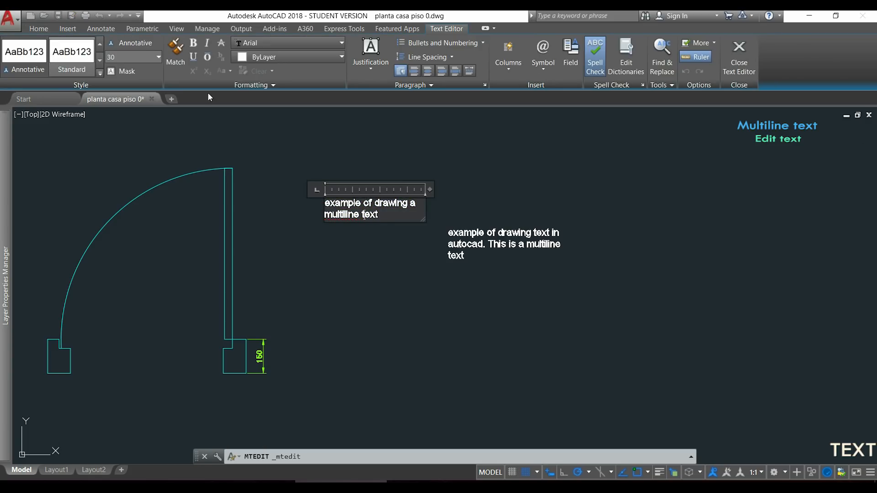
{"action": "left_click_drag", "start_coordinate": [394, 216], "coordinate": [276, 192]}
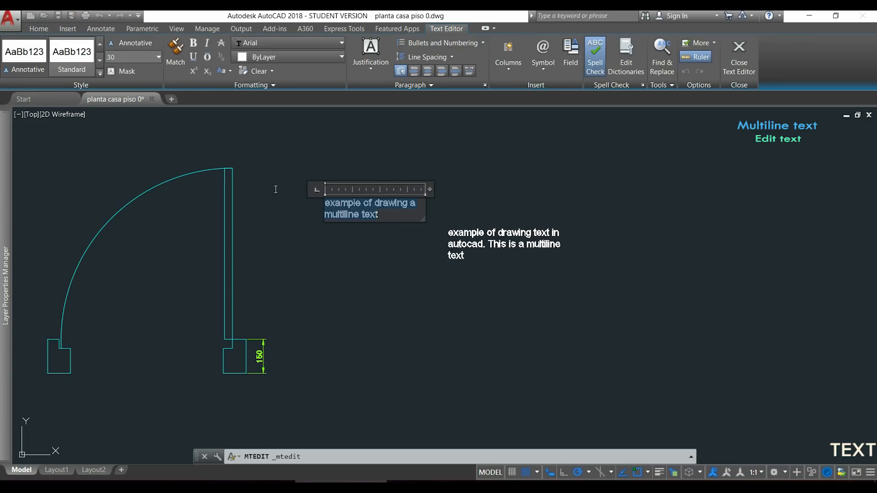
{"action": "left_click", "coordinate": [124, 58]}
{"action": "type", "text": "100"}
{"action": "key", "text": "Return"}
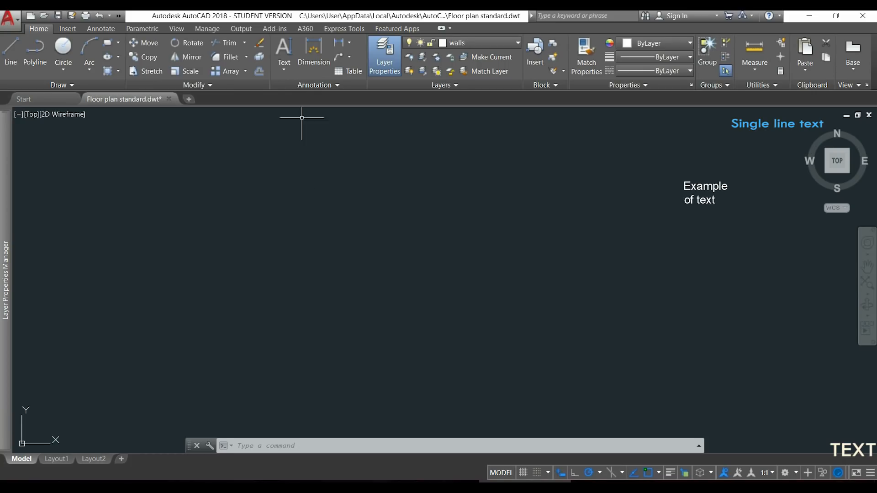
Place horizontal single-line text reading "text" with a height of 20 in the empty drawing area
{"action": "left_click", "coordinate": [289, 70]}
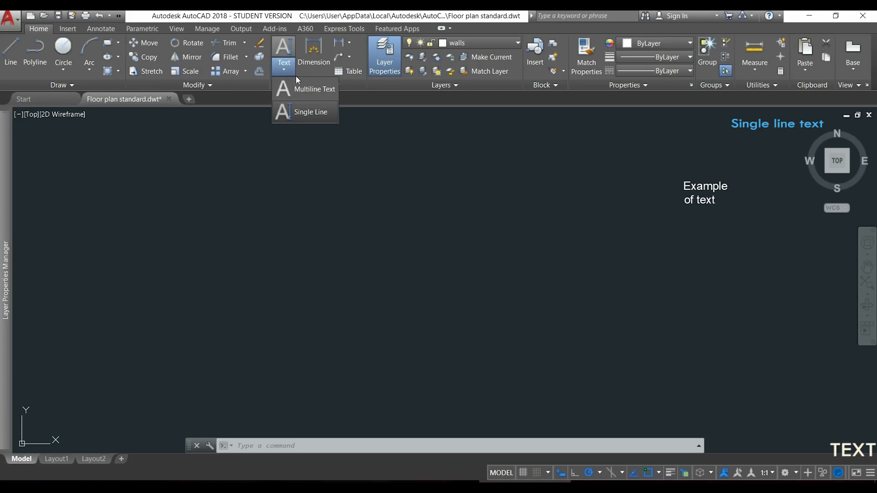
{"action": "left_click", "coordinate": [330, 115]}
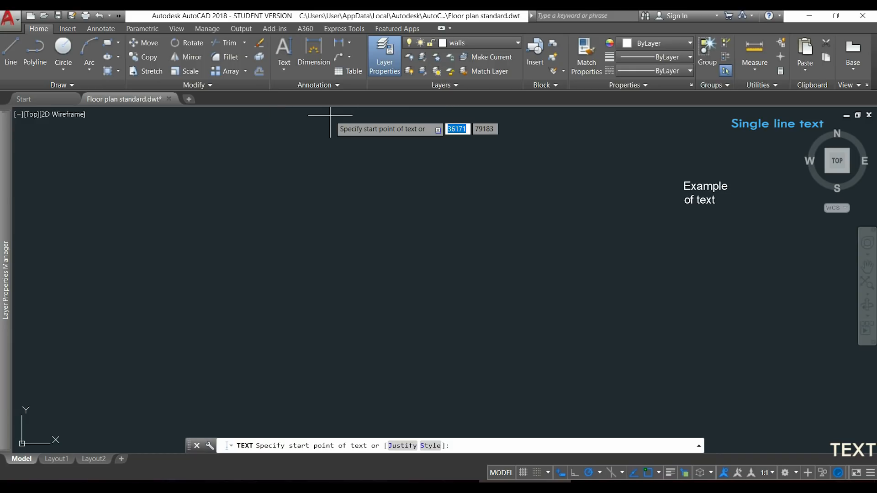
{"action": "left_click", "coordinate": [315, 262]}
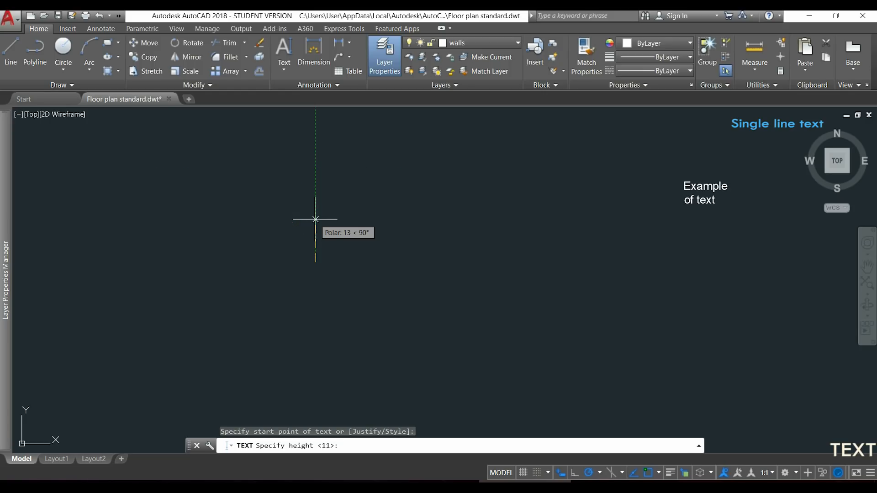
{"action": "type", "text": "20"}
{"action": "key", "text": "Return"}
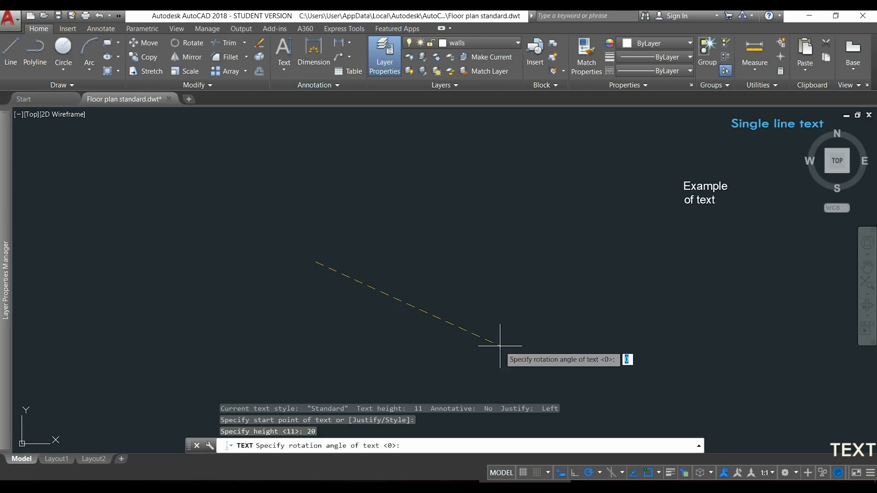
{"action": "left_click", "coordinate": [509, 261]}
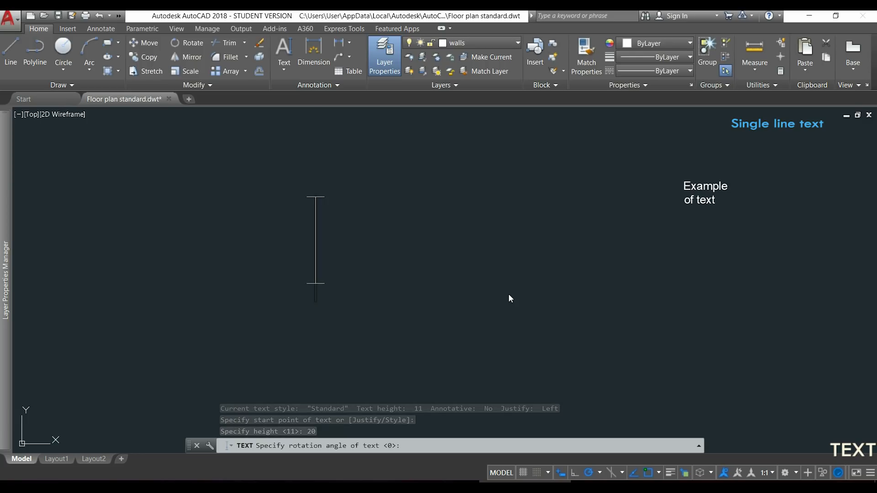
{"action": "type", "text": "tex"}
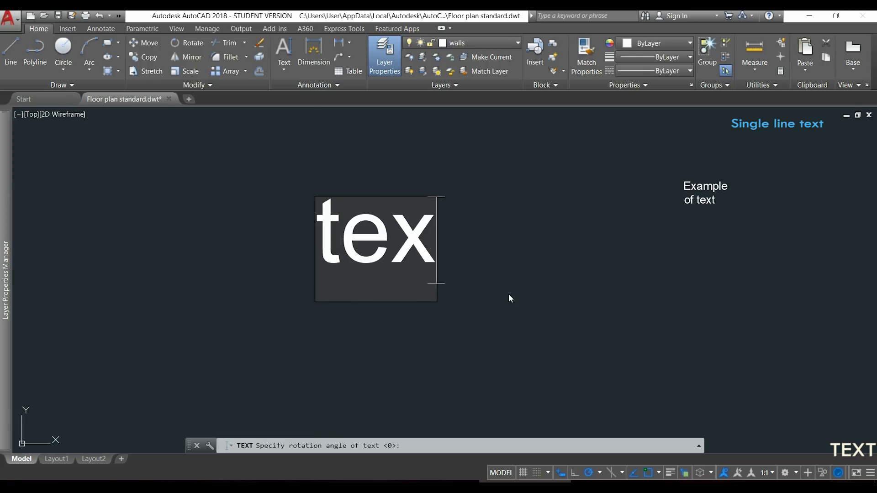
{"action": "type", "text": "t"}
{"action": "left_click", "coordinate": [508, 294]}
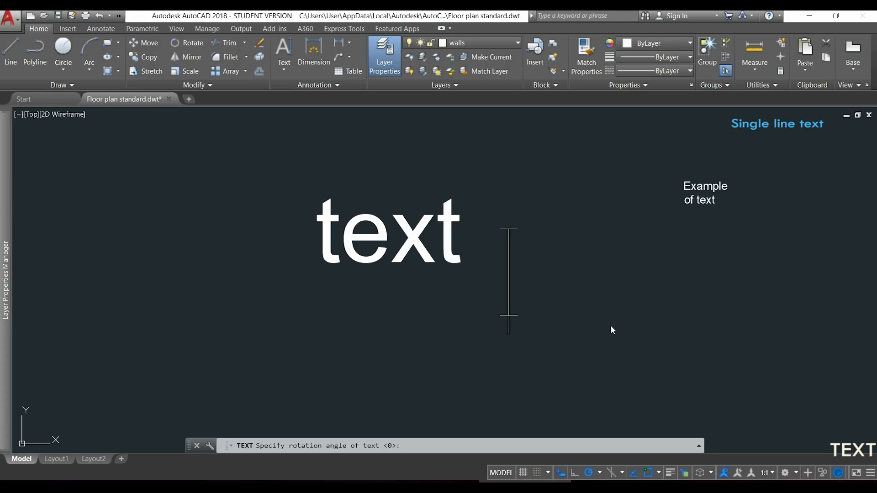
{"action": "key", "text": "Return"}
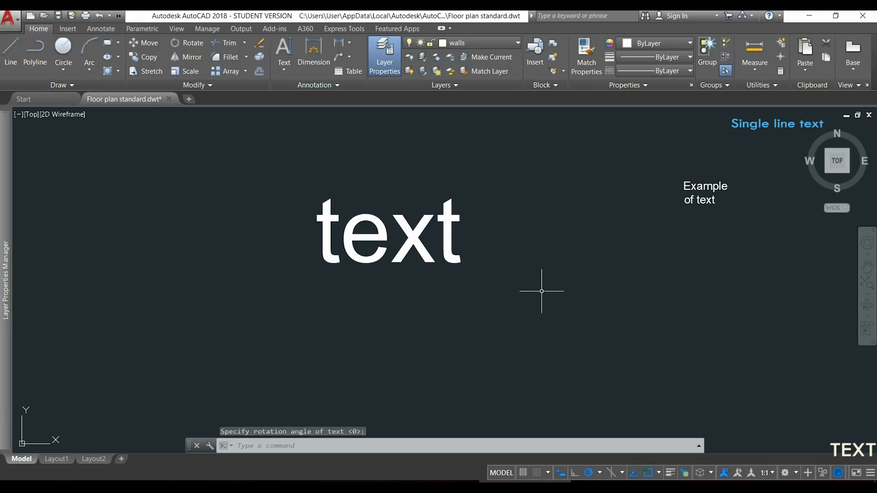
Set the height of the single-line text "text" to 30 in its object properties
{"action": "scroll", "coordinate": [551, 296], "scroll_direction": "down", "scroll_amount": 2}
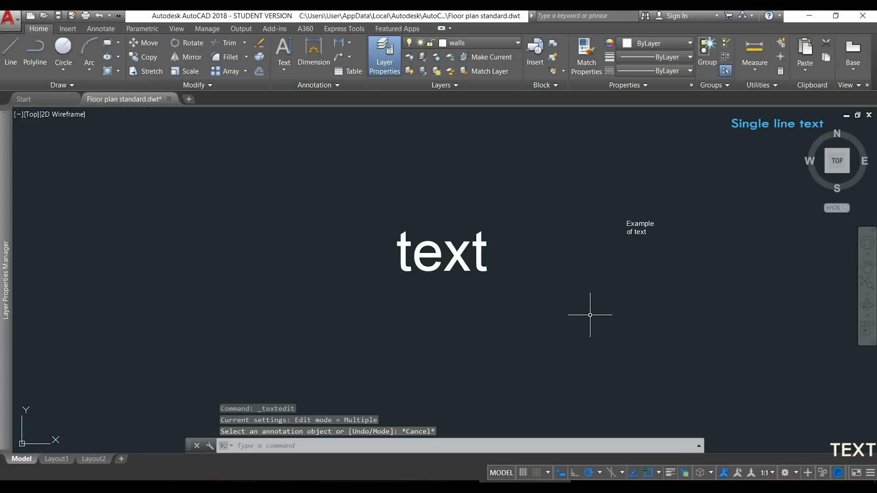
{"action": "left_click", "coordinate": [482, 265]}
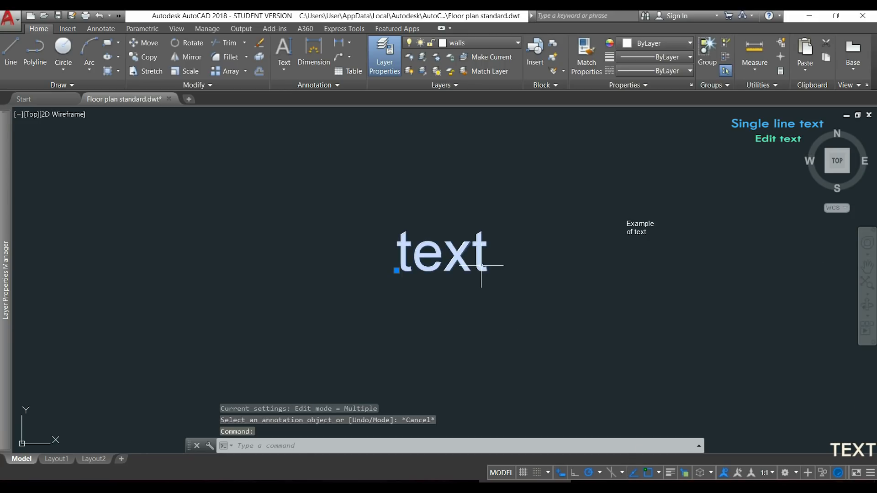
{"action": "right_click", "coordinate": [397, 273]}
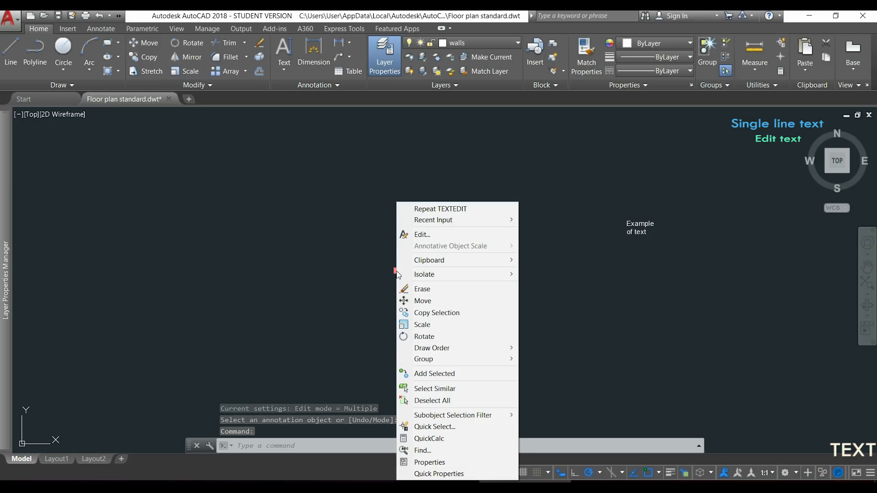
{"action": "left_click", "coordinate": [496, 462]}
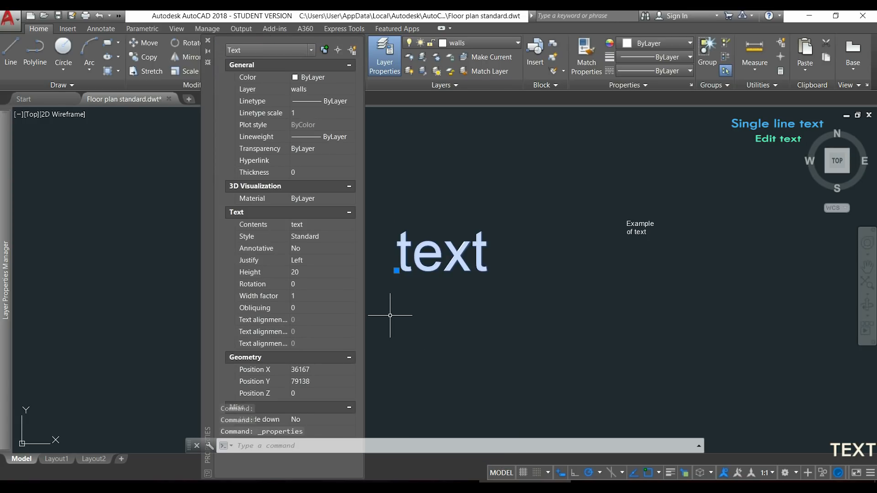
{"action": "left_click", "coordinate": [296, 272]}
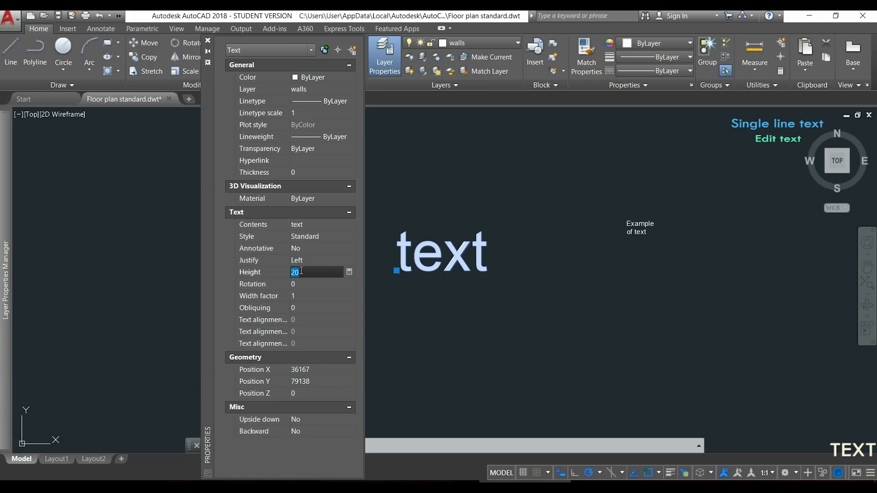
{"action": "type", "text": "30"}
{"action": "key", "text": "Tab"}
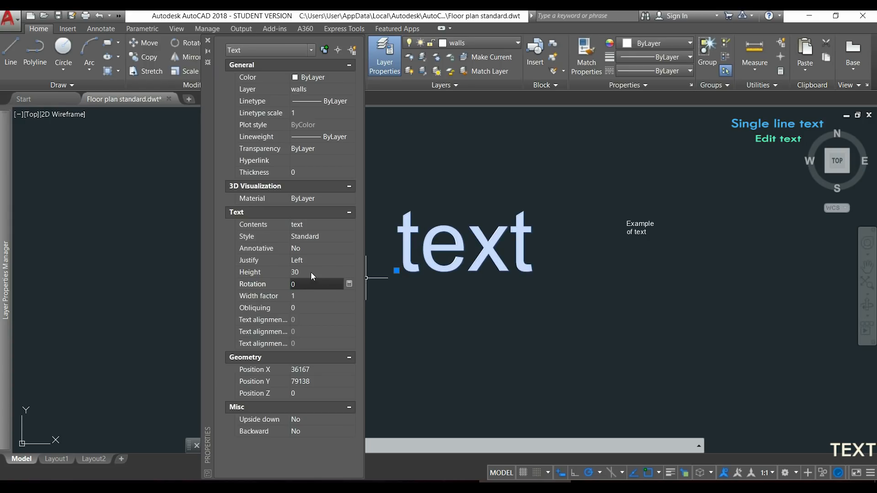
Set the rotation of the single-line text "text" to 40 degrees
{"action": "left_click", "coordinate": [309, 284]}
{"action": "key", "text": "BackSpace"}
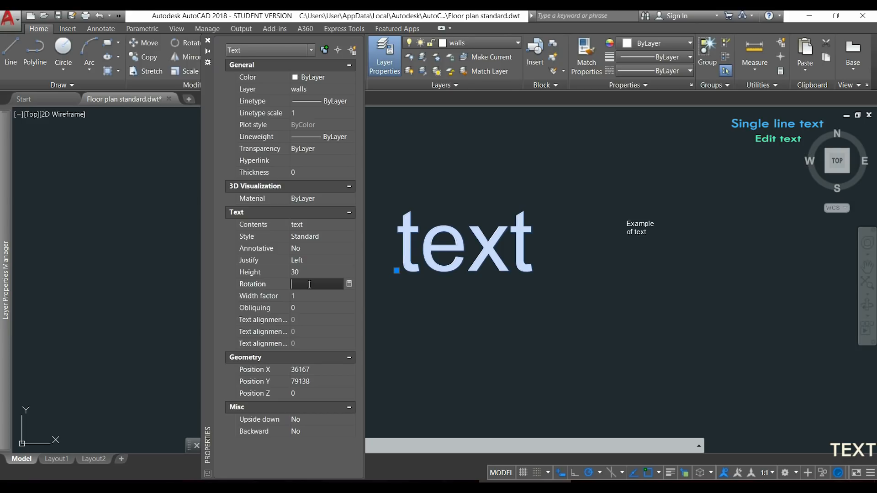
{"action": "type", "text": "40"}
{"action": "key", "text": "Tab"}
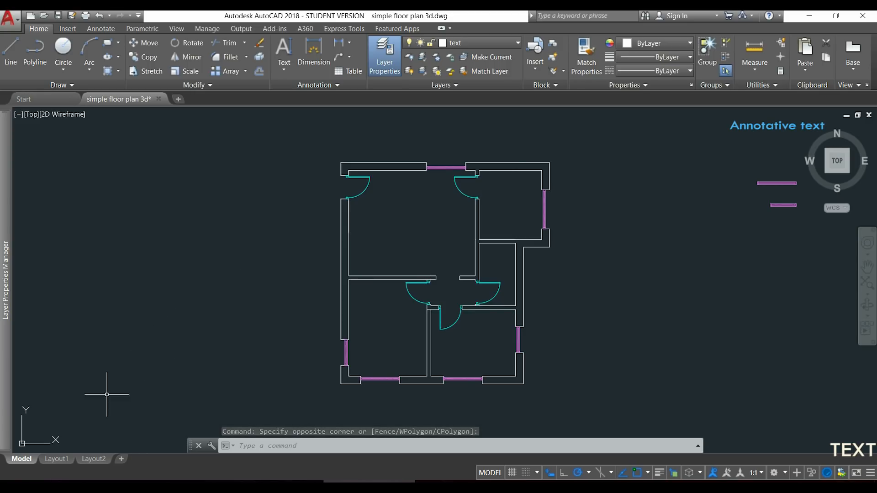
Check how the floor plan is laid out on Layout1 and return to model space
{"action": "left_click", "coordinate": [58, 459]}
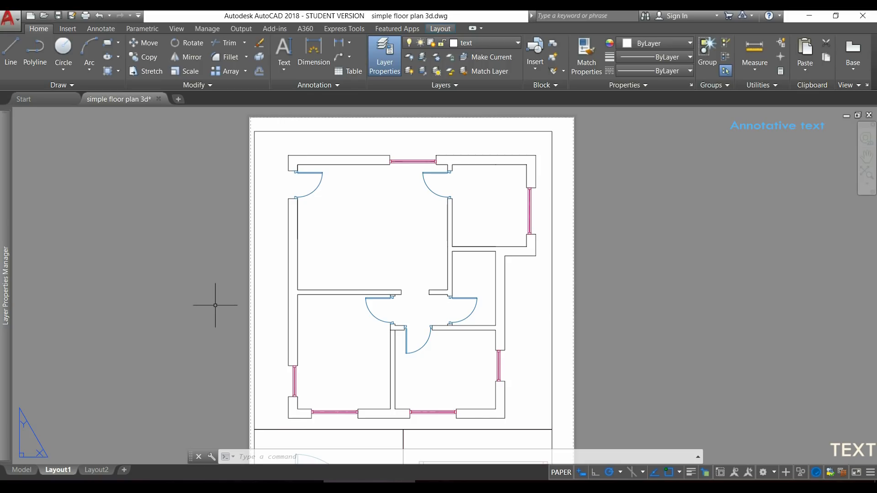
{"action": "left_click", "coordinate": [23, 470]}
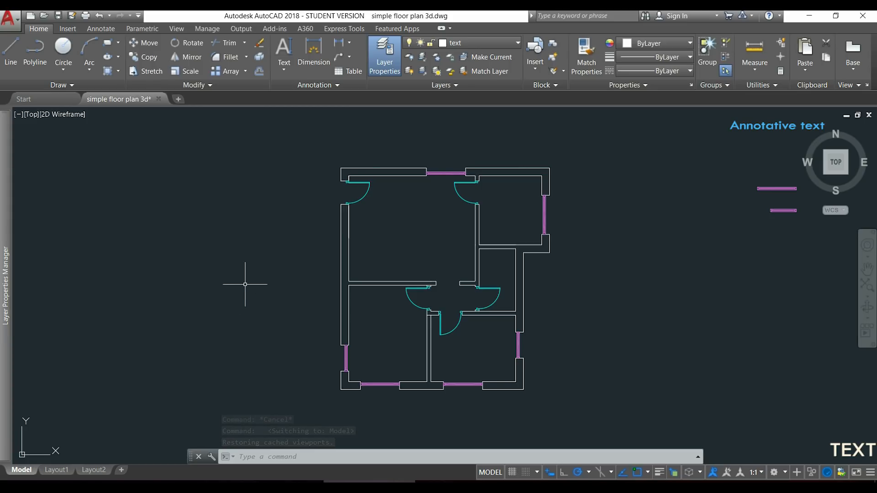
Make Annotative the current text style for the floor plan
{"action": "left_click", "coordinate": [348, 87]}
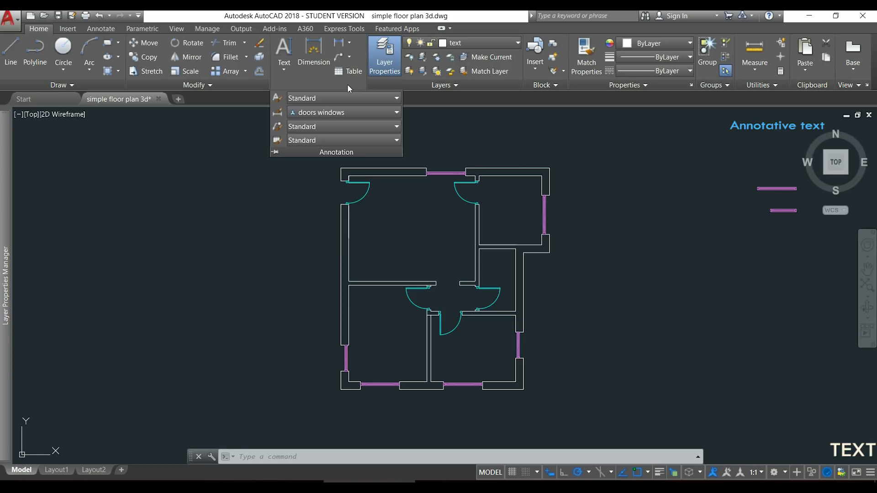
{"action": "left_click", "coordinate": [397, 99]}
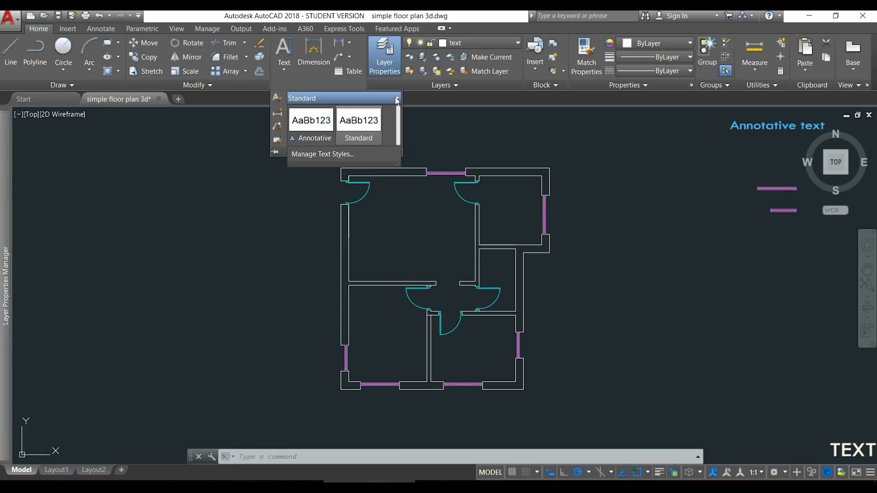
{"action": "left_click", "coordinate": [311, 120]}
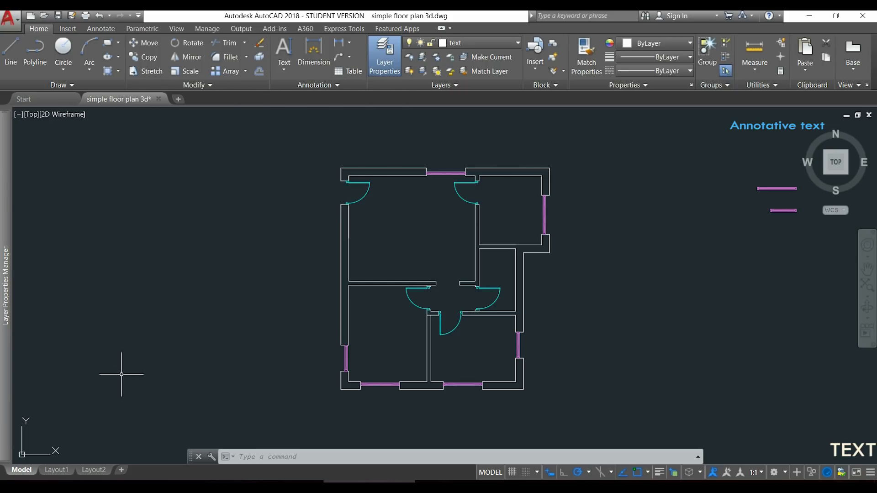
Check the scale of the floor plan viewport on Layout1 and return to model space
{"action": "left_click", "coordinate": [56, 472]}
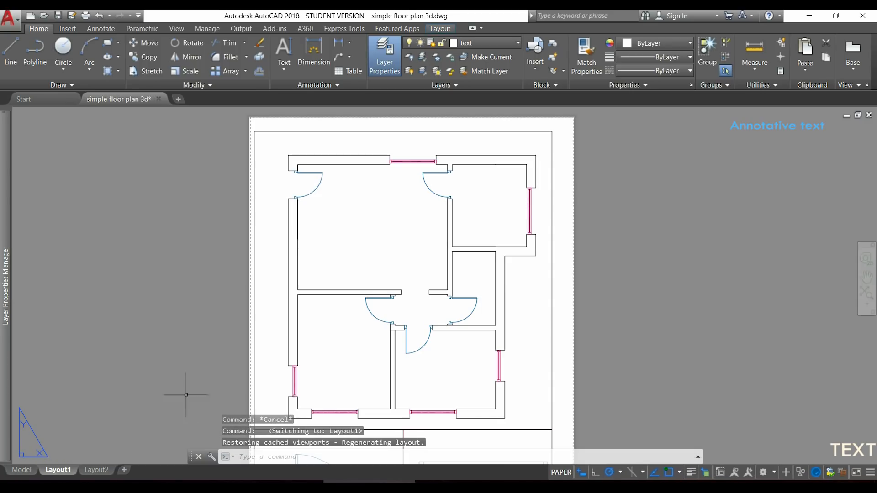
{"action": "double_click", "coordinate": [272, 268]}
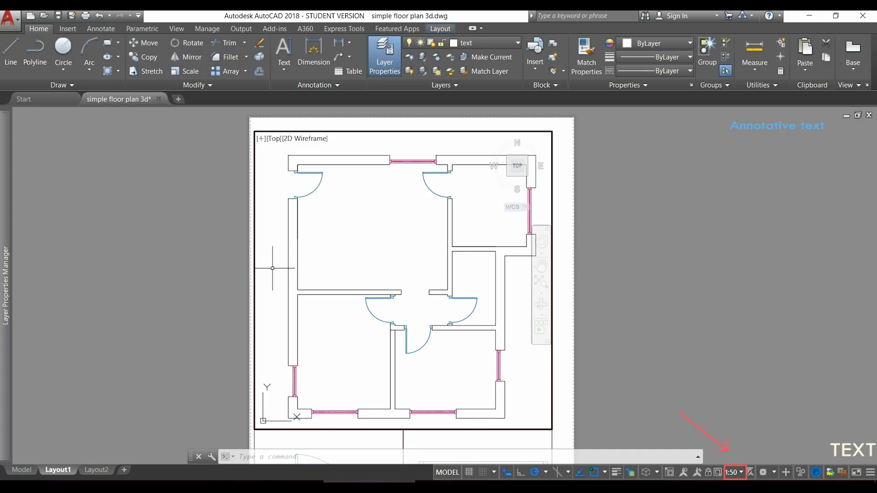
{"action": "double_click", "coordinate": [232, 287]}
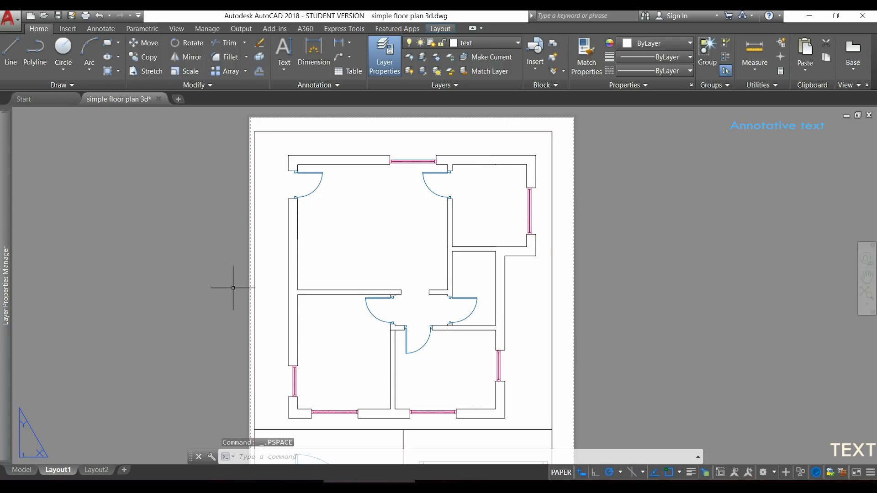
{"action": "left_click", "coordinate": [22, 475]}
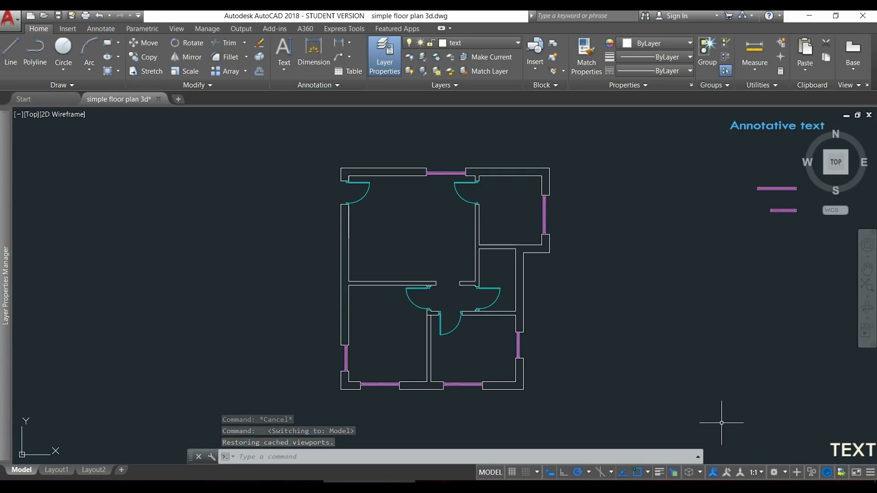
Set the annotation scale to 1:50 and place horizontal single-line text "Living room" with a paper height of 5 in the largest room
{"action": "left_click", "coordinate": [761, 472]}
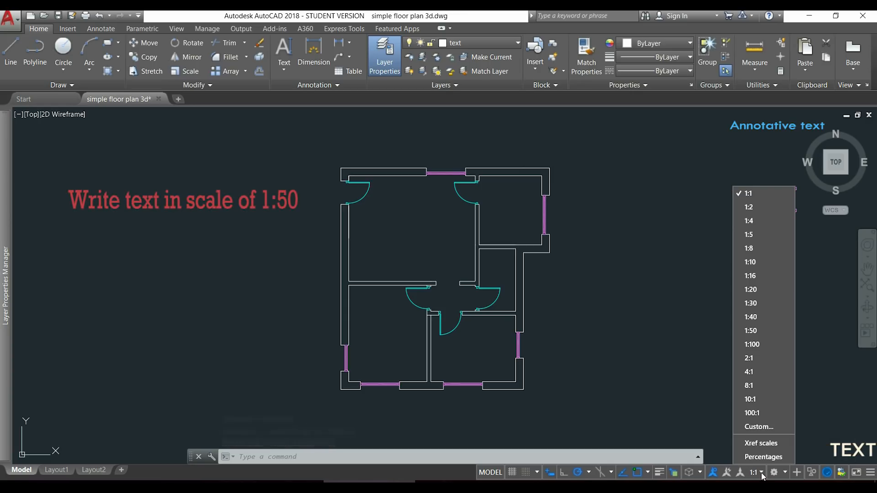
{"action": "left_click", "coordinate": [757, 330]}
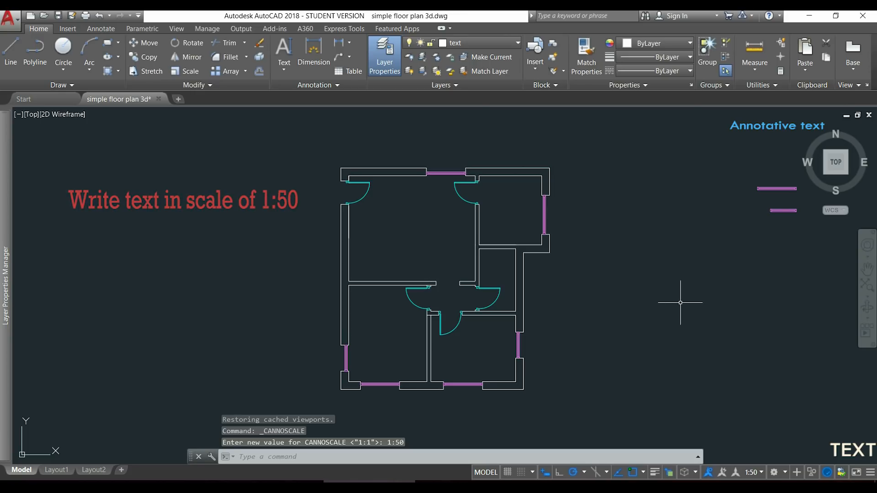
{"action": "left_click", "coordinate": [284, 50]}
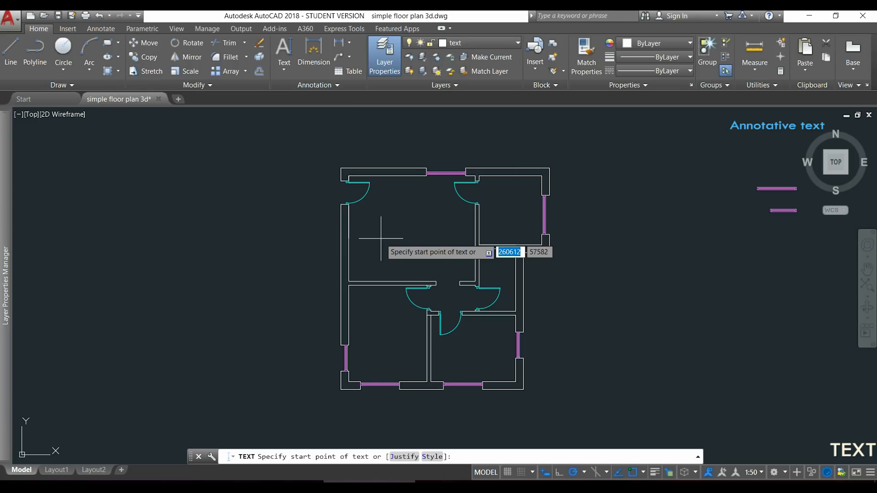
{"action": "left_click", "coordinate": [381, 237]}
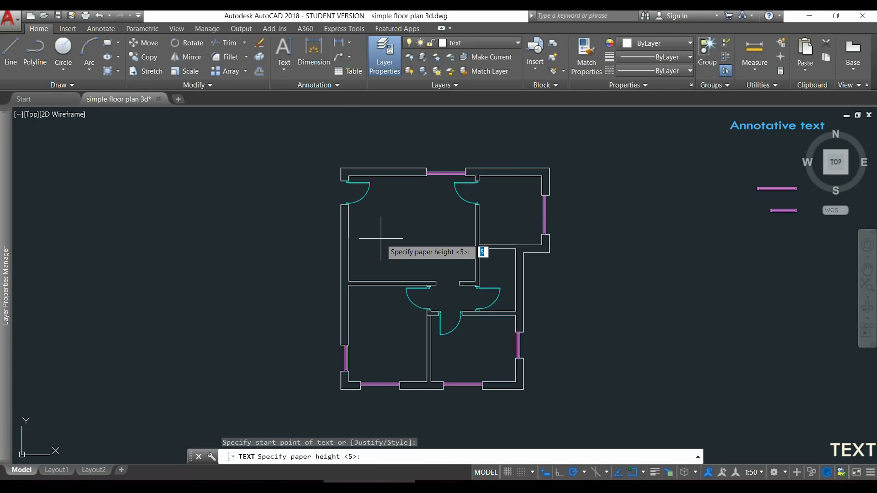
{"action": "scroll", "coordinate": [380, 238], "scroll_direction": "up", "scroll_amount": 4}
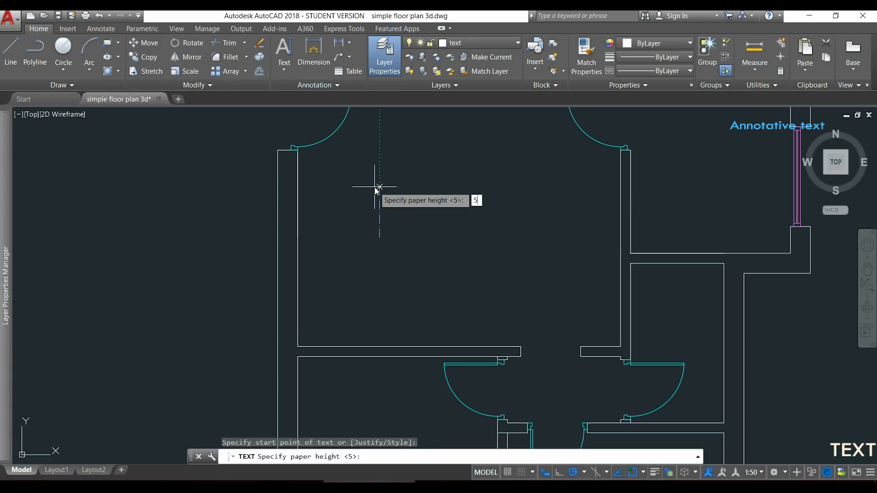
{"action": "key", "text": "Return"}
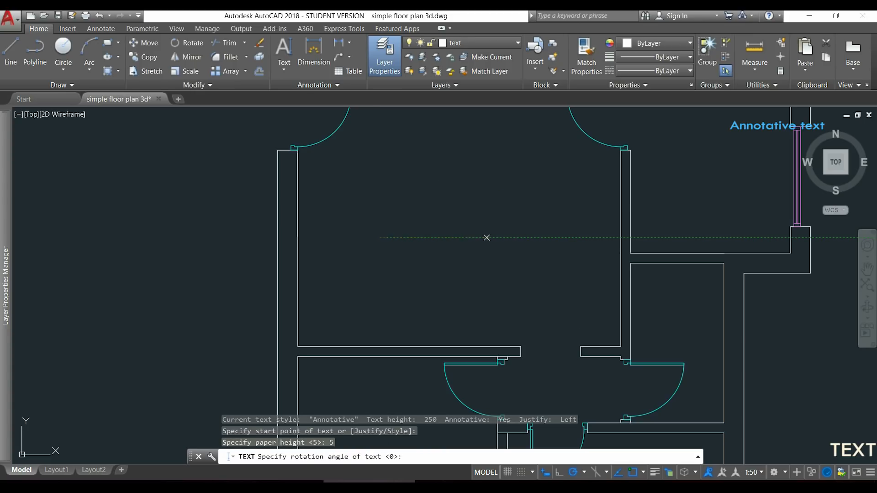
{"action": "left_click", "coordinate": [486, 238]}
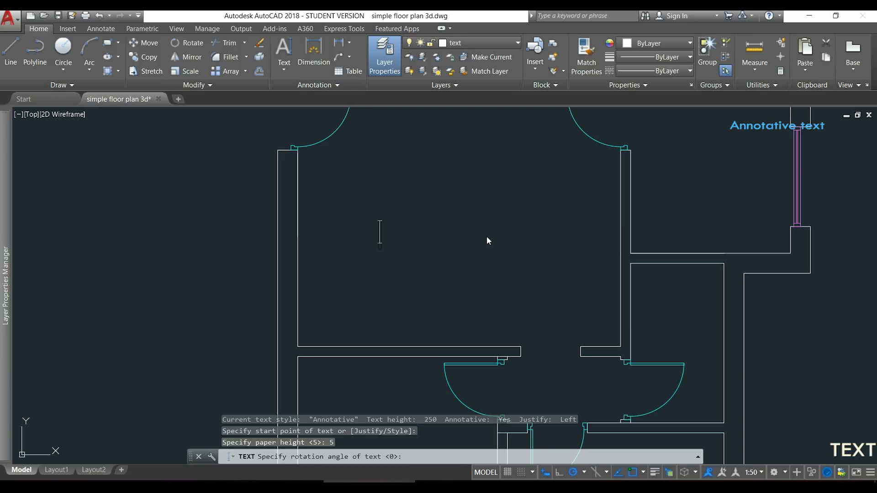
{"action": "type", "text": "Living room"}
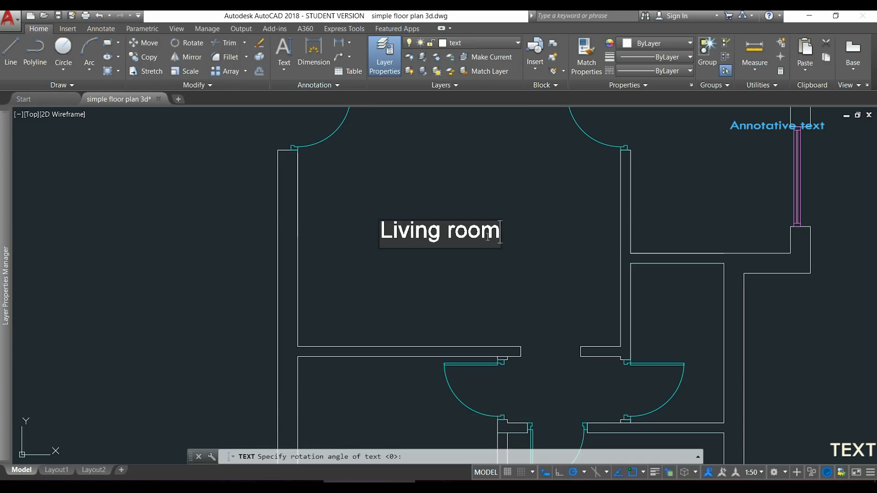
{"action": "left_click", "coordinate": [524, 172]}
{"action": "key", "text": "Escape"}
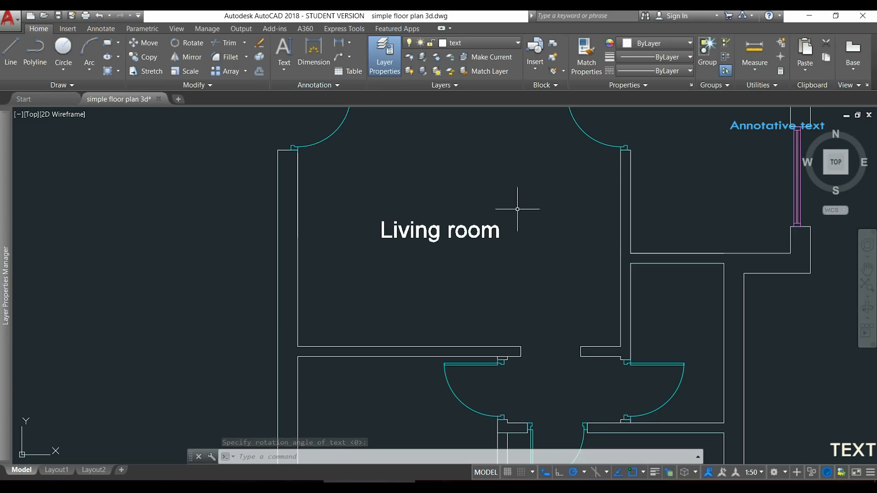
Inspect the paper and model text heights of the "Living room" label in its object properties
{"action": "left_click", "coordinate": [497, 233]}
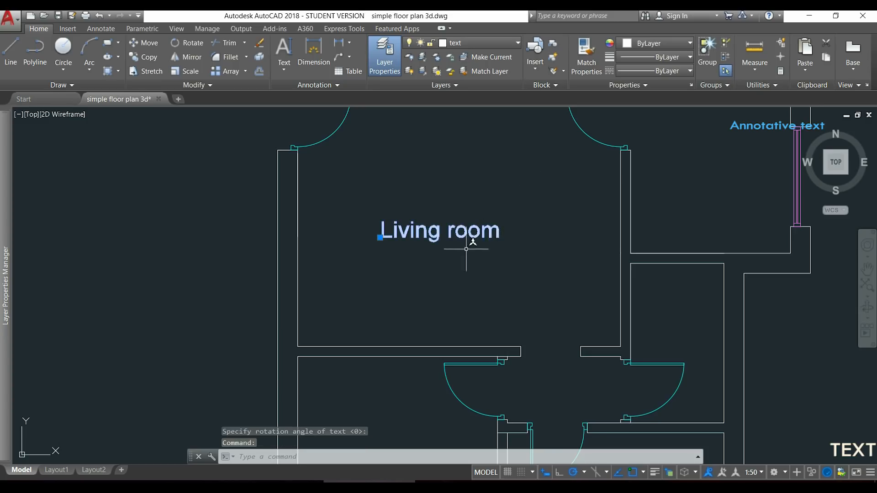
{"action": "right_click", "coordinate": [382, 236]}
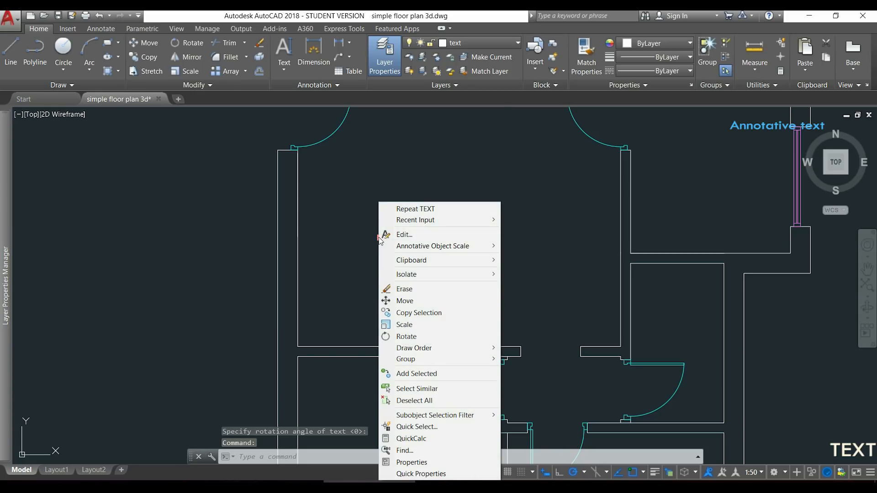
{"action": "left_click", "coordinate": [449, 463]}
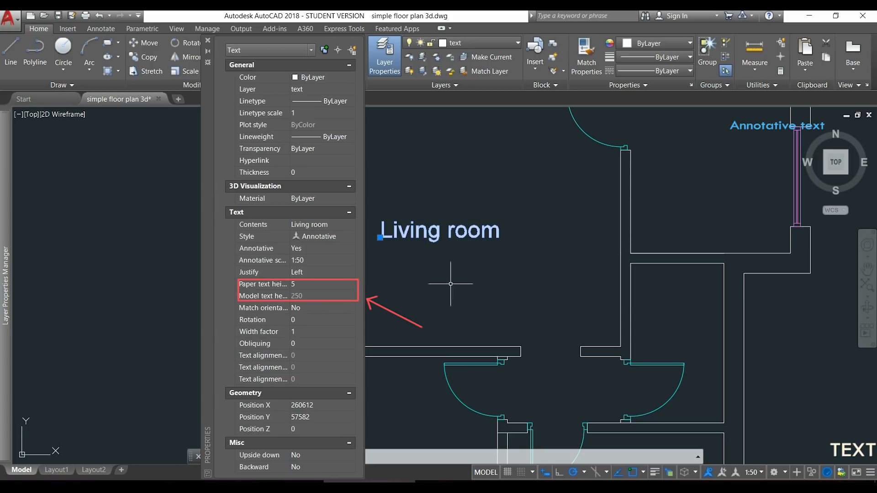
{"action": "left_click", "coordinate": [208, 40]}
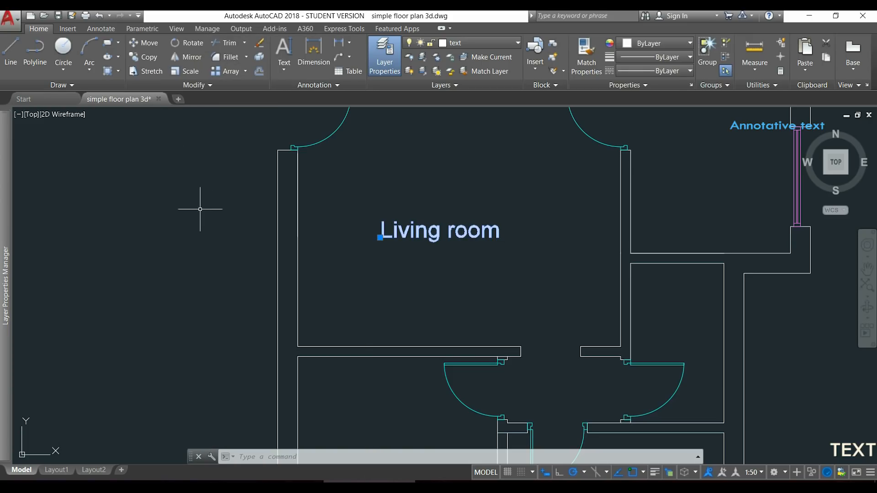
{"action": "key", "text": "Escape"}
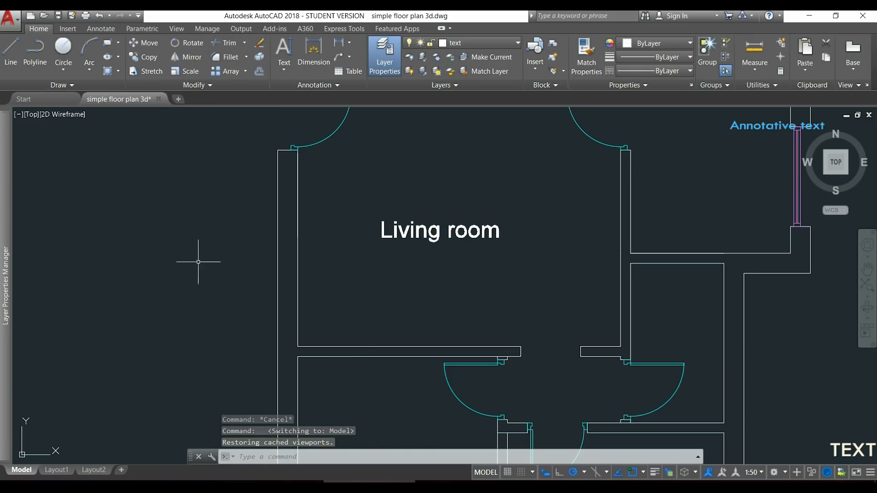
Check the scale of the door detail viewport on Layout1 and return to model space
{"action": "left_click", "coordinate": [57, 471]}
{"action": "middle_click_drag", "start_coordinate": [166, 358], "coordinate": [182, 130]}
{"action": "middle_click_drag", "start_coordinate": [160, 310], "coordinate": [227, 182]}
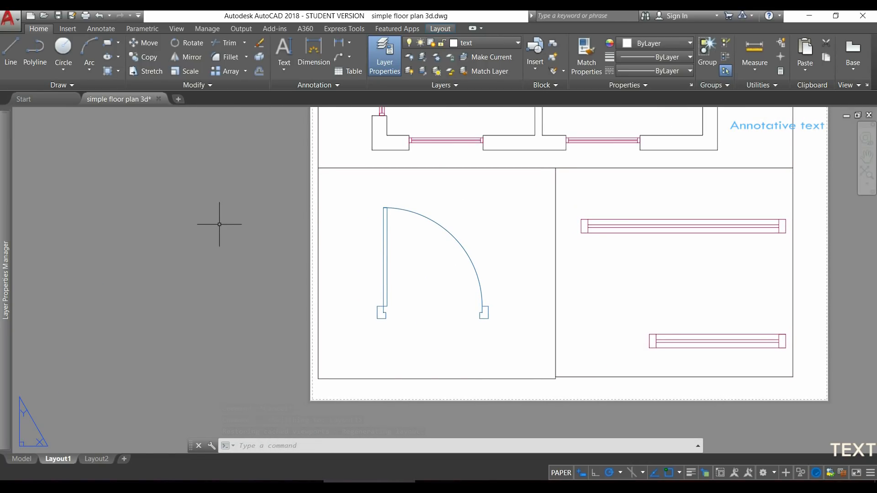
{"action": "double_click", "coordinate": [340, 227]}
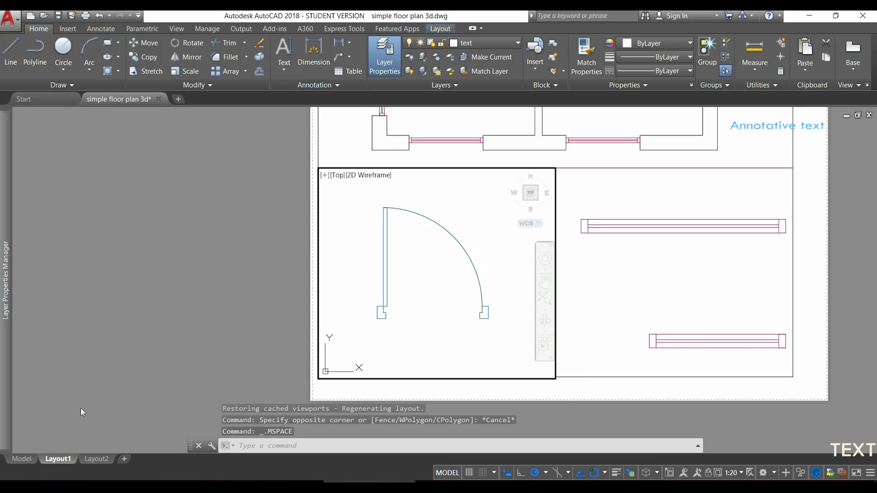
{"action": "double_click", "coordinate": [182, 347]}
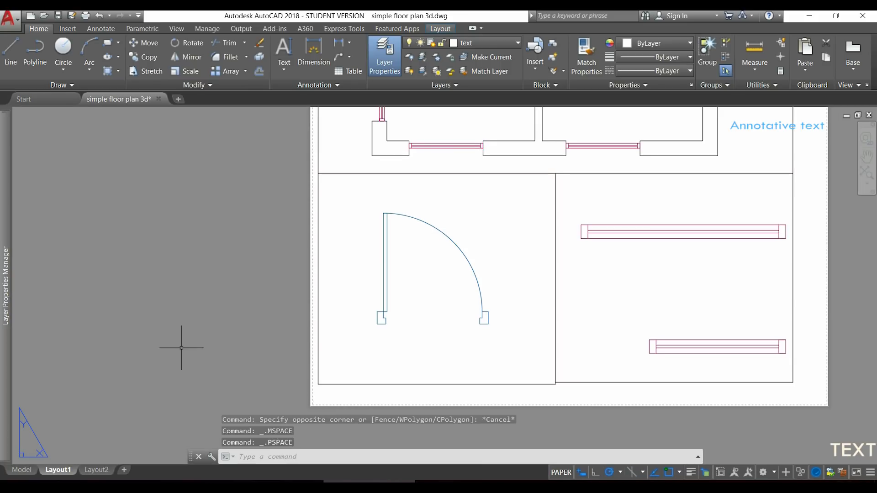
{"action": "left_click", "coordinate": [23, 473]}
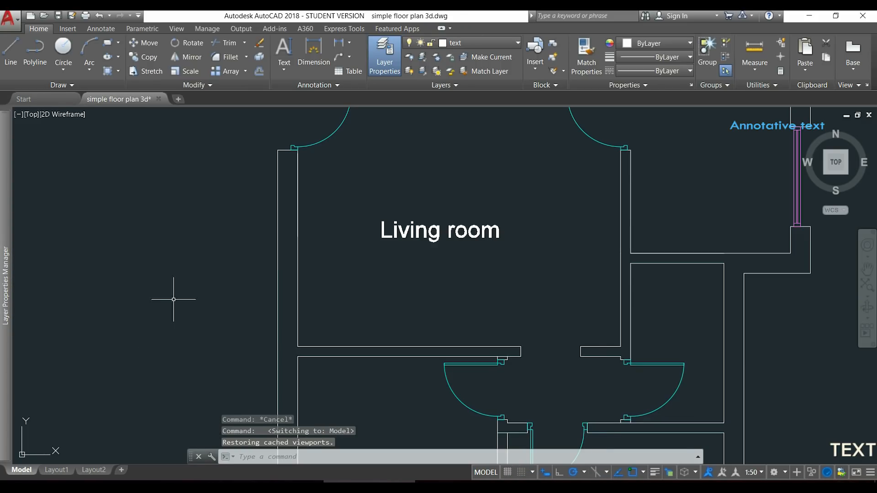
Locate the standalone door drawing in model space and set the annotation scale to 1:20
{"action": "scroll", "coordinate": [272, 277], "scroll_direction": "down", "scroll_amount": 10}
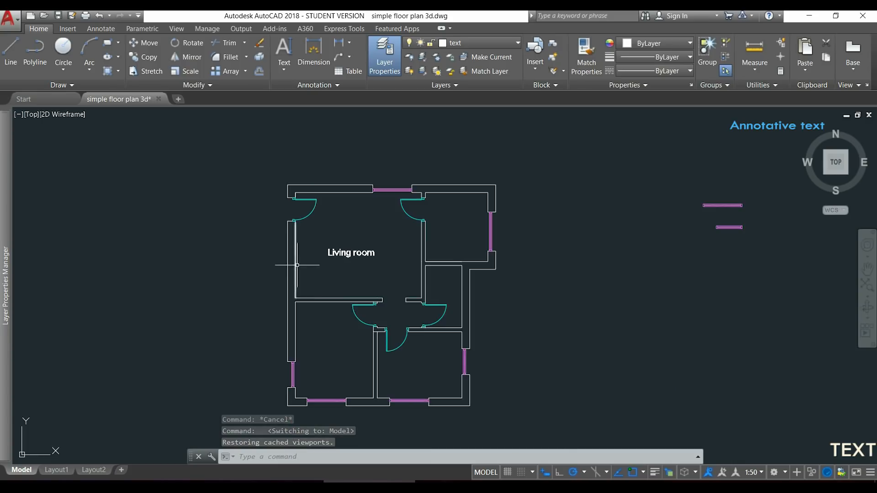
{"action": "middle_click_drag", "start_coordinate": [89, 215], "coordinate": [431, 278]}
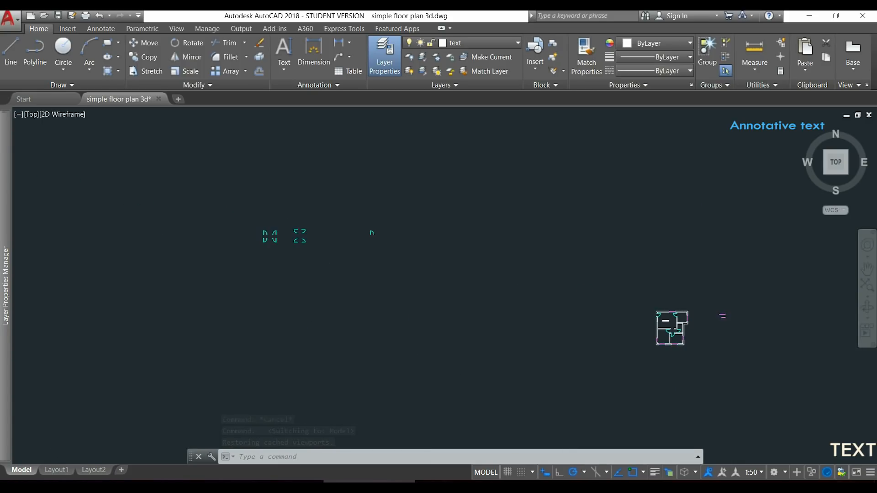
{"action": "scroll", "coordinate": [397, 217], "scroll_direction": "up", "scroll_amount": 8}
{"action": "scroll", "coordinate": [397, 217], "scroll_direction": "up", "scroll_amount": 4}
{"action": "middle_click_drag", "start_coordinate": [319, 212], "coordinate": [427, 248]}
{"action": "left_click", "coordinate": [761, 476]}
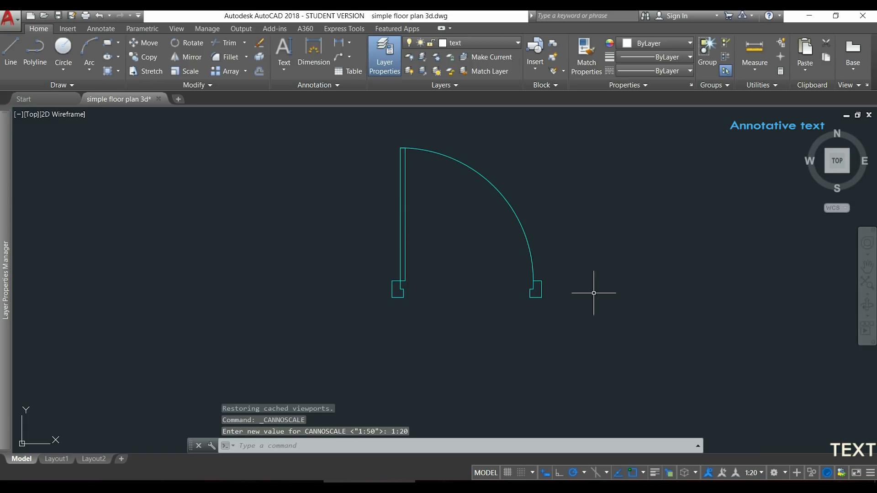
Place horizontal single-line text "door" with a paper height of 5 below the standalone door, and check it on Layout1
{"action": "left_click", "coordinate": [289, 58]}
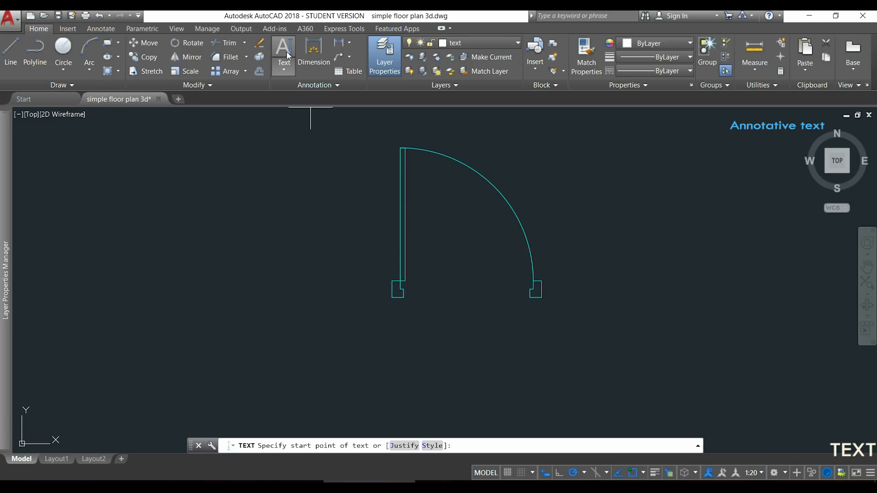
{"action": "left_click", "coordinate": [425, 332]}
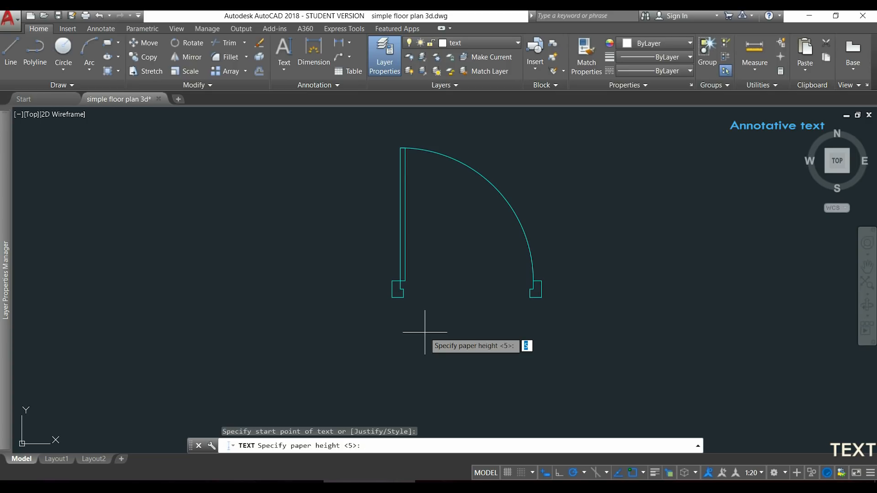
{"action": "key", "text": "Return"}
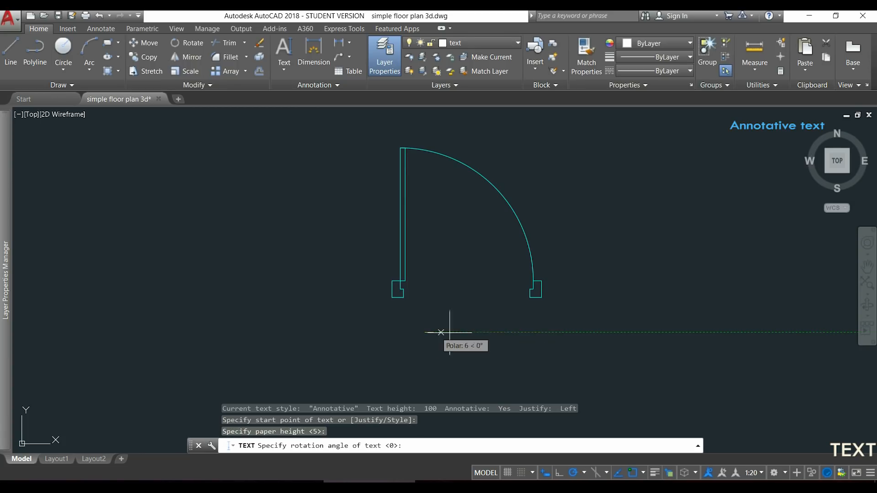
{"action": "key", "text": "Return"}
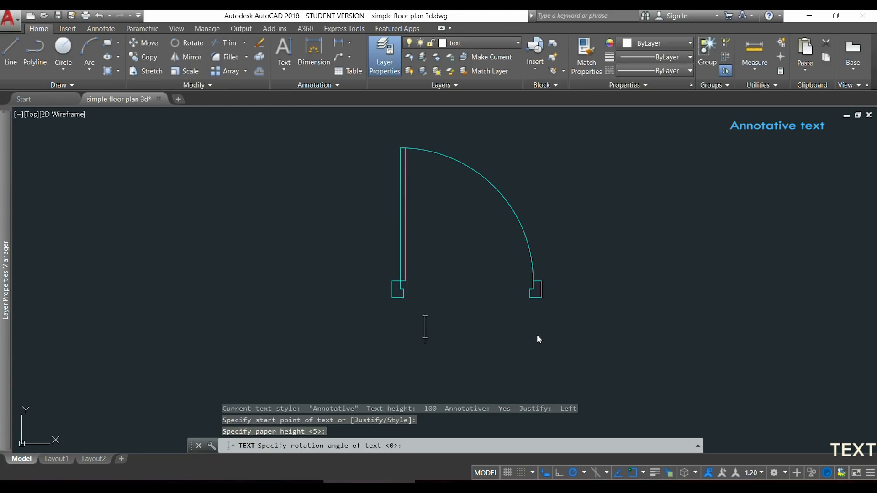
{"action": "type", "text": "door"}
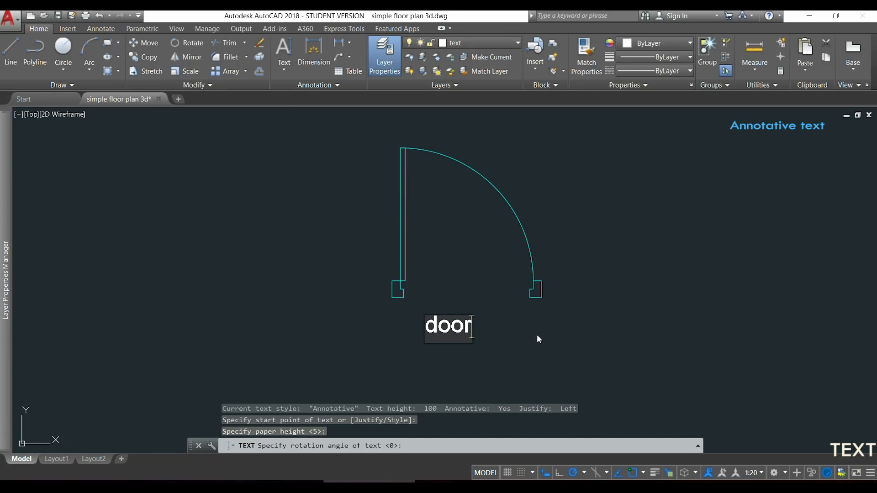
{"action": "left_click", "coordinate": [549, 313]}
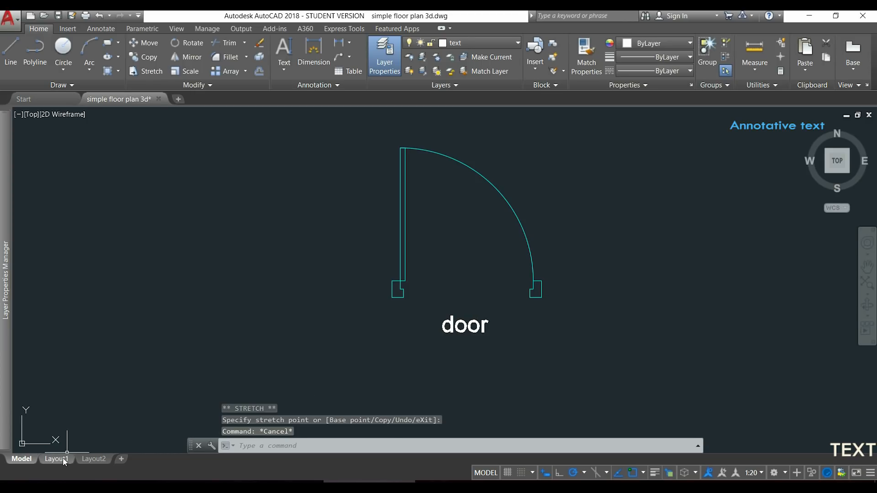
{"action": "left_click", "coordinate": [62, 456]}
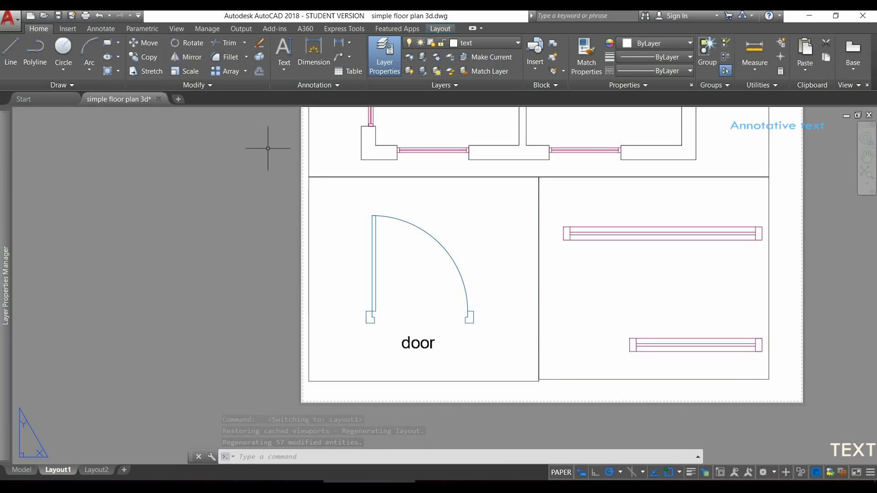
Look over the door detail viewport on Layout1 and return to model space
{"action": "middle_click_drag", "start_coordinate": [268, 149], "coordinate": [253, 178]}
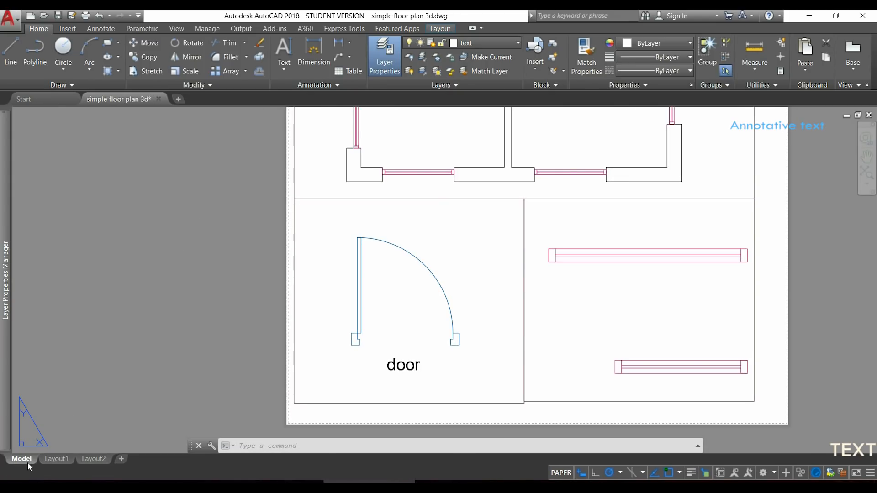
{"action": "left_click", "coordinate": [22, 470]}
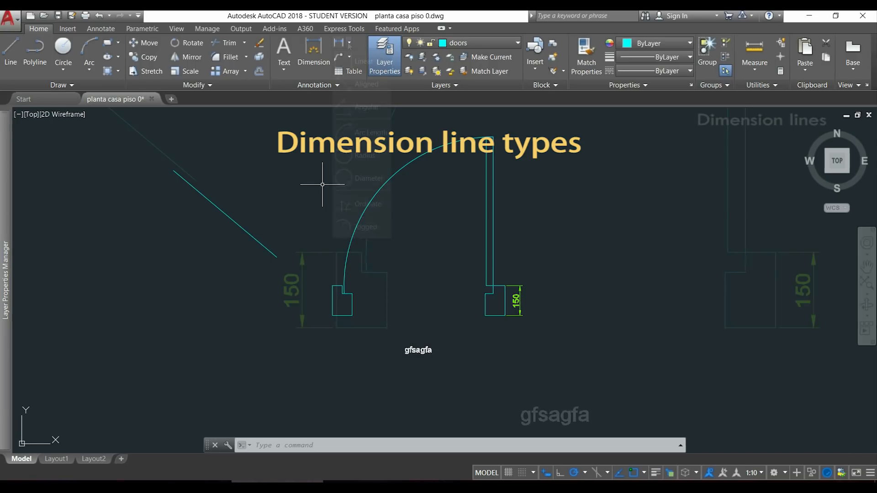
Add a vertical linear dimension to the full height of the door's left jamb, placed on its outer side
{"action": "left_click", "coordinate": [349, 43]}
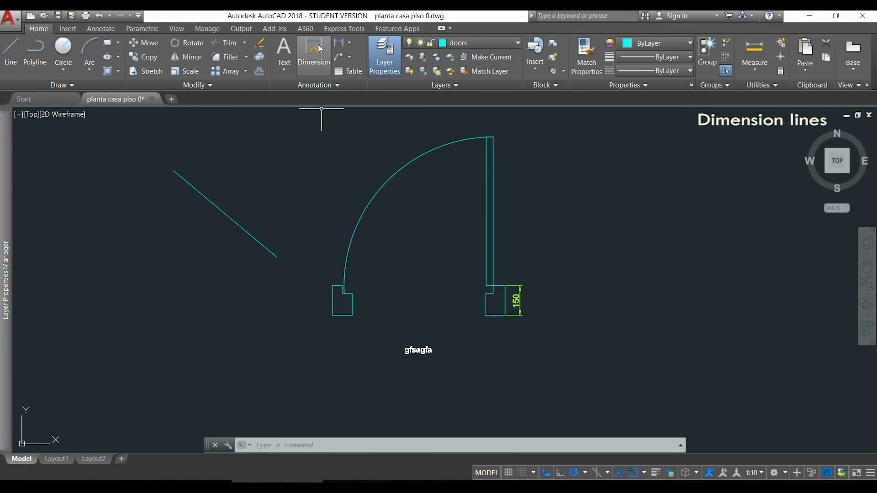
{"action": "left_click", "coordinate": [319, 49]}
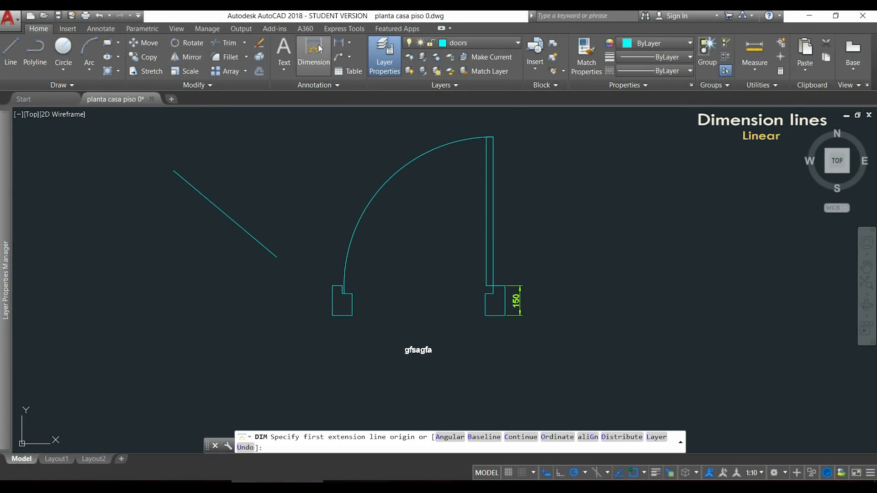
{"action": "left_click", "coordinate": [325, 316]}
{"action": "scroll", "coordinate": [326, 315], "scroll_direction": "up", "scroll_amount": 4}
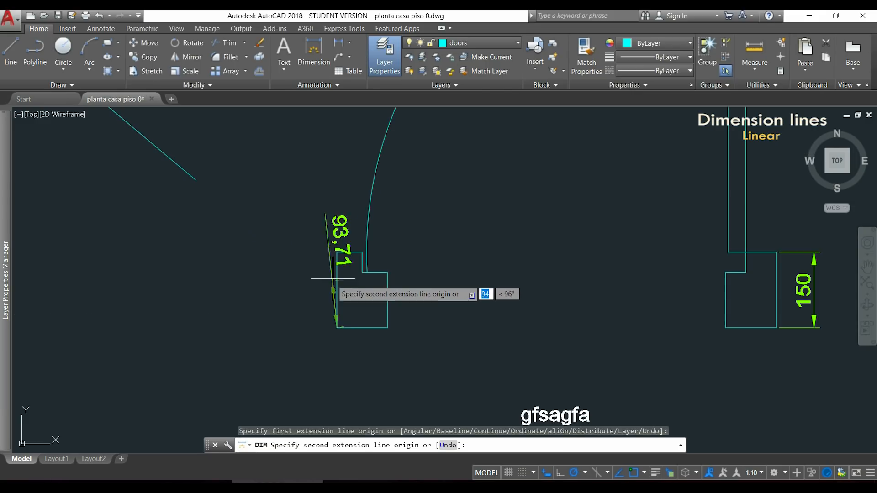
{"action": "left_click", "coordinate": [337, 251]}
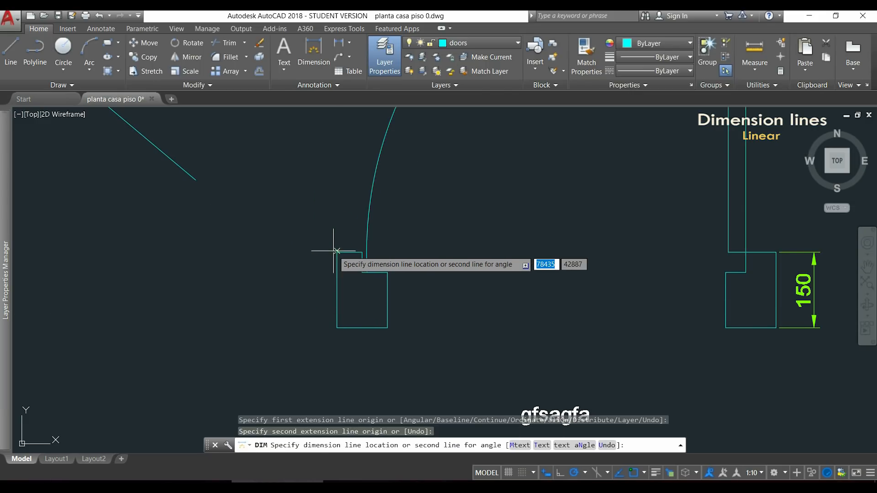
{"action": "left_click", "coordinate": [302, 251]}
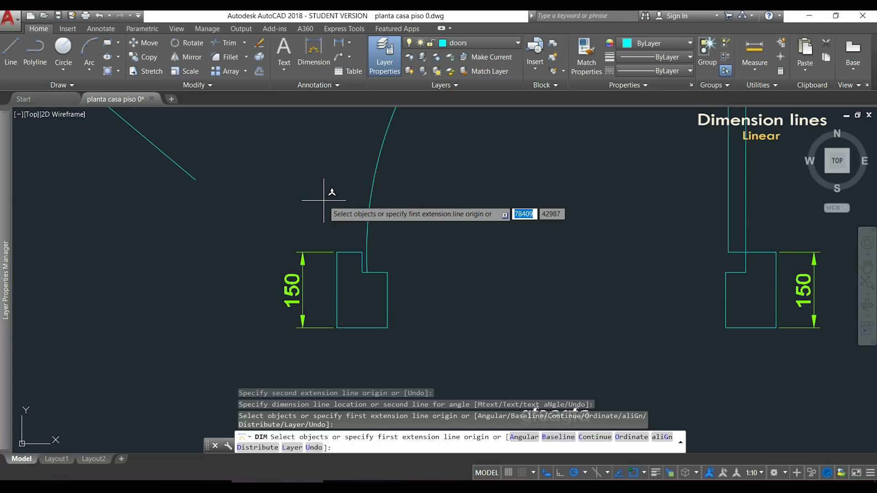
{"action": "key", "text": "Escape"}
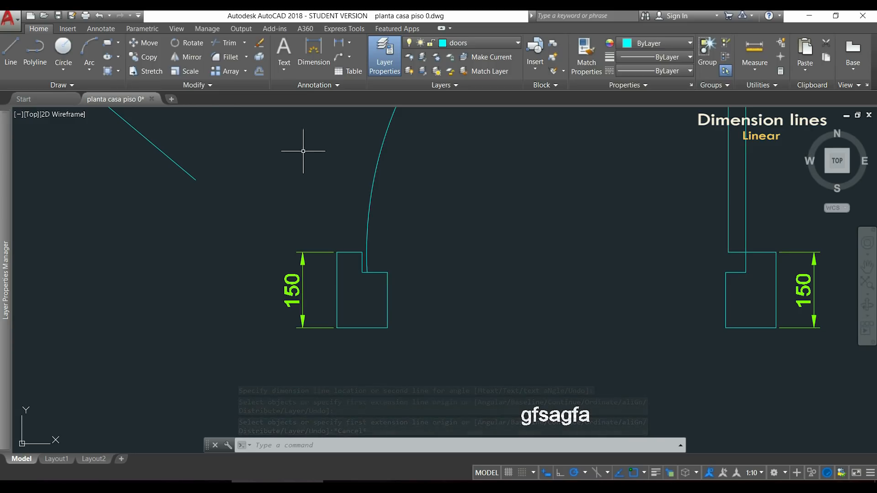
Review the available dimension styles in the Dimension Style Manager and close it without changes
{"action": "left_click", "coordinate": [102, 30]}
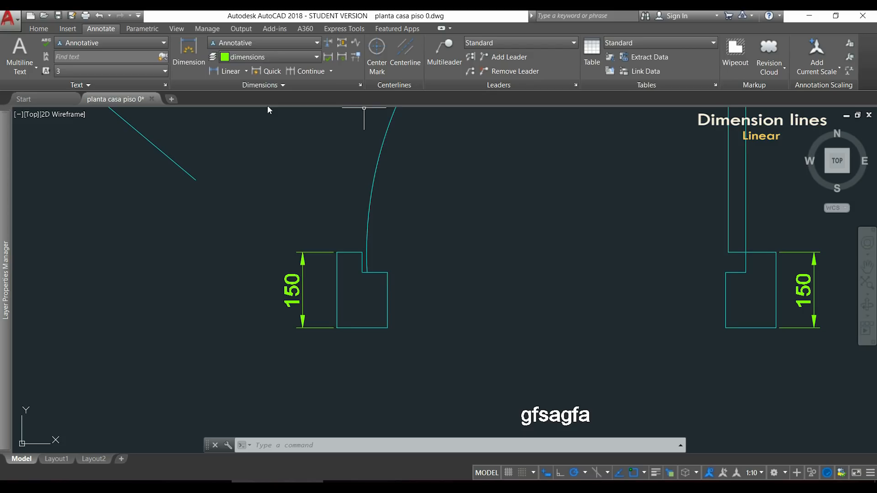
{"action": "left_click", "coordinate": [361, 85]}
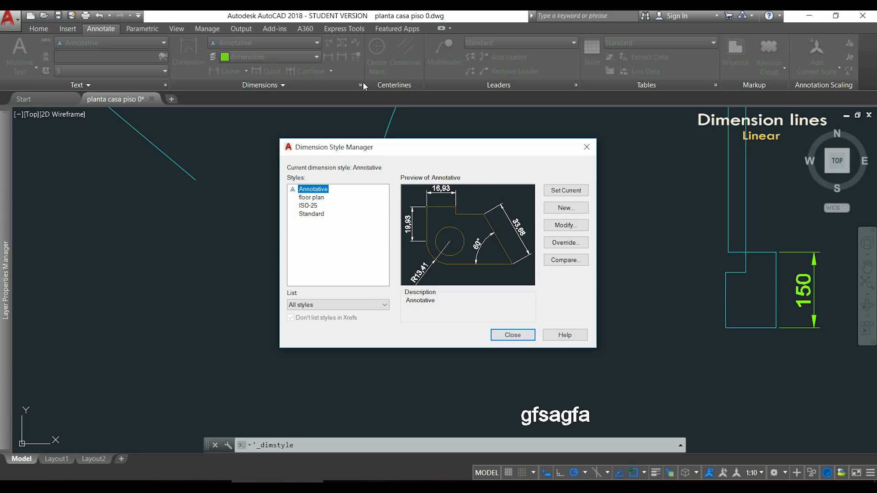
{"action": "left_click", "coordinate": [587, 147]}
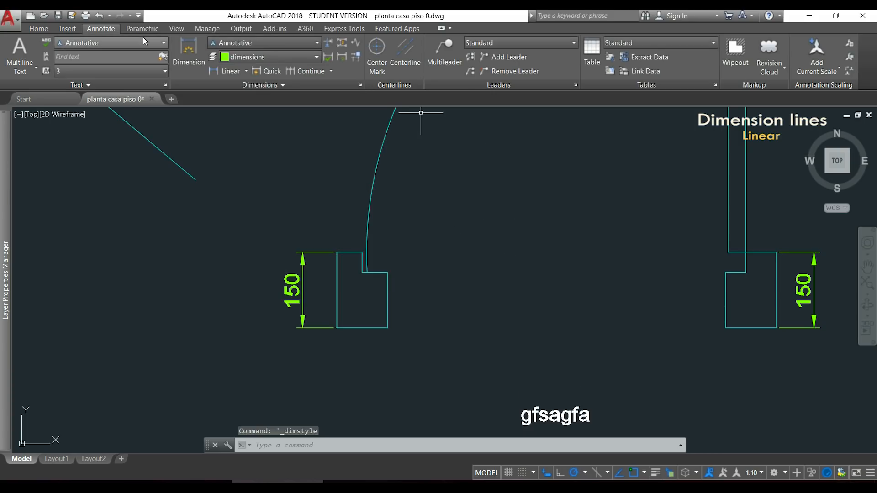
{"action": "left_click", "coordinate": [45, 28]}
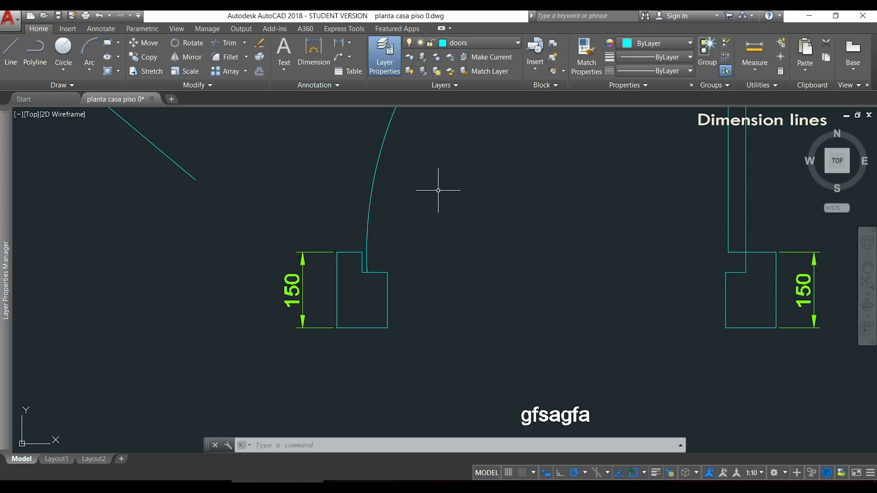
Add an aligned dimension between the endpoints of the sloped line beside the door, placed above and parallel to it
{"action": "left_click", "coordinate": [350, 43]}
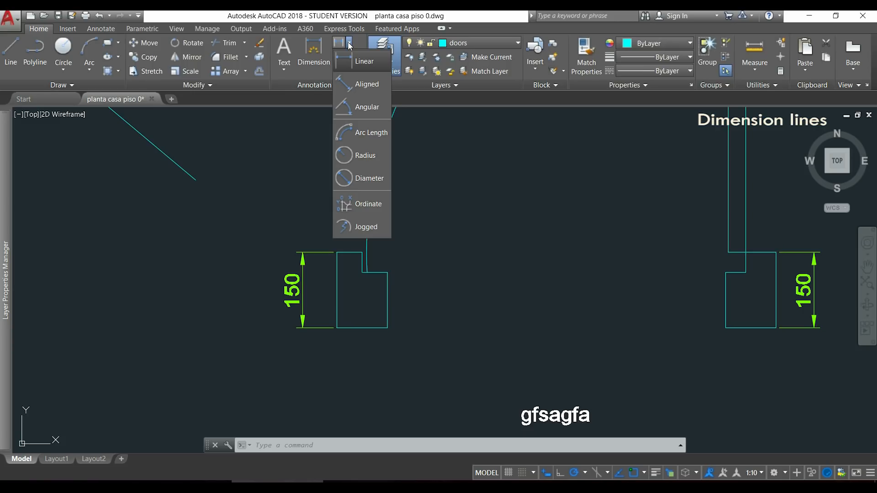
{"action": "left_click", "coordinate": [381, 84]}
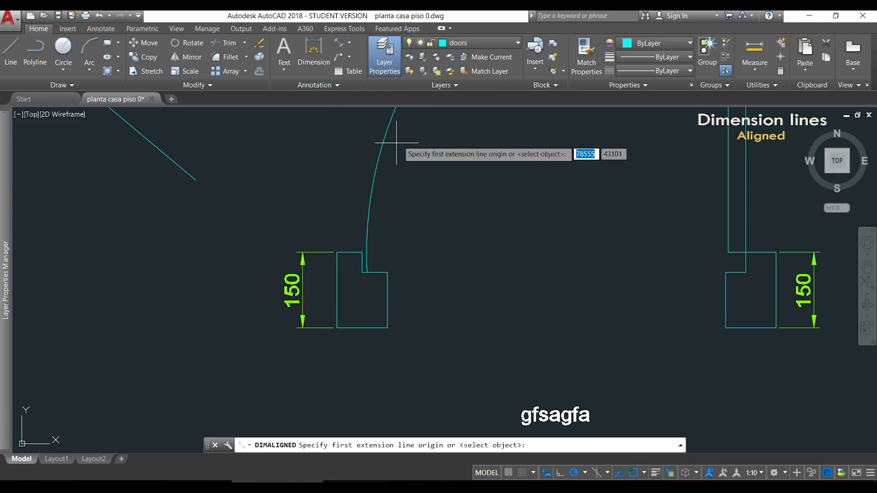
{"action": "mouse_move", "coordinate": [284, 158]}
{"action": "middle_mouse_down"}
{"action": "mouse_move", "coordinate": [483, 275]}
{"action": "mouse_move", "coordinate": [573, 340]}
{"action": "middle_mouse_up"}
{"action": "scroll", "coordinate": [527, 294], "scroll_direction": "down", "scroll_amount": 2}
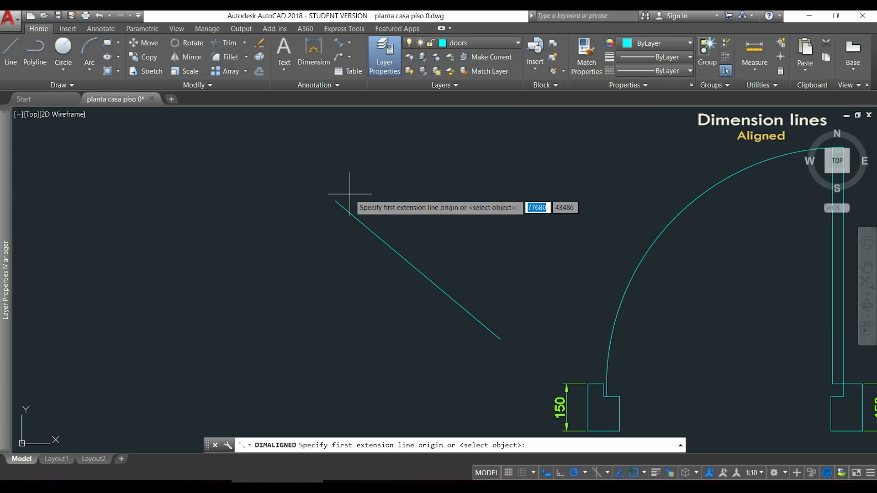
{"action": "left_click", "coordinate": [335, 201]}
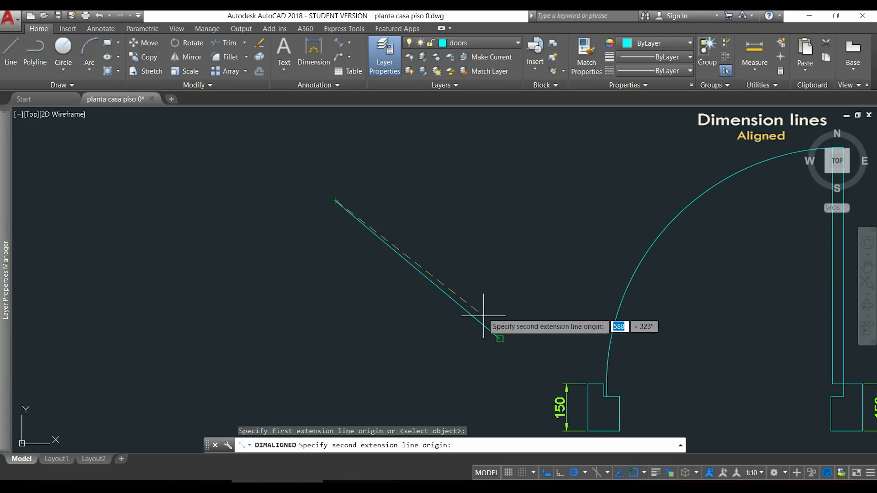
{"action": "left_click", "coordinate": [500, 339]}
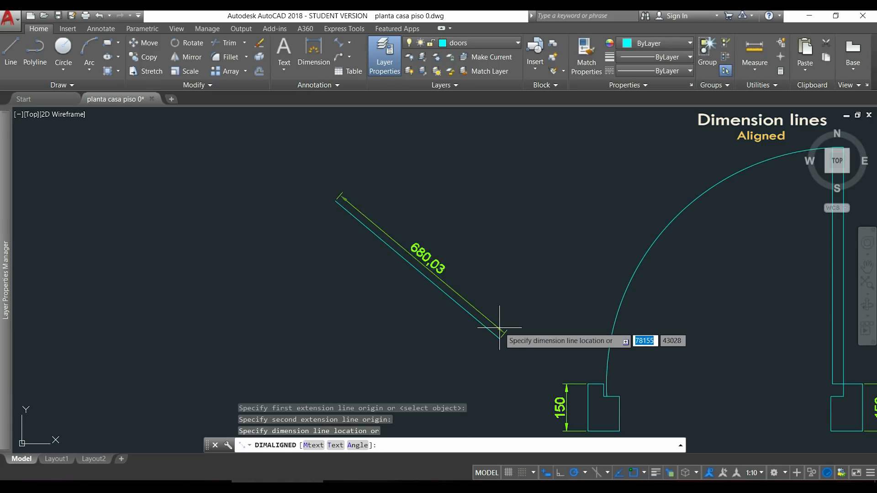
{"action": "left_click", "coordinate": [510, 307]}
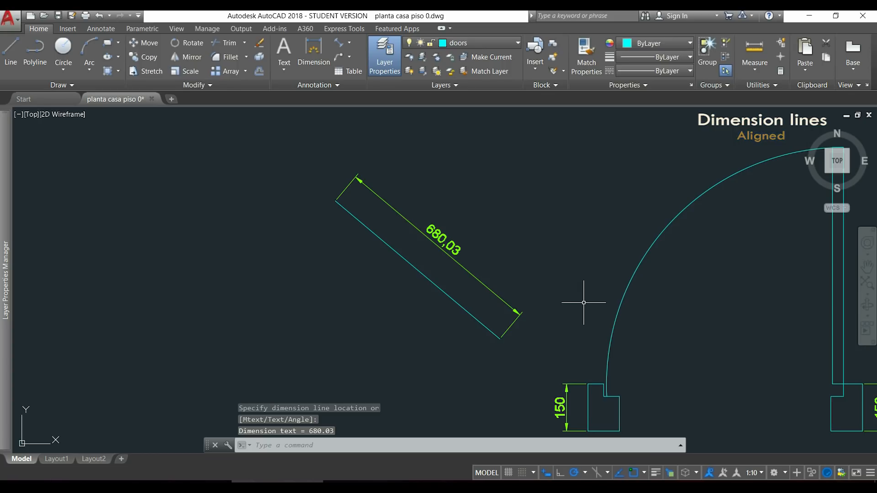
Add a vertical linear dimension between the sloped line's two endpoints, placed to the right of the aligned dimension
{"action": "left_click", "coordinate": [350, 42]}
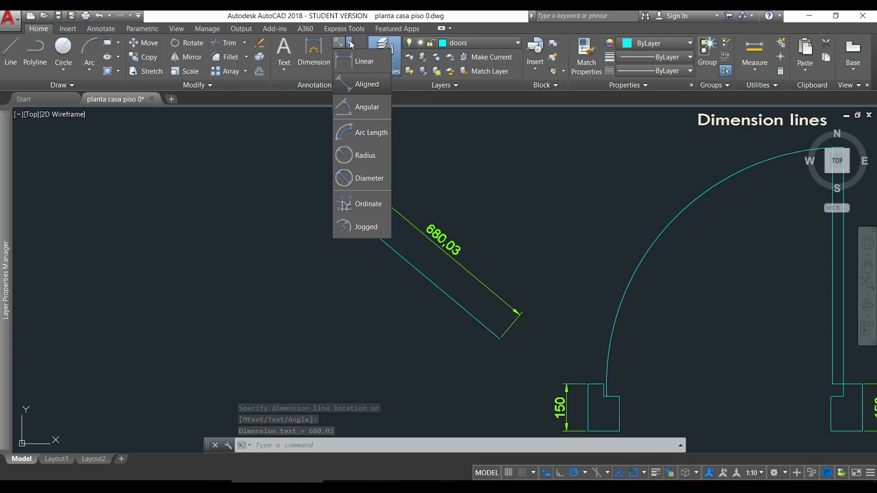
{"action": "left_click", "coordinate": [373, 62]}
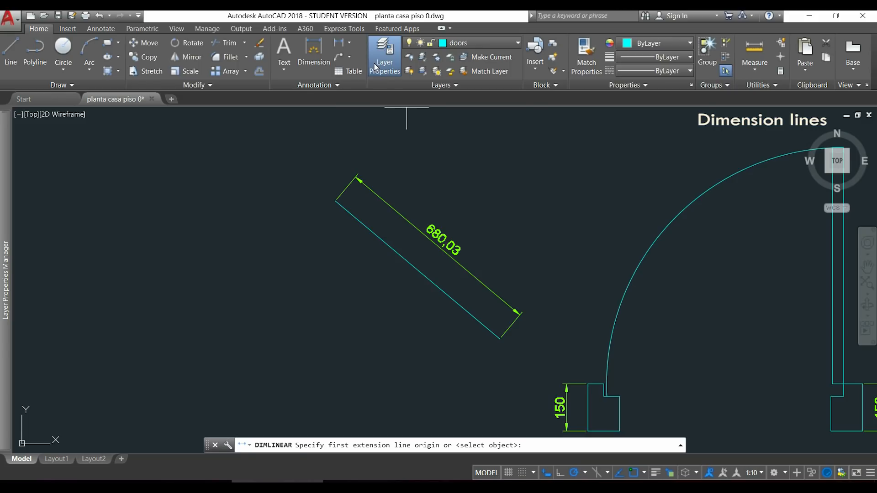
{"action": "left_click", "coordinate": [335, 200]}
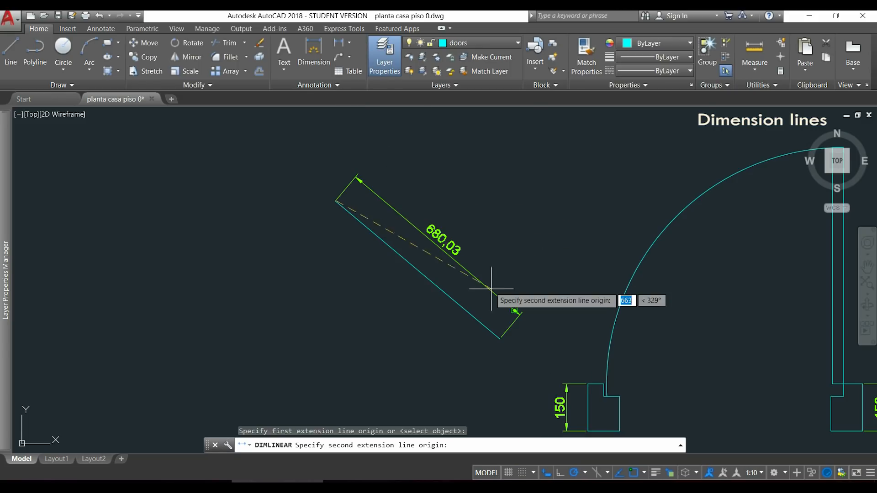
{"action": "left_click", "coordinate": [500, 339]}
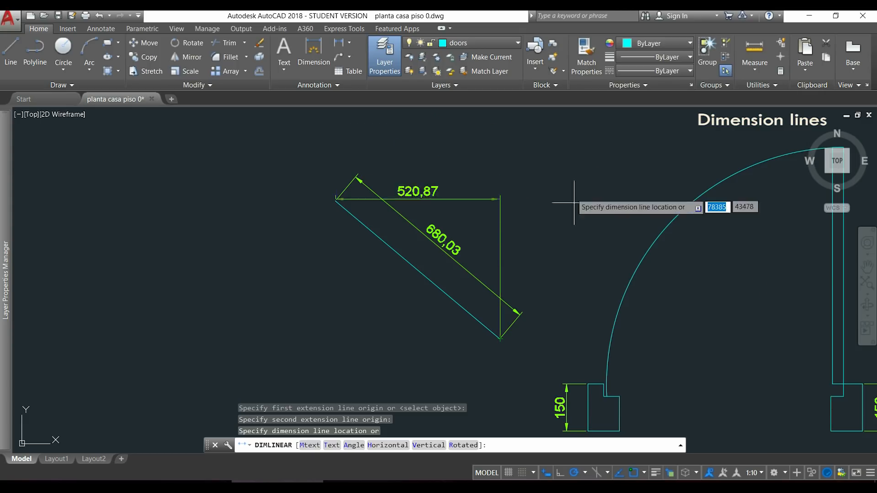
{"action": "left_click", "coordinate": [589, 244]}
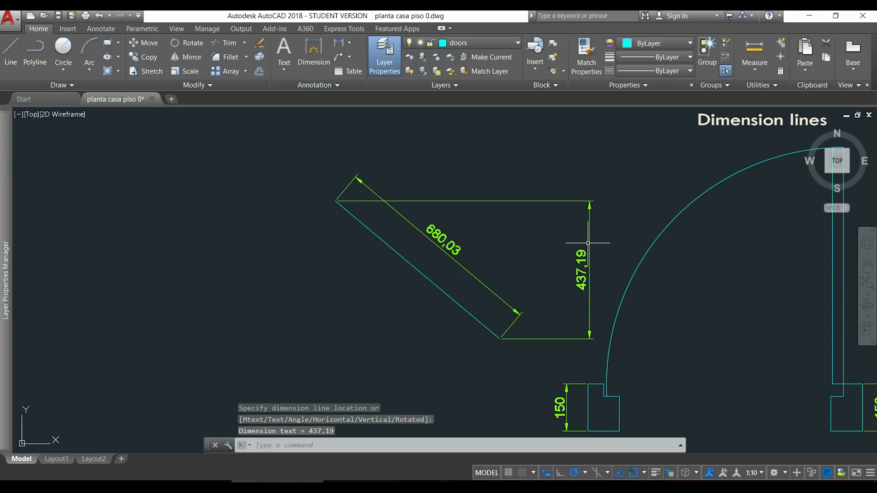
Add an angular dimension between the sloped and horizontal lines of the teardrop shape, placed inside the corner
{"action": "scroll", "coordinate": [402, 173], "scroll_direction": "down", "scroll_amount": 3}
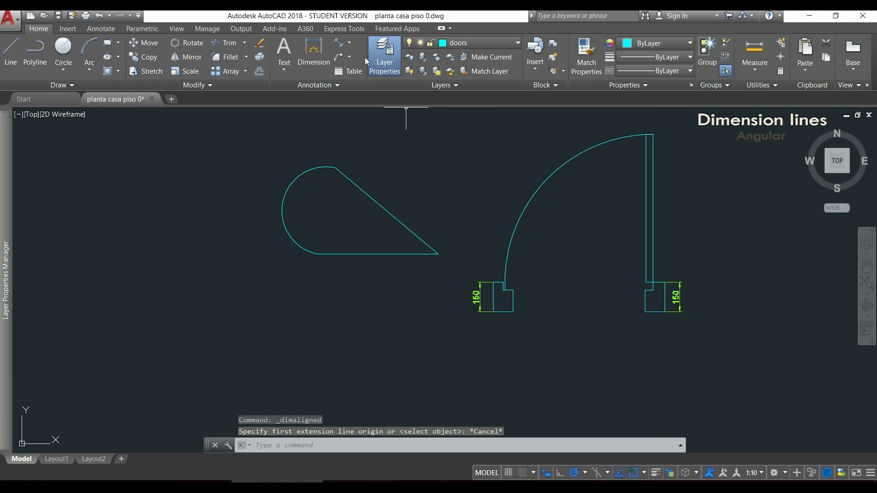
{"action": "left_click", "coordinate": [350, 42]}
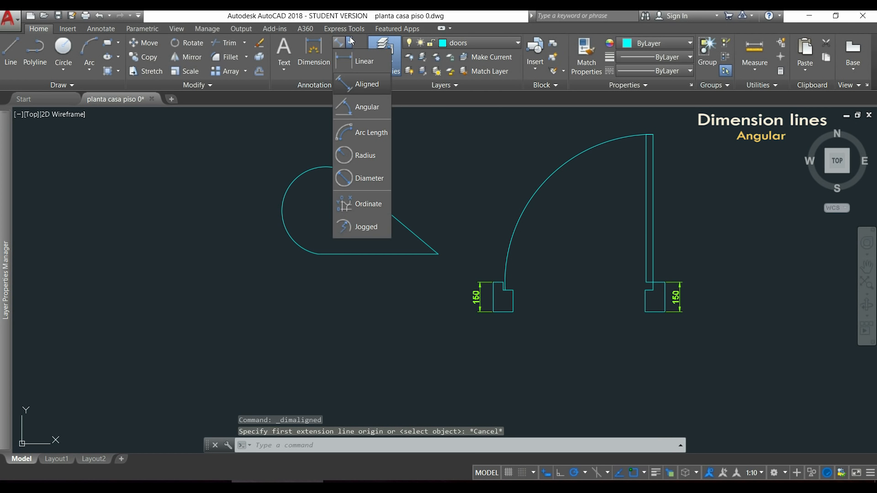
{"action": "left_click", "coordinate": [373, 108]}
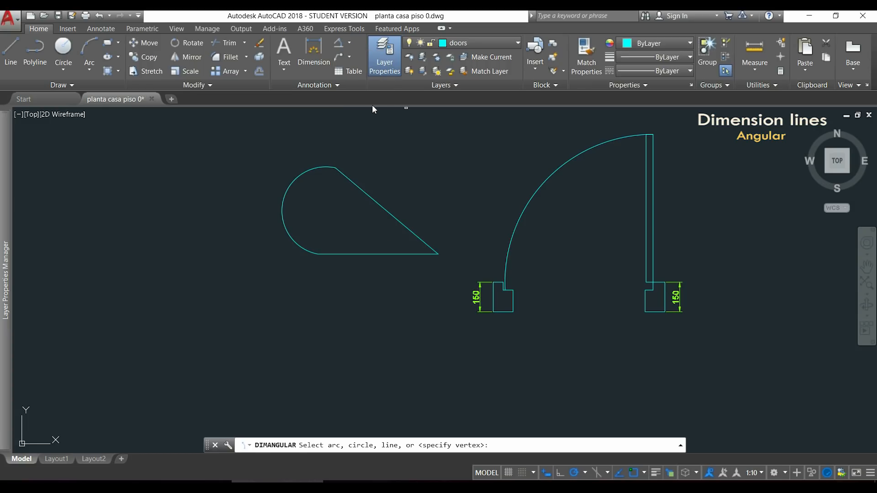
{"action": "left_click", "coordinate": [390, 210]}
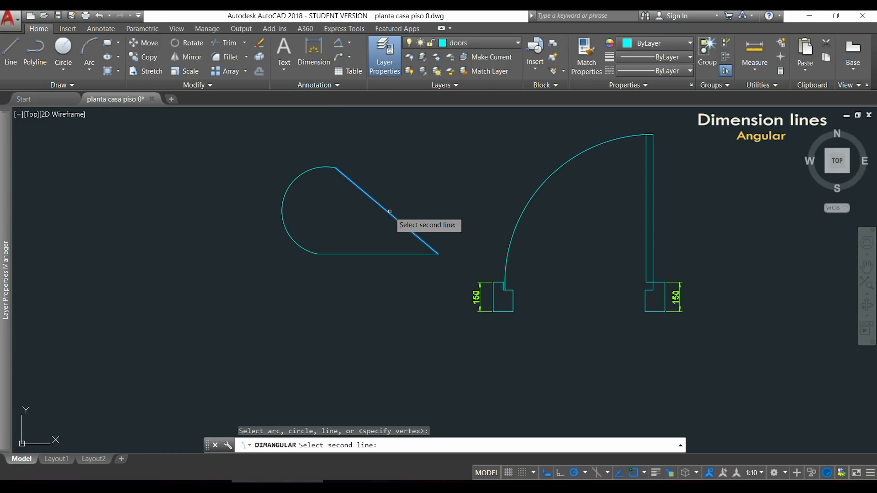
{"action": "left_click", "coordinate": [376, 254]}
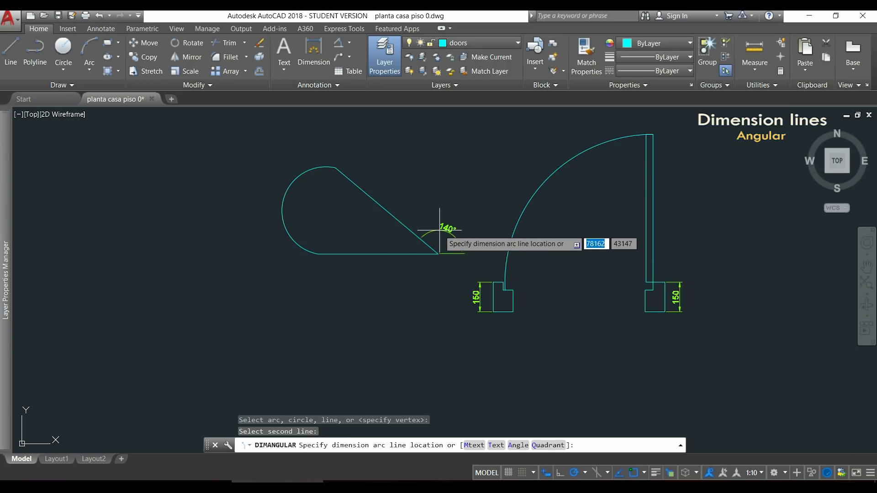
{"action": "left_click", "coordinate": [398, 243]}
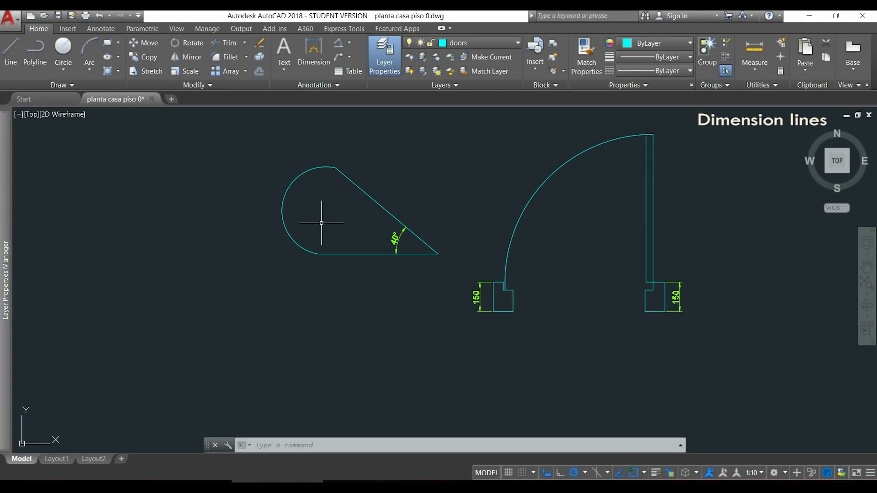
Add an arc length dimension to the teardrop shape's arc, placed just outside the curve
{"action": "left_click", "coordinate": [349, 43]}
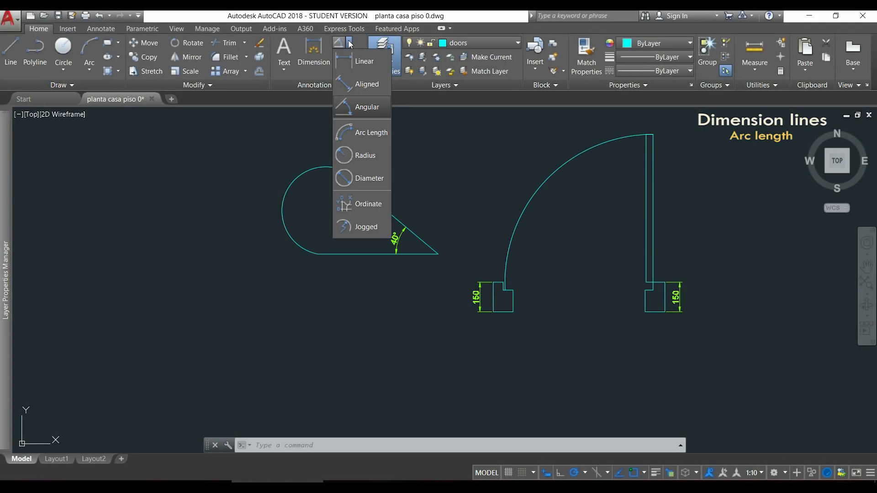
{"action": "left_click", "coordinate": [381, 134]}
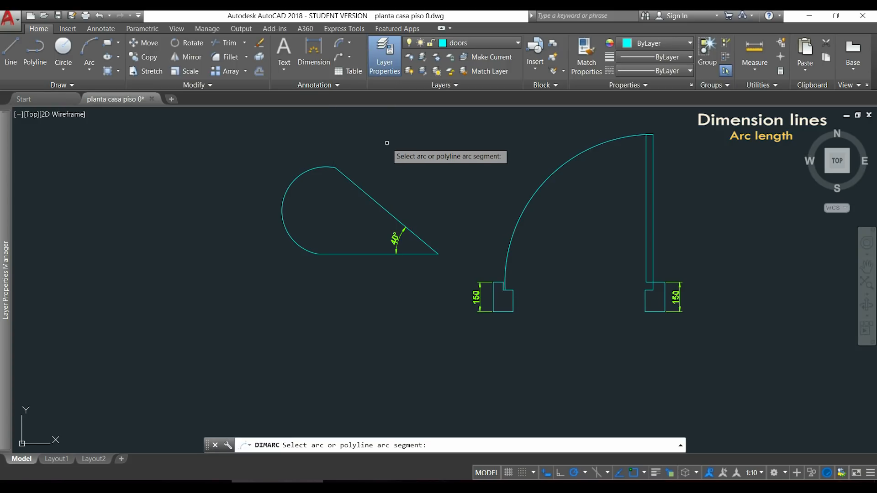
{"action": "left_click", "coordinate": [308, 169]}
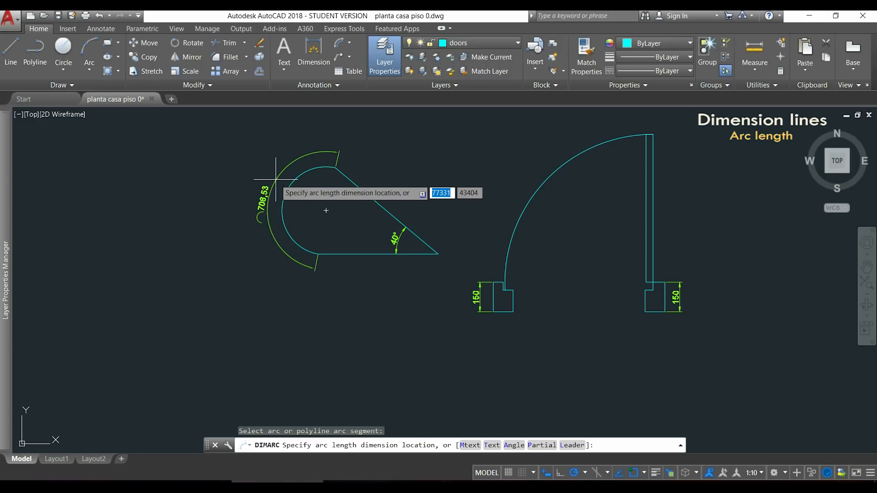
{"action": "left_click", "coordinate": [275, 180]}
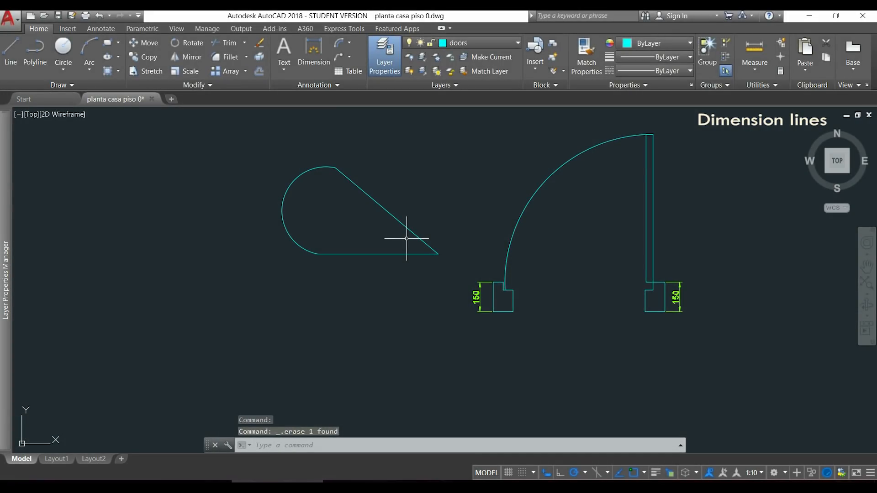
Add a radius dimension to the teardrop shape's arc, placed inside the shape from the arc's upper-left portion
{"action": "left_click", "coordinate": [349, 42]}
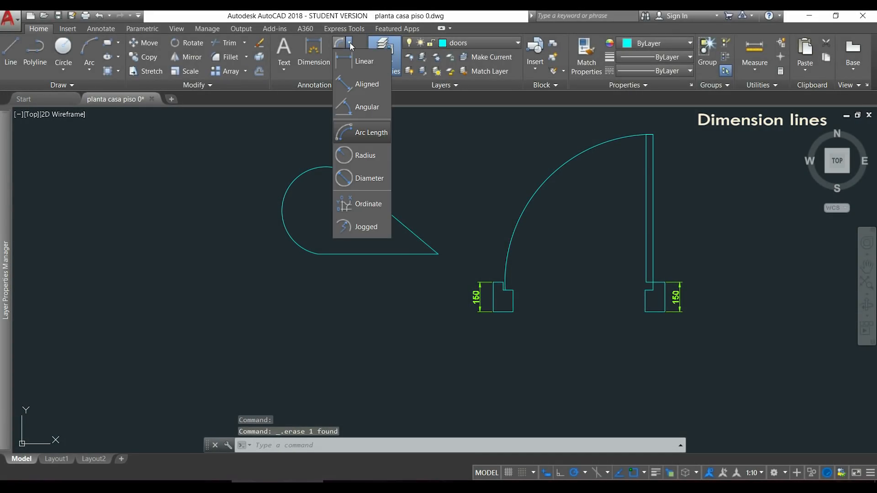
{"action": "left_click", "coordinate": [379, 155]}
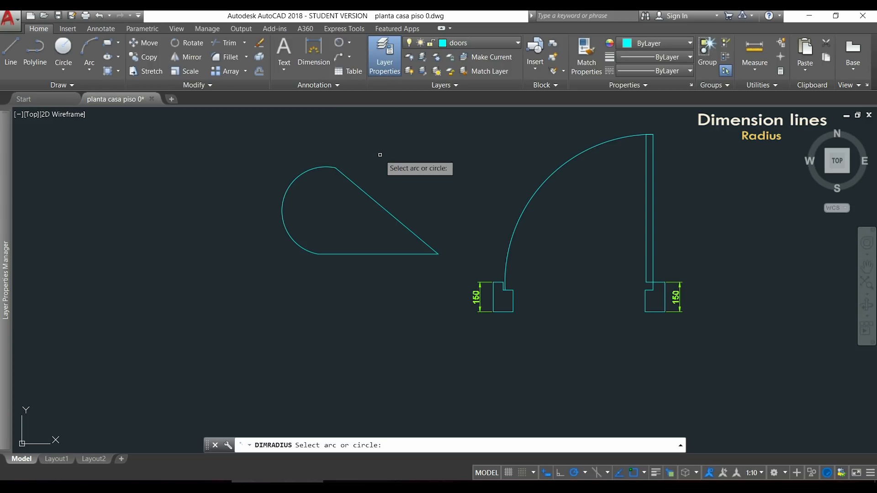
{"action": "left_click", "coordinate": [291, 184]}
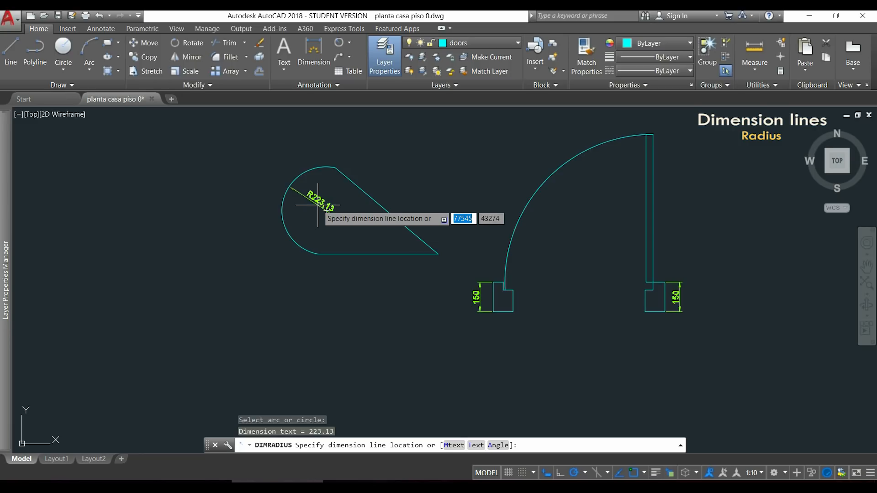
{"action": "left_click", "coordinate": [327, 208]}
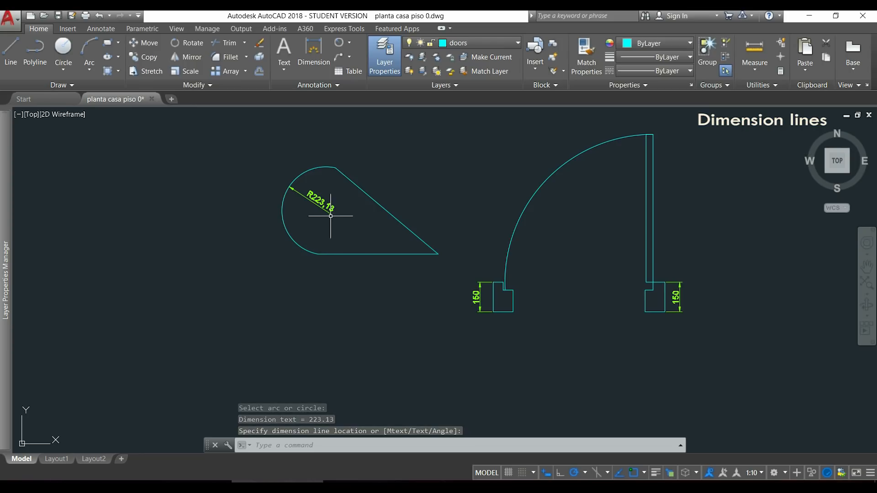
Add a diameter dimension to the teardrop shape's arc, placed inside the shape below the radius dimension
{"action": "left_click", "coordinate": [350, 43]}
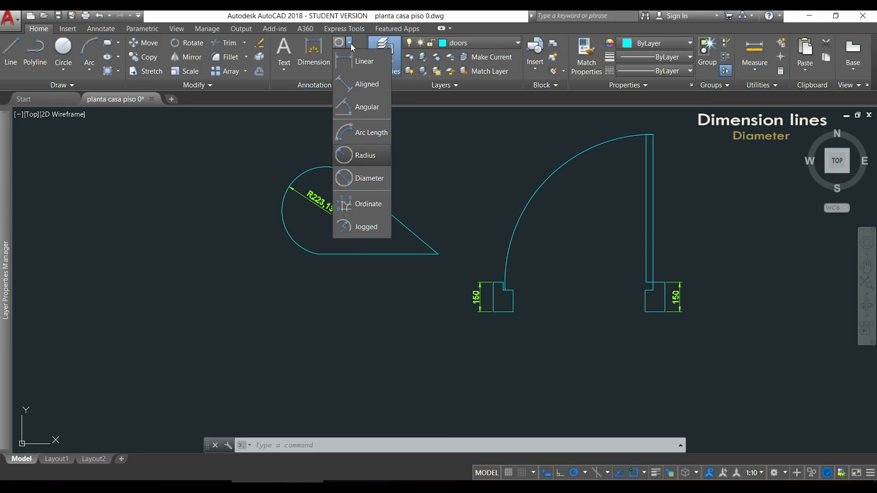
{"action": "left_click", "coordinate": [369, 179]}
{"action": "left_click", "coordinate": [283, 218]}
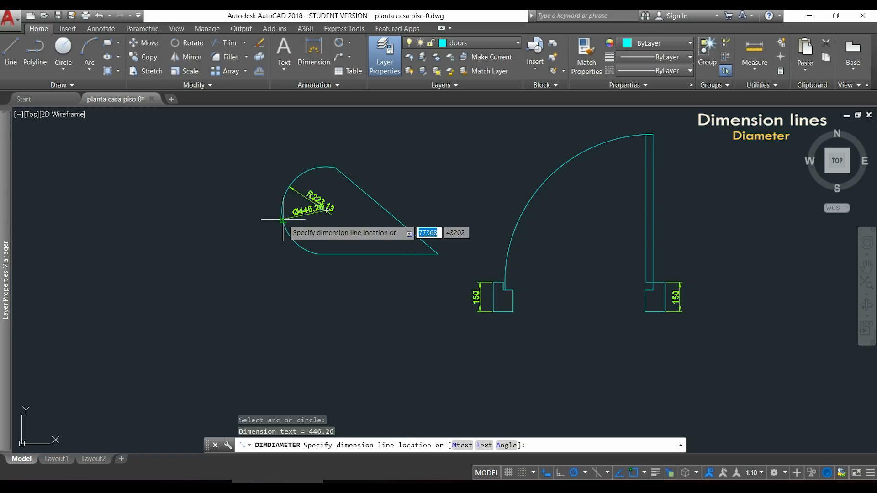
{"action": "left_click", "coordinate": [308, 229]}
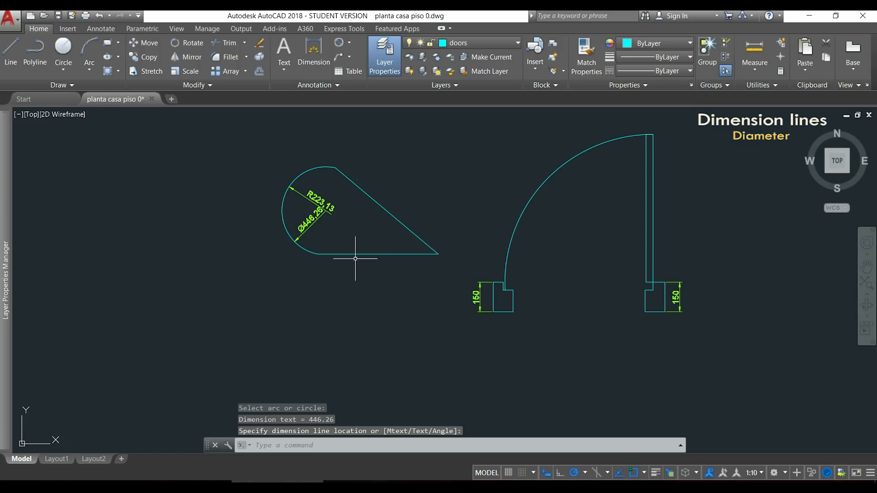
Erase the diameter dimension from the teardrop shape and select the radius dimension
{"action": "left_click", "coordinate": [307, 224]}
{"action": "key", "text": "Delete"}
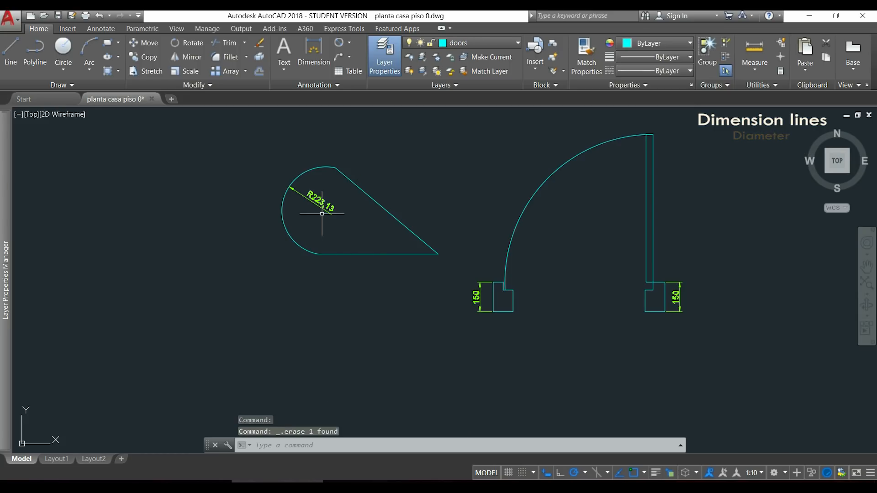
{"action": "left_click", "coordinate": [322, 199]}
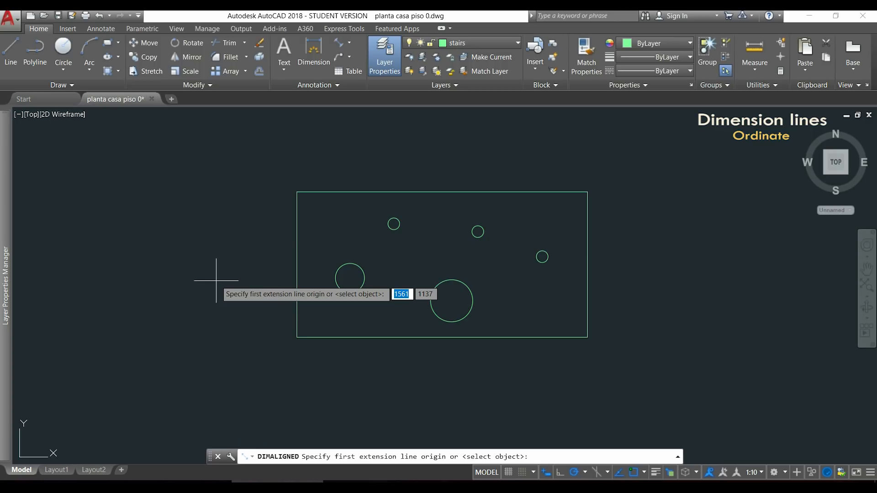
Cancel the aligned dimension command and move the UCS origin to the lower-left corner of the rectangle with the circles
{"action": "key", "text": "Escape"}
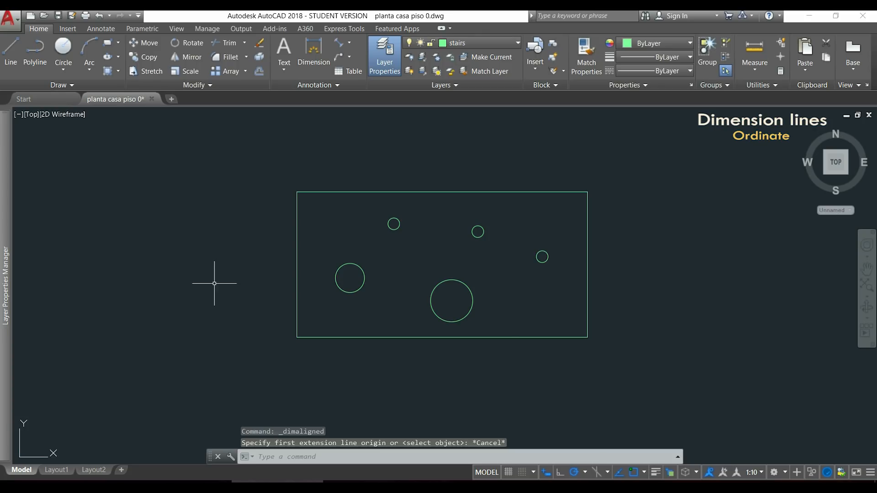
{"action": "left_click", "coordinate": [42, 457]}
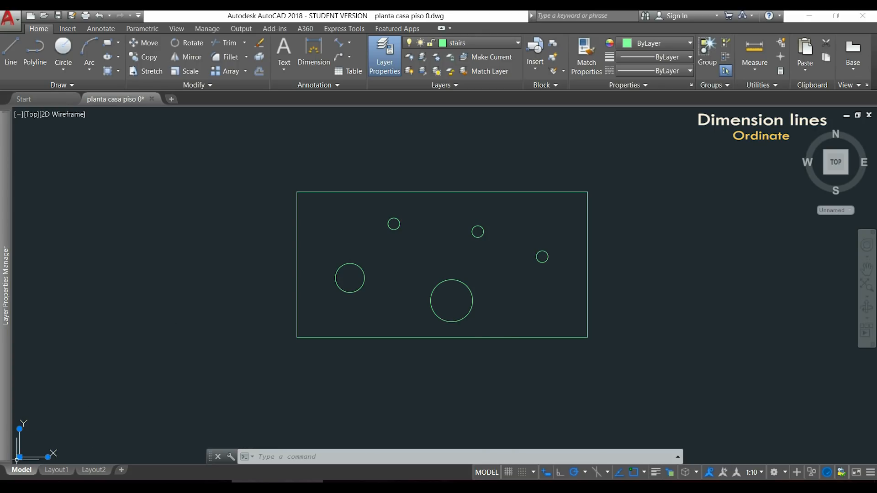
{"action": "mouse_move", "coordinate": [19, 458]}
{"action": "left_click", "coordinate": [36, 434]}
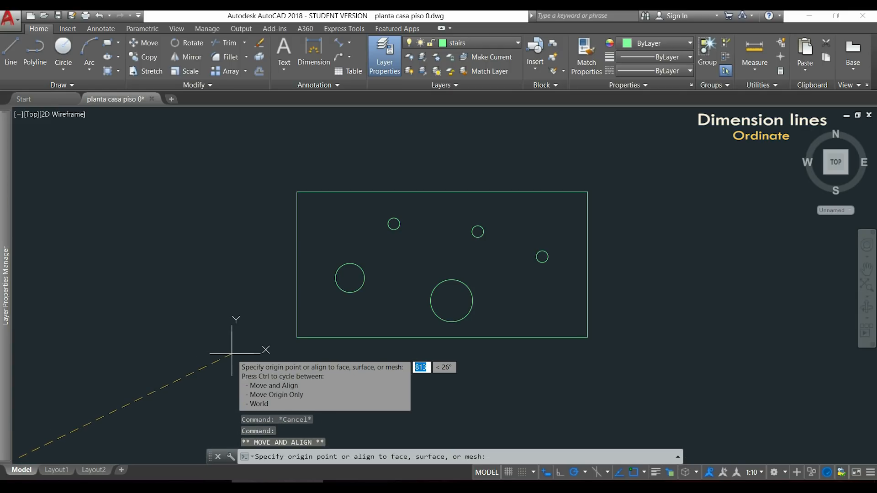
{"action": "key", "text": "Down"}
{"action": "left_click", "coordinate": [296, 337]}
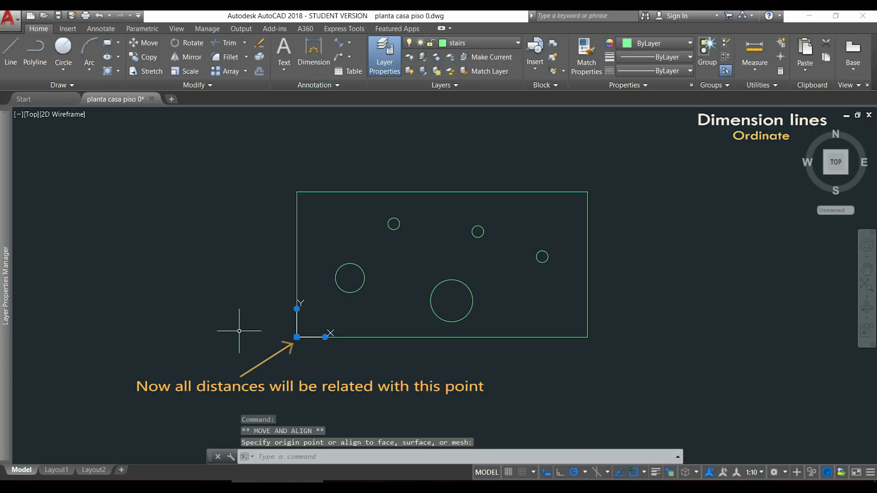
Add an X ordinate dimension to the centre of the leftmost large circle, with its leader ending at the rectangle's bottom edge
{"action": "left_click", "coordinate": [349, 43]}
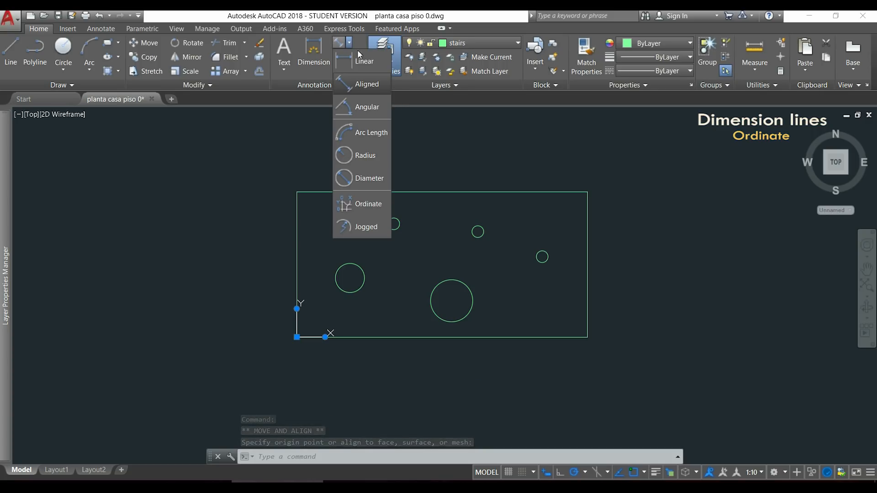
{"action": "left_click", "coordinate": [375, 204]}
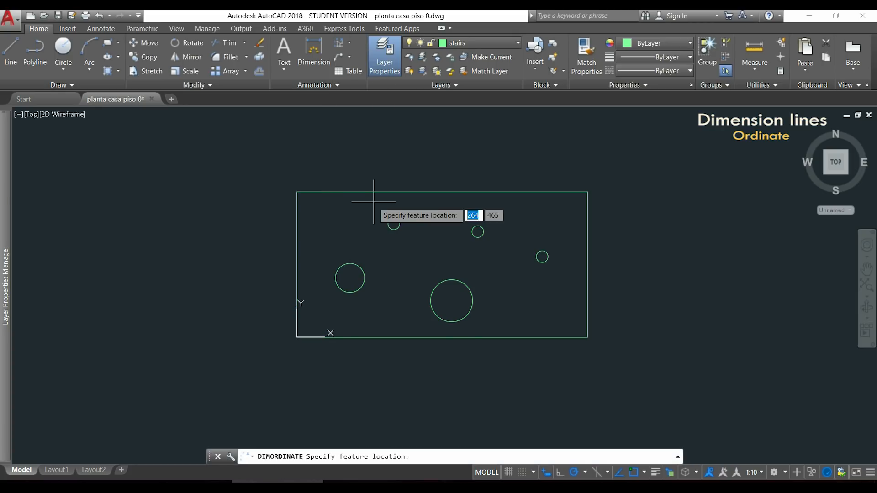
{"action": "left_click", "coordinate": [350, 277]}
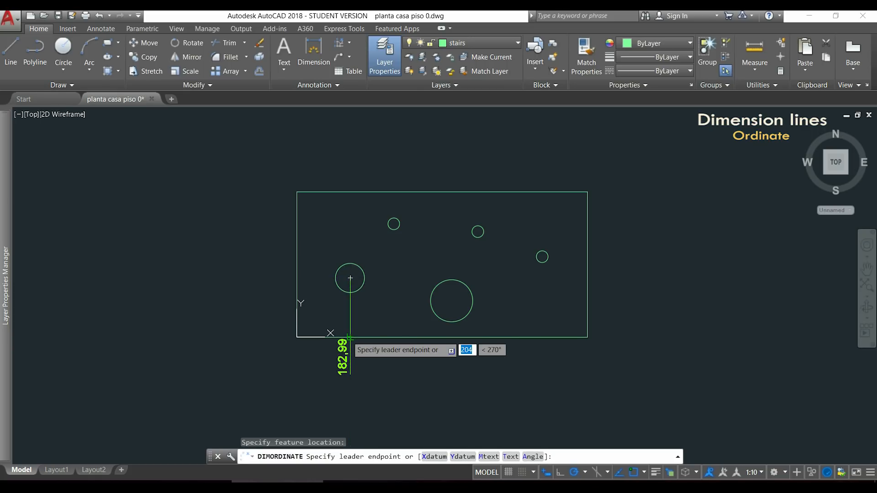
{"action": "left_click", "coordinate": [350, 338]}
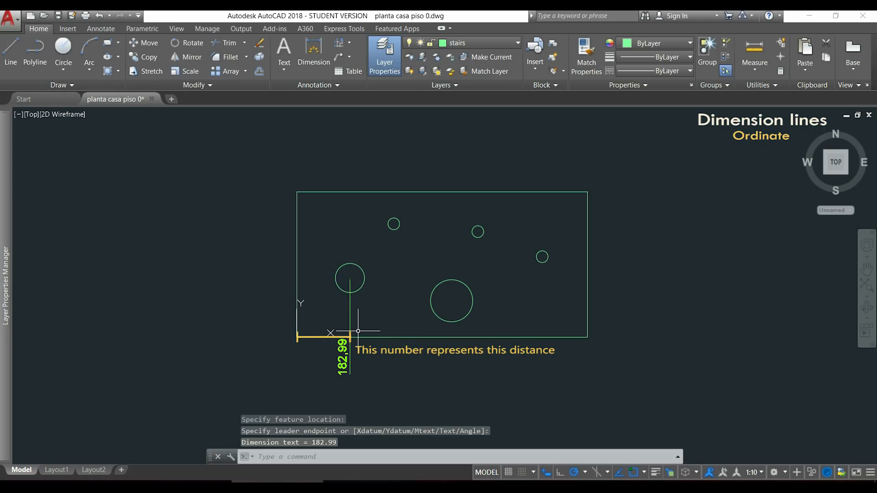
Add an X ordinate dimension to the centre of the upper-left small circle, with its leader ending at the rectangle's bottom edge
{"action": "key", "text": "Return"}
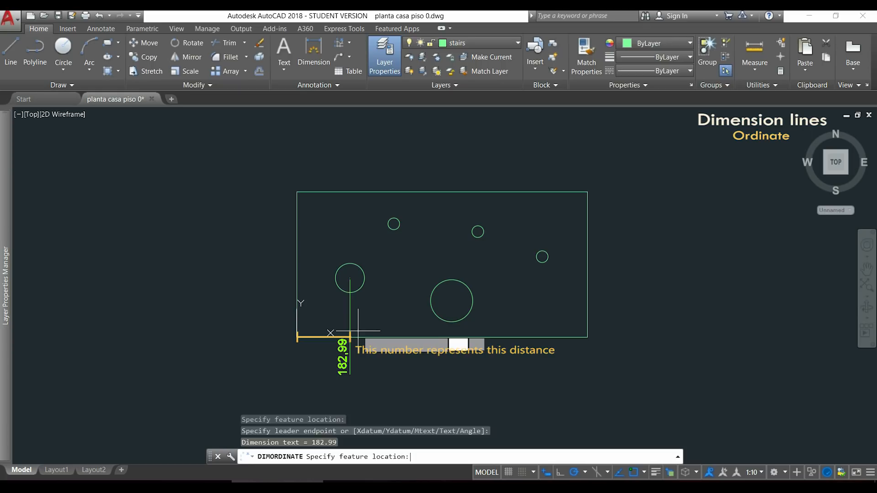
{"action": "left_click", "coordinate": [393, 224]}
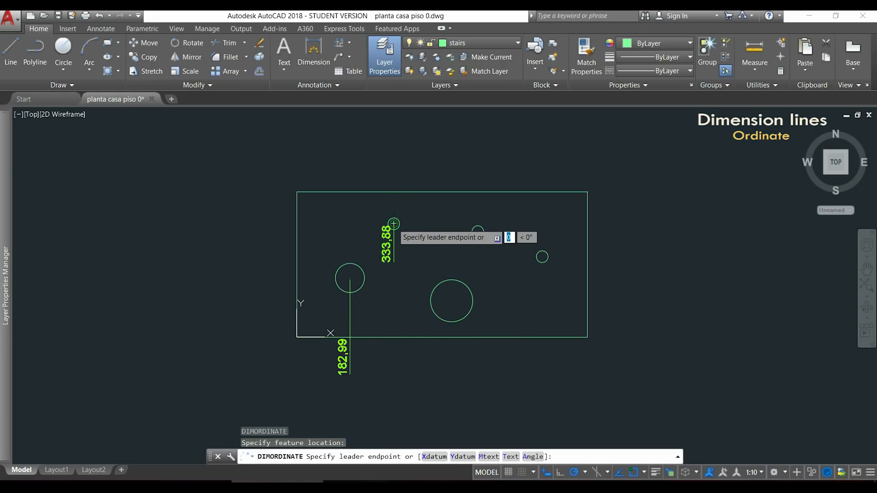
{"action": "left_click", "coordinate": [393, 338]}
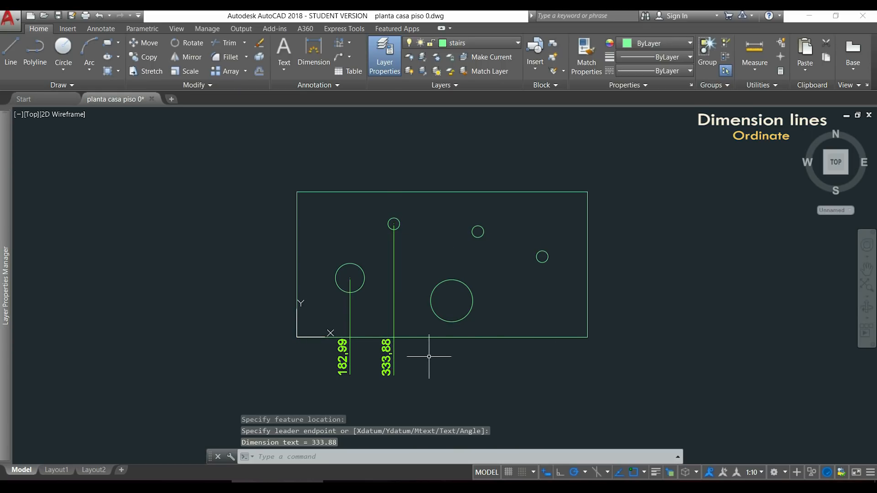
Add a Y ordinate dimension to the centre of the leftmost large circle, with its horizontal leader ending at the rectangle's left edge
{"action": "key", "text": "Return"}
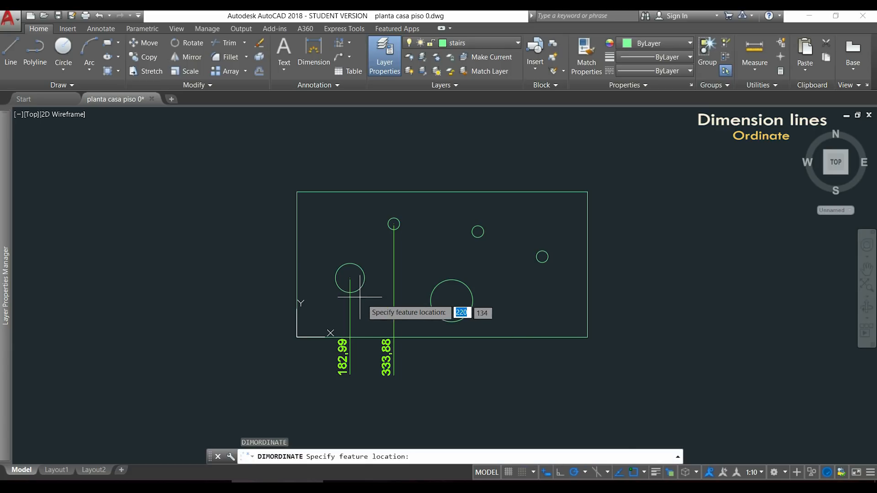
{"action": "left_click", "coordinate": [350, 278]}
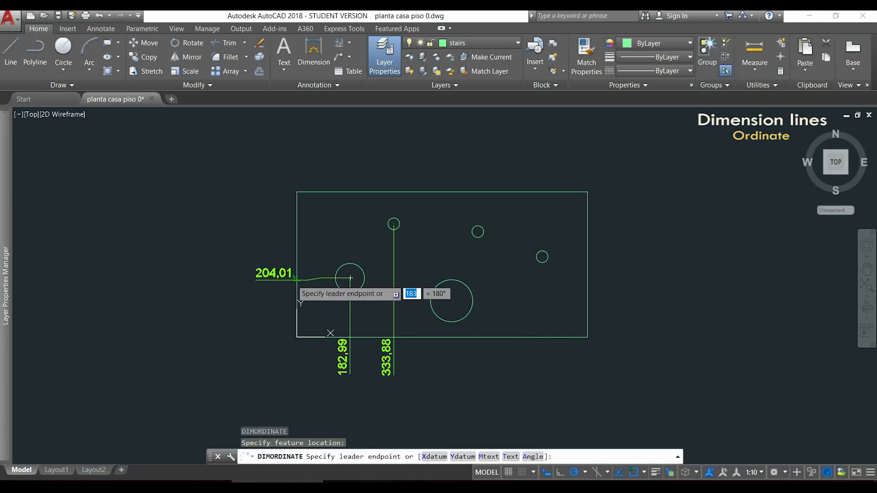
{"action": "scroll", "coordinate": [297, 278], "scroll_direction": "up", "scroll_amount": 4}
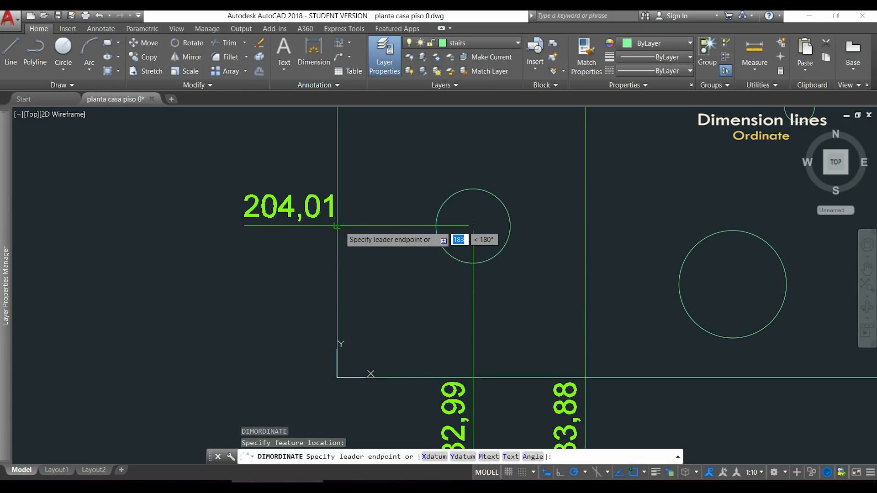
{"action": "left_click", "coordinate": [336, 226]}
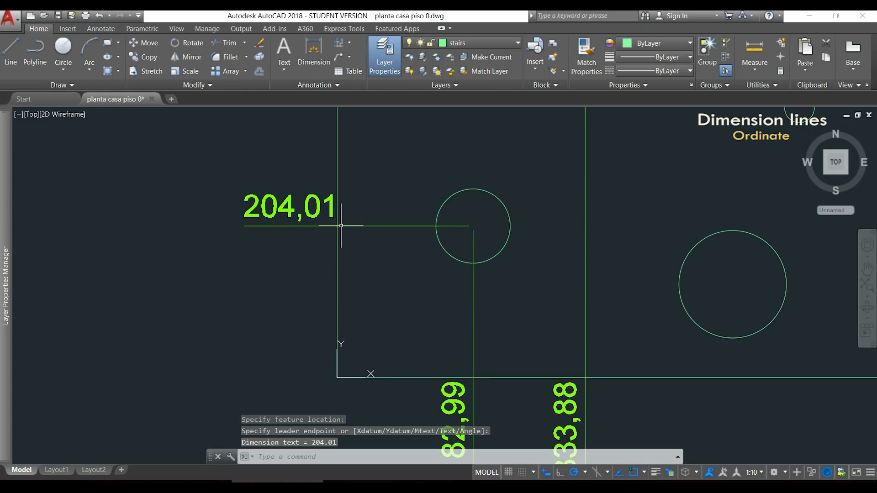
{"action": "scroll", "coordinate": [233, 271], "scroll_direction": "down", "scroll_amount": 2}
{"action": "scroll", "coordinate": [352, 234], "scroll_direction": "down", "scroll_amount": 1}
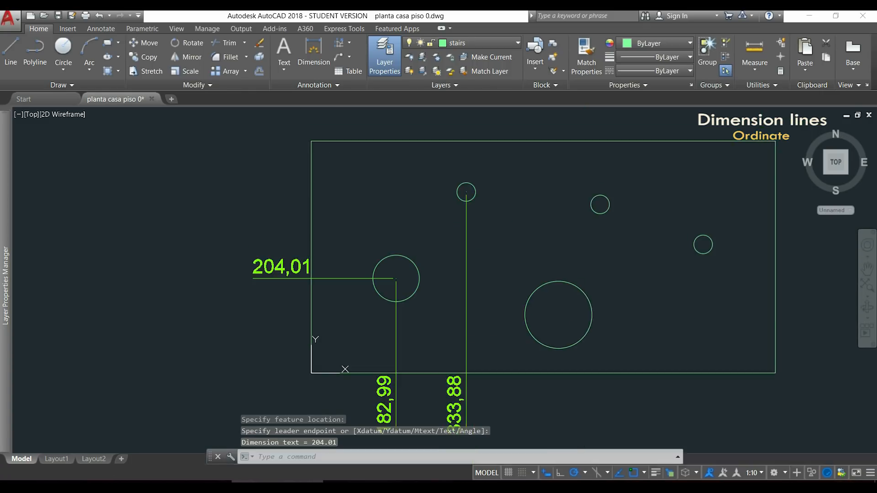
Add a Y ordinate dimension to the centre of the upper-left small circle, with its horizontal leader ending at the rectangle's left edge
{"action": "key", "text": "Return"}
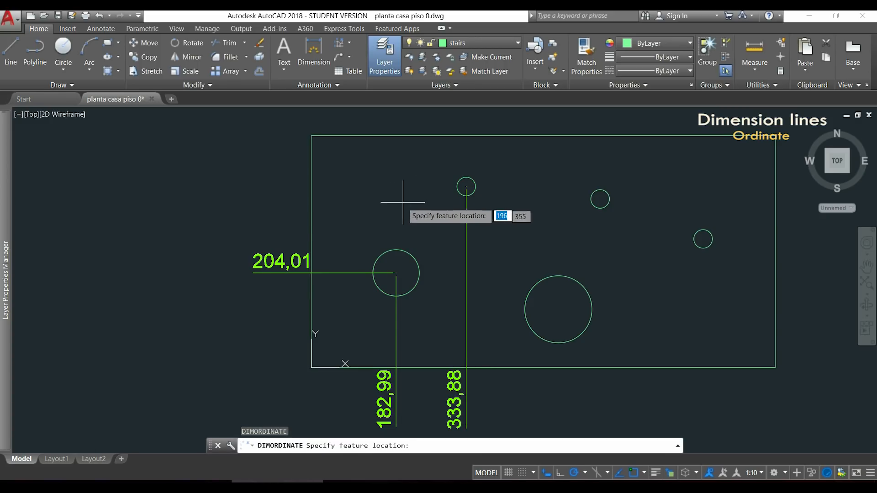
{"action": "left_click", "coordinate": [466, 186]}
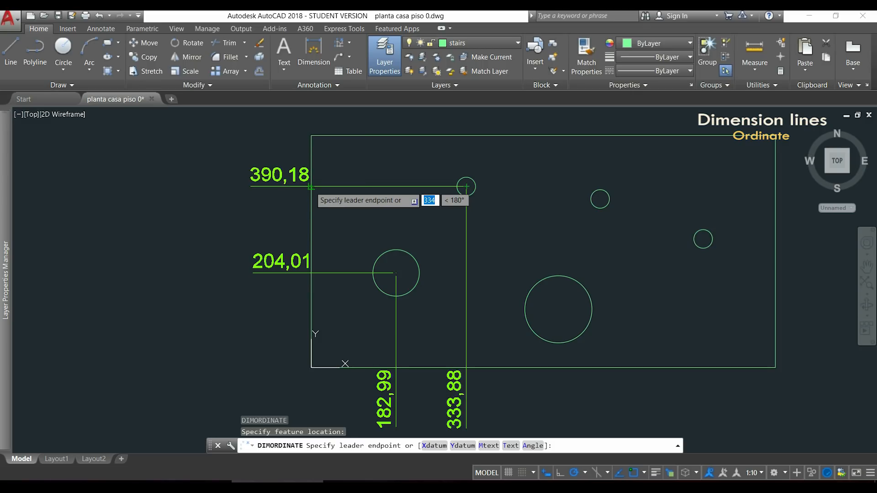
{"action": "left_click", "coordinate": [246, 187]}
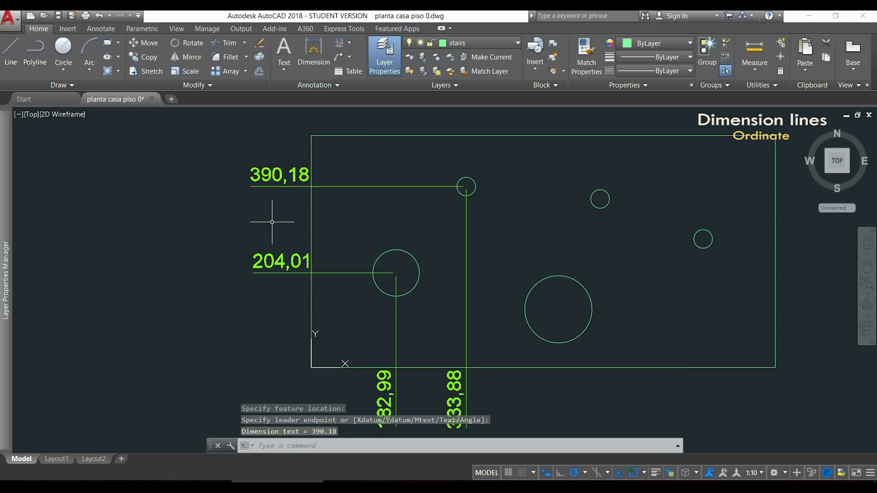
{"action": "scroll", "coordinate": [270, 220], "scroll_direction": "down", "scroll_amount": 2}
{"action": "scroll", "coordinate": [712, 278], "scroll_direction": "down", "scroll_amount": 2}
{"action": "middle_click_drag", "start_coordinate": [679, 280], "coordinate": [587, 280]}
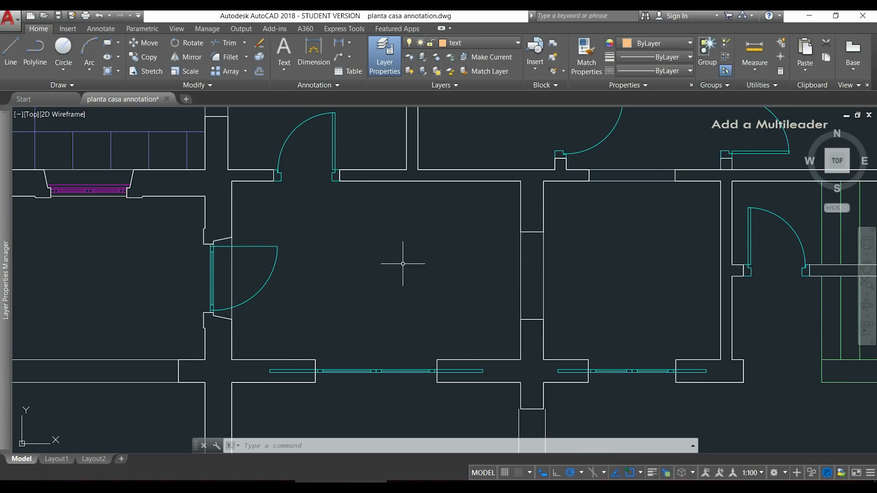
Add a multileader reading "door frame" from the upper door's left jamb corner into the room below, with a landing about 241 long
{"action": "left_click", "coordinate": [338, 57]}
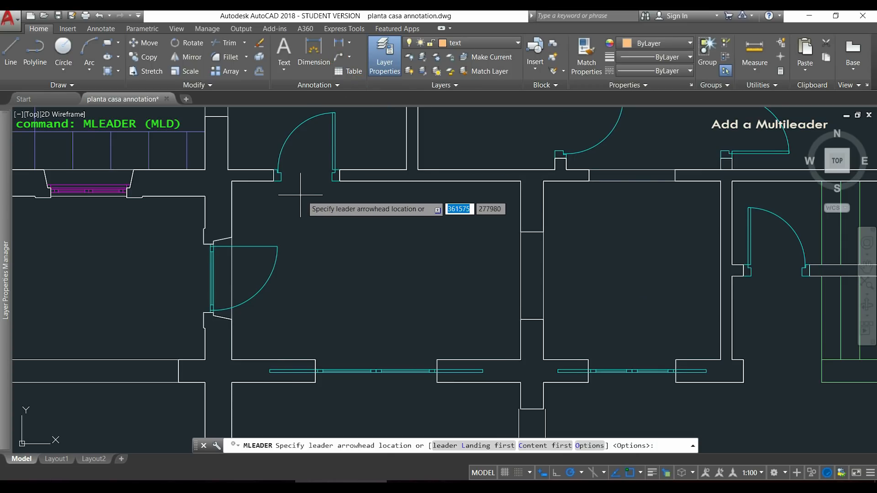
{"action": "left_click", "coordinate": [281, 181]}
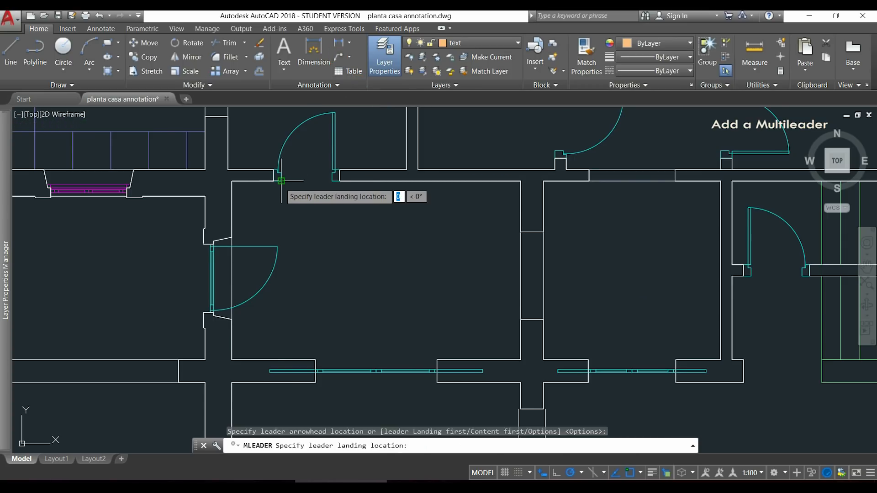
{"action": "left_click", "coordinate": [311, 231]}
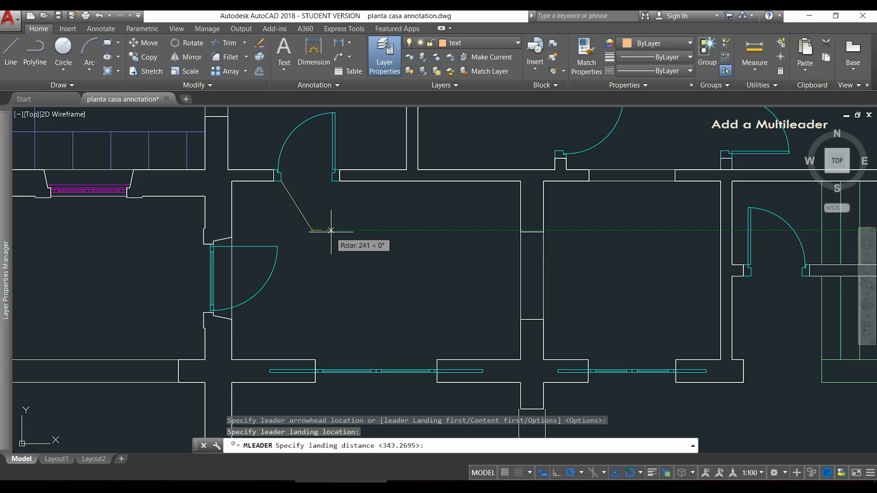
{"action": "left_click", "coordinate": [331, 231]}
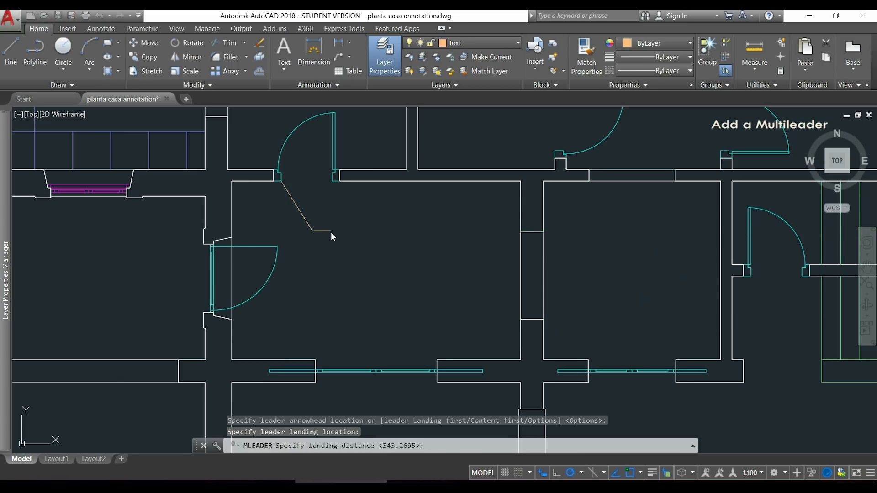
{"action": "type", "text": "door frame"}
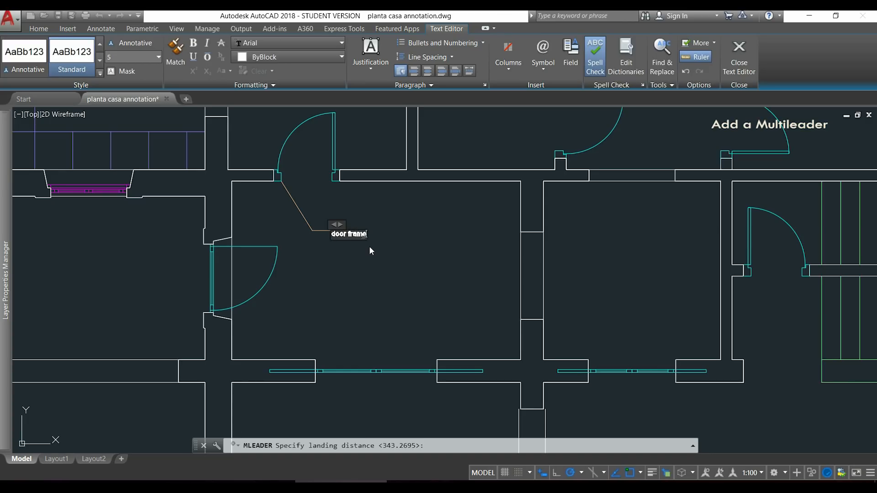
{"action": "left_click", "coordinate": [401, 226]}
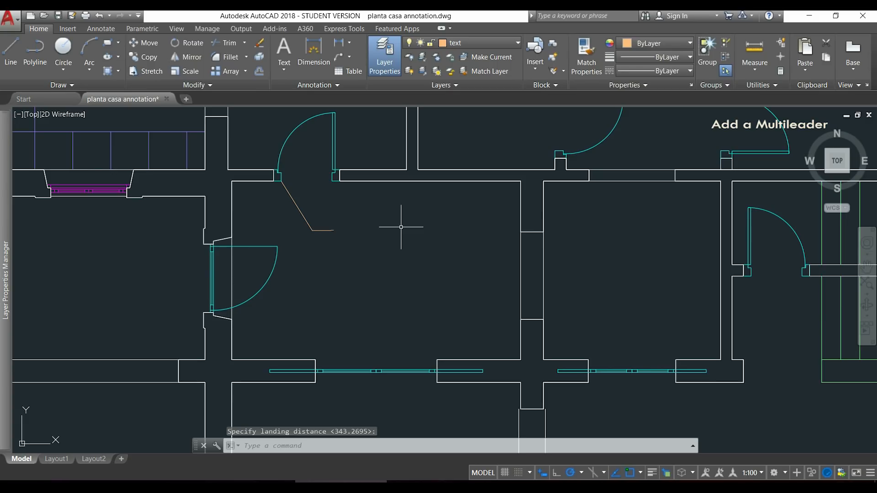
Examine the "door frame" multileader's text size and leader up close
{"action": "scroll", "coordinate": [334, 231], "scroll_direction": "up", "scroll_amount": 10}
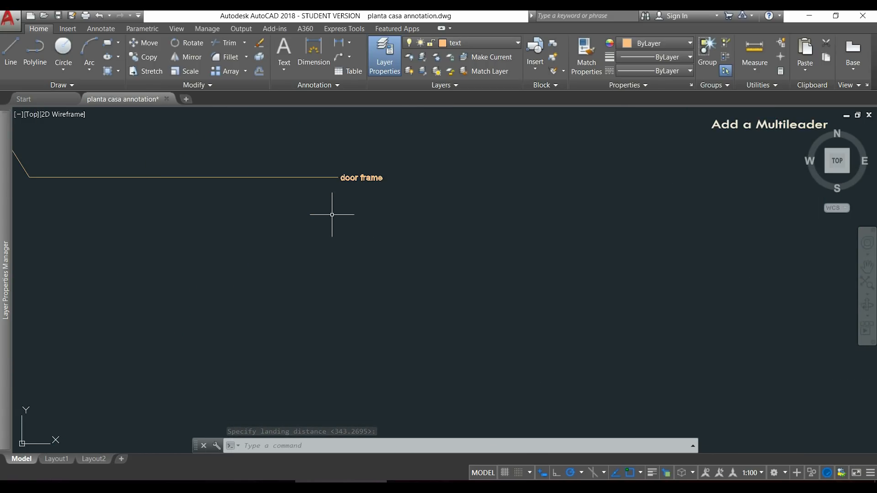
{"action": "scroll", "coordinate": [337, 199], "scroll_direction": "up", "scroll_amount": 1}
{"action": "scroll", "coordinate": [331, 179], "scroll_direction": "up", "scroll_amount": 1}
{"action": "scroll", "coordinate": [327, 176], "scroll_direction": "up", "scroll_amount": 3}
{"action": "middle_click_drag", "start_coordinate": [360, 149], "coordinate": [343, 312]}
{"action": "scroll", "coordinate": [345, 281], "scroll_direction": "down", "scroll_amount": 3}
{"action": "scroll", "coordinate": [345, 280], "scroll_direction": "down", "scroll_amount": 4}
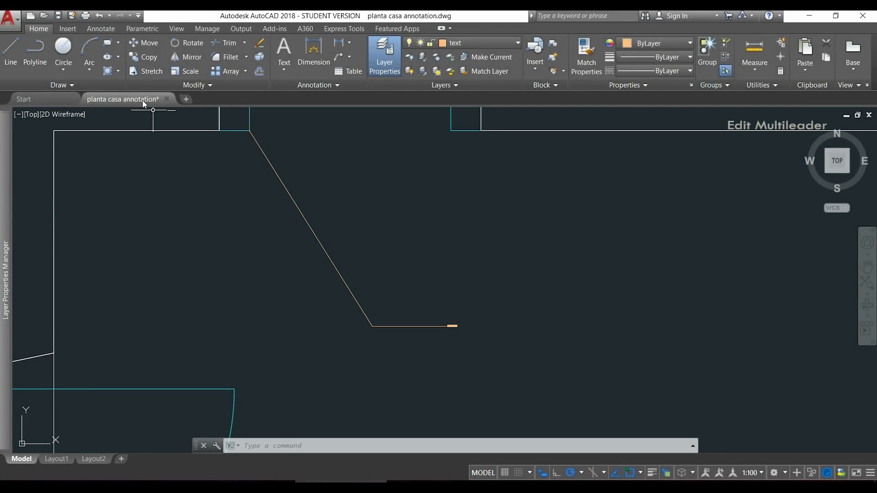
Modify the Standard multileader style, setting its text height to 100
{"action": "left_click", "coordinate": [101, 29]}
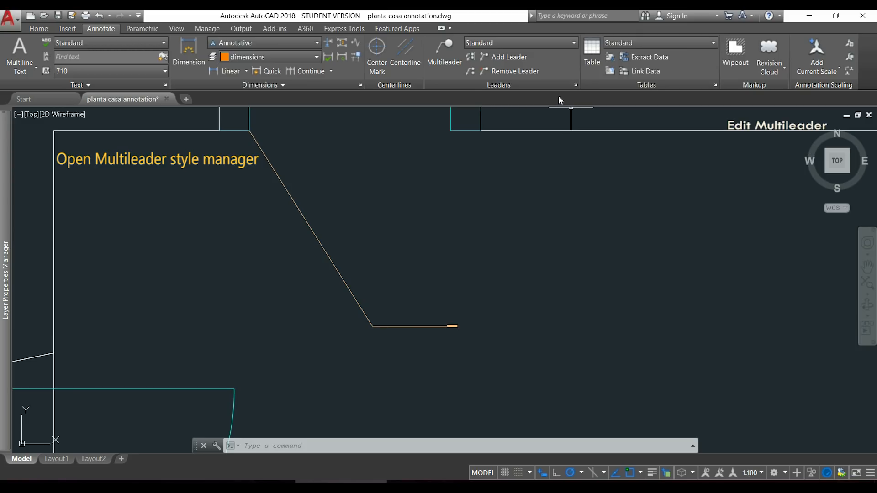
{"action": "left_click", "coordinate": [575, 85]}
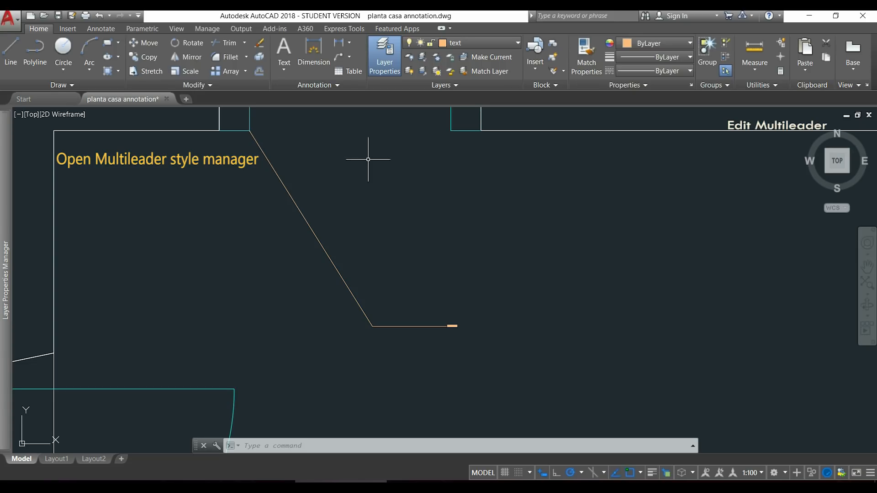
{"action": "left_click", "coordinate": [348, 86]}
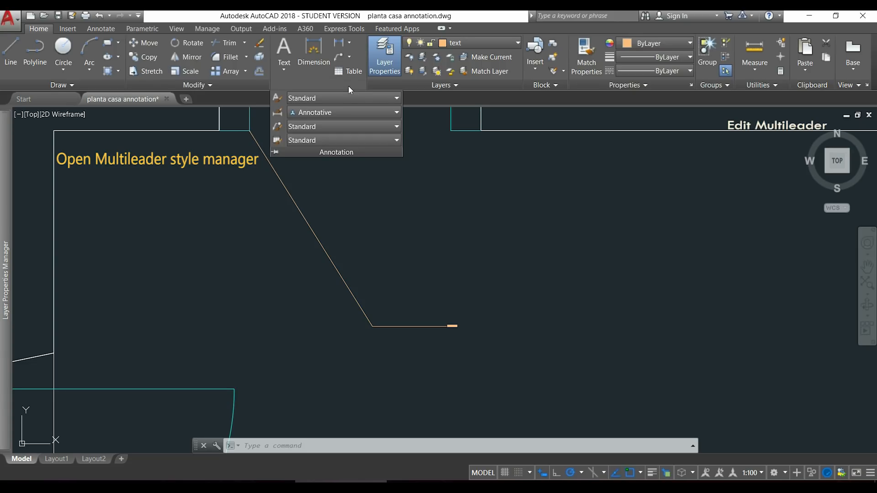
{"action": "left_click", "coordinate": [396, 128]}
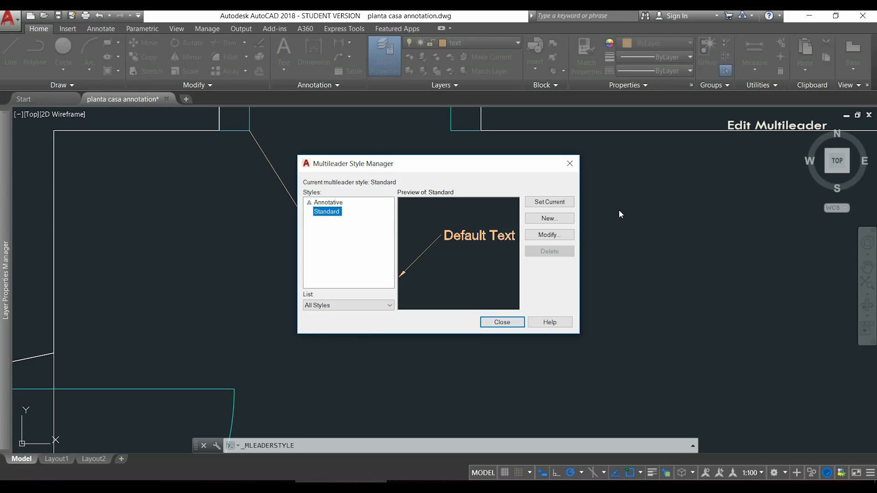
{"action": "left_click", "coordinate": [561, 234]}
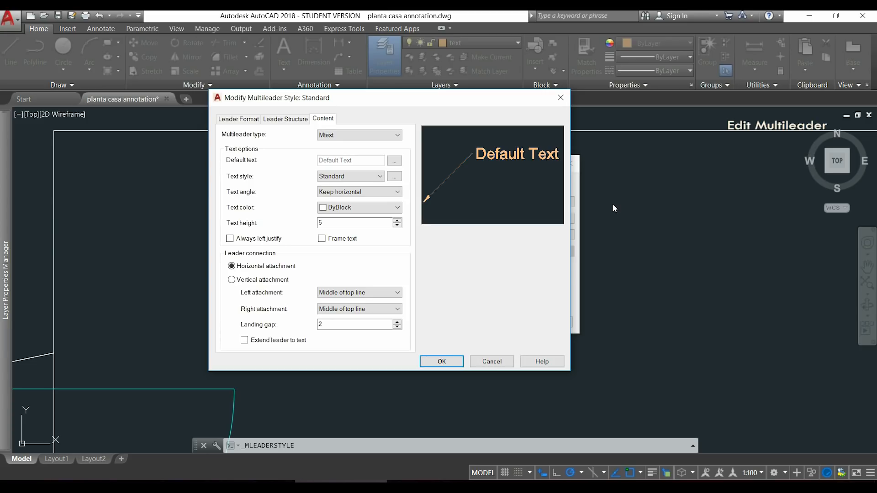
{"action": "left_click", "coordinate": [365, 224]}
{"action": "key", "text": "BackSpace"}
{"action": "type", "text": "100"}
Enlarge the Standard multileader style's arrowhead size and save the style
{"action": "left_click", "coordinate": [238, 119]}
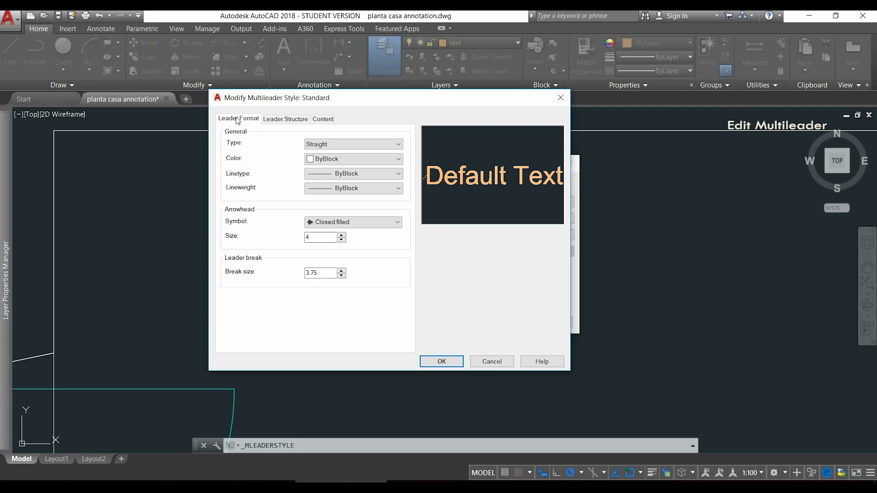
{"action": "double_click", "coordinate": [302, 237]}
{"action": "left_click", "coordinate": [447, 360]}
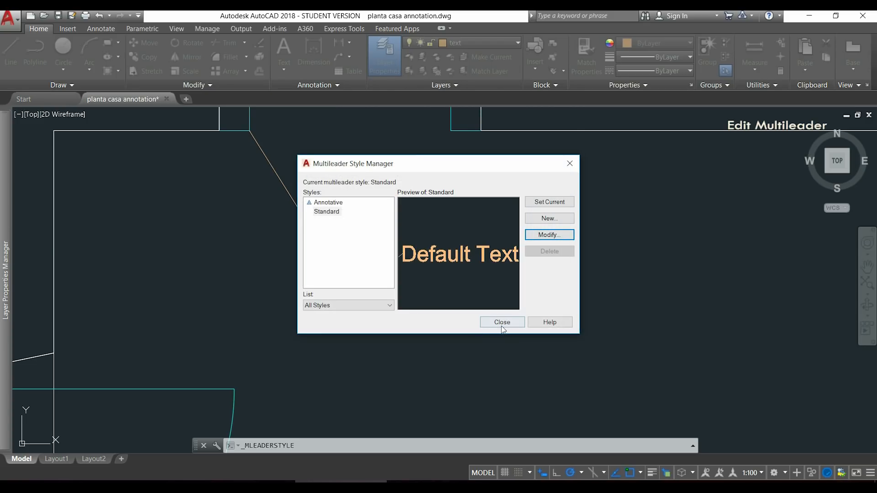
{"action": "left_click", "coordinate": [502, 322]}
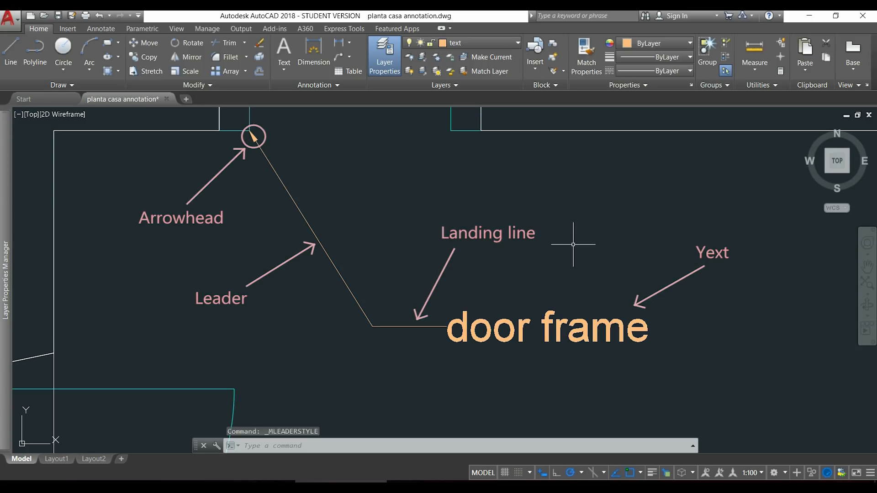
Add a second leader to the "door frame" multileader, pointing to the upper door's right jamb corner
{"action": "scroll", "coordinate": [548, 231], "scroll_direction": "down", "scroll_amount": 2}
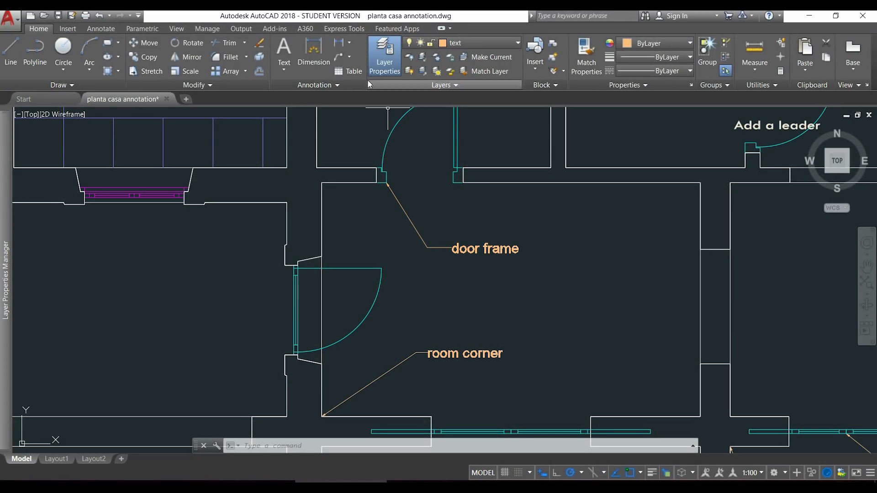
{"action": "left_click", "coordinate": [350, 59]}
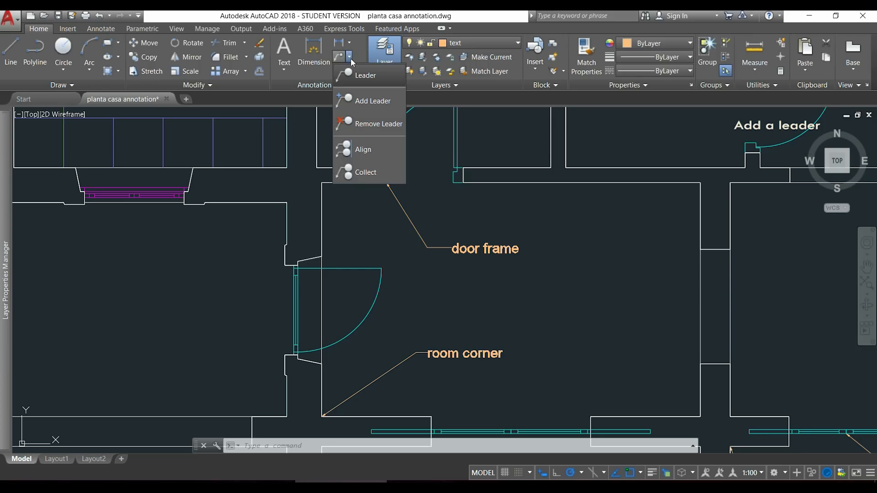
{"action": "left_click", "coordinate": [382, 102]}
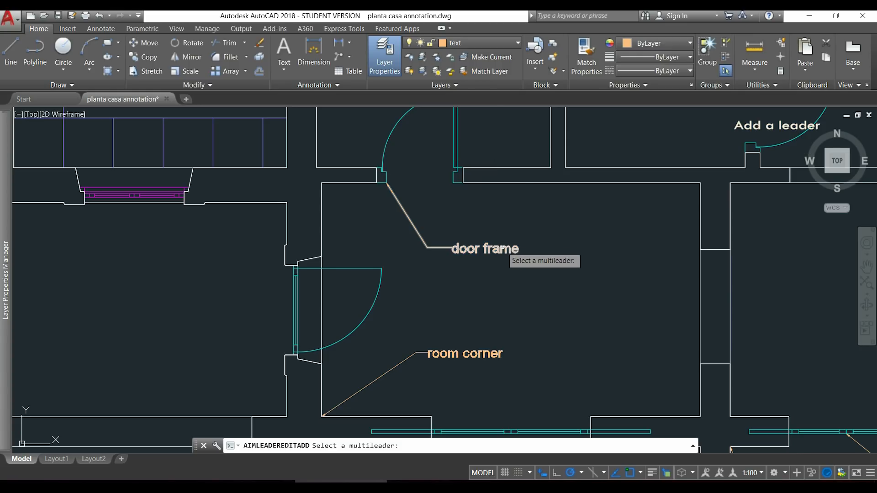
{"action": "left_click", "coordinate": [502, 247]}
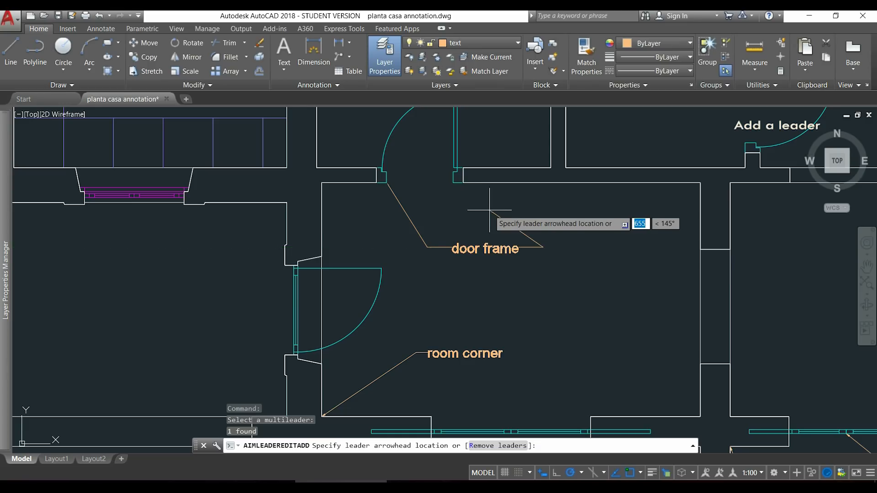
{"action": "left_click", "coordinate": [453, 182]}
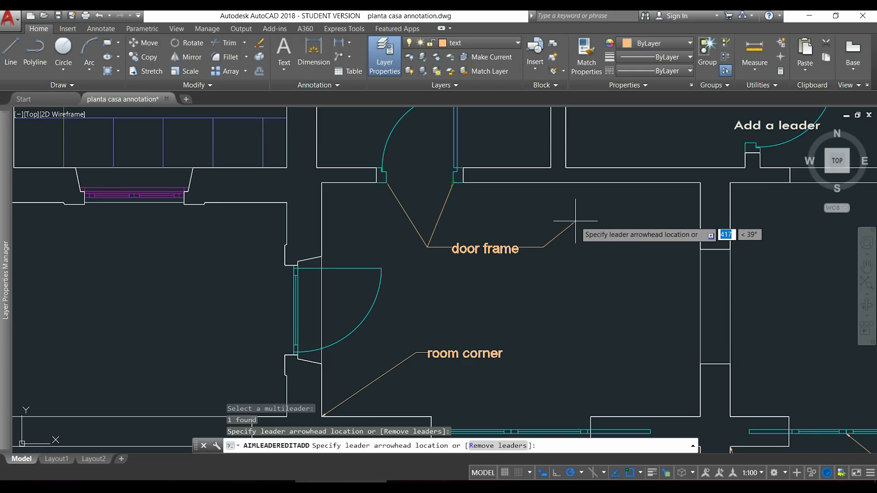
{"action": "key", "text": "Escape"}
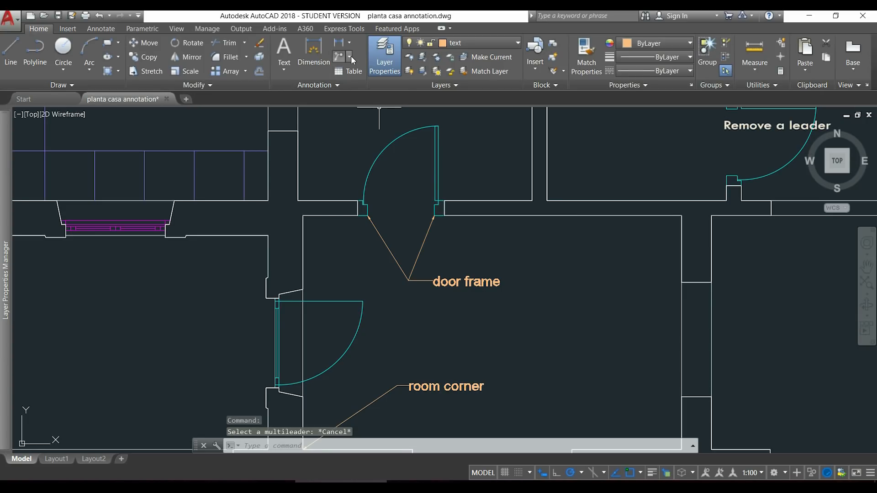
Remove the "door frame" multileader's leader that points to the upper door's left jamb corner
{"action": "left_click", "coordinate": [351, 56]}
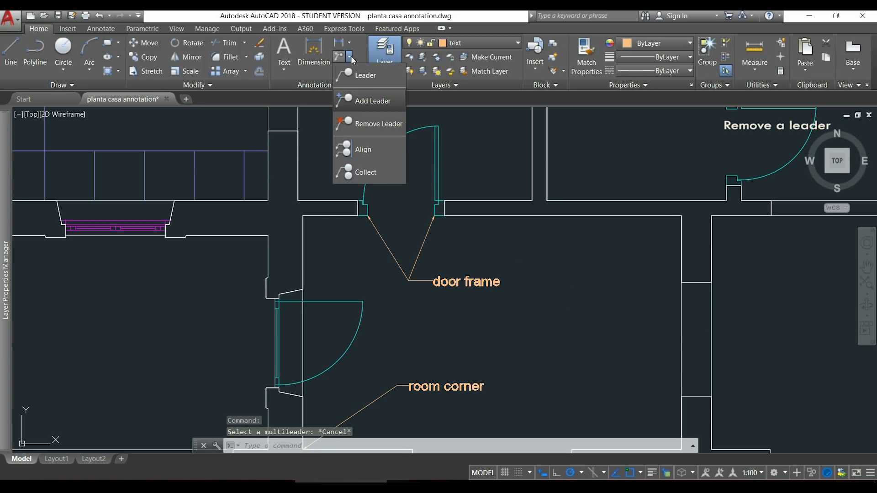
{"action": "left_click", "coordinate": [386, 124]}
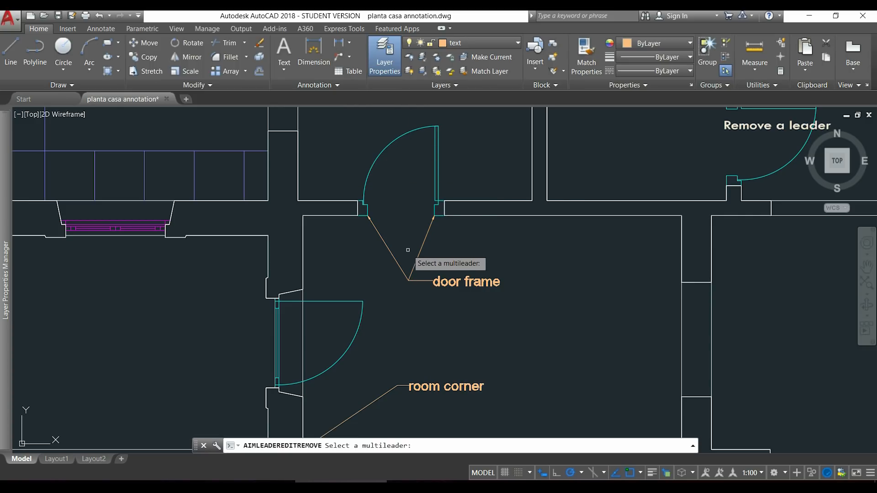
{"action": "left_click", "coordinate": [437, 280]}
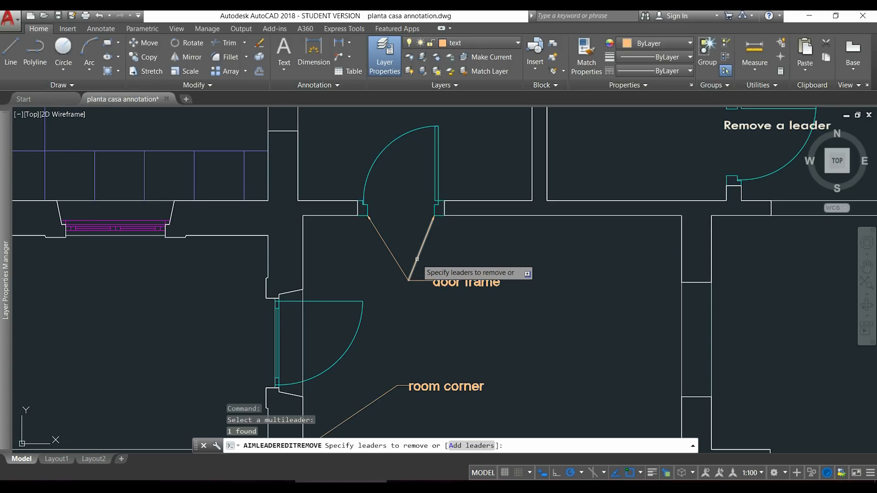
{"action": "left_click", "coordinate": [395, 258]}
{"action": "key", "text": "Return"}
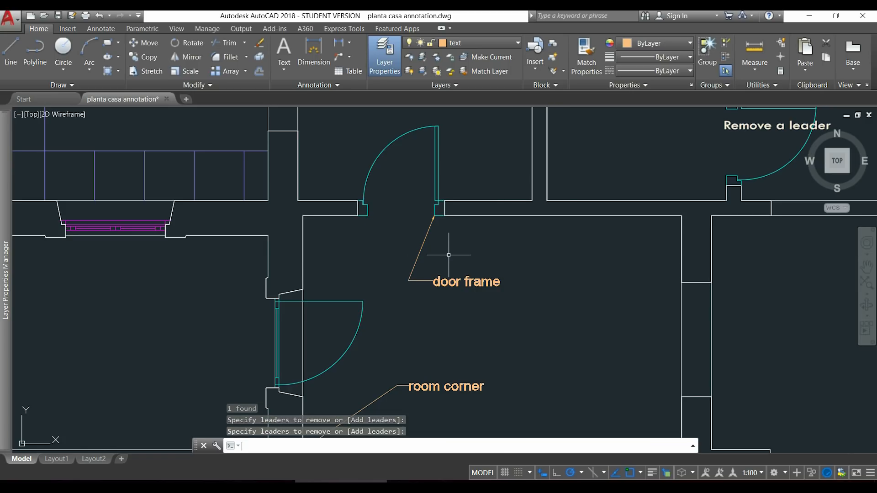
Align the two "corner", the "window" and the "stairs" multileaders in Distribute mode along a horizontal line below the window and stairs
{"action": "scroll", "coordinate": [448, 255], "scroll_direction": "up", "scroll_amount": 1}
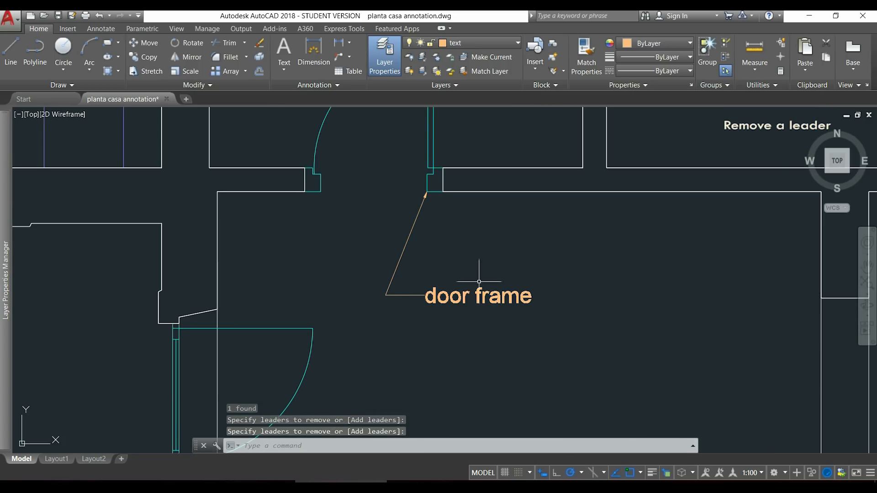
{"action": "middle_click_drag", "start_coordinate": [501, 393], "coordinate": [471, 286]}
{"action": "scroll", "coordinate": [411, 225], "scroll_direction": "down", "scroll_amount": 3}
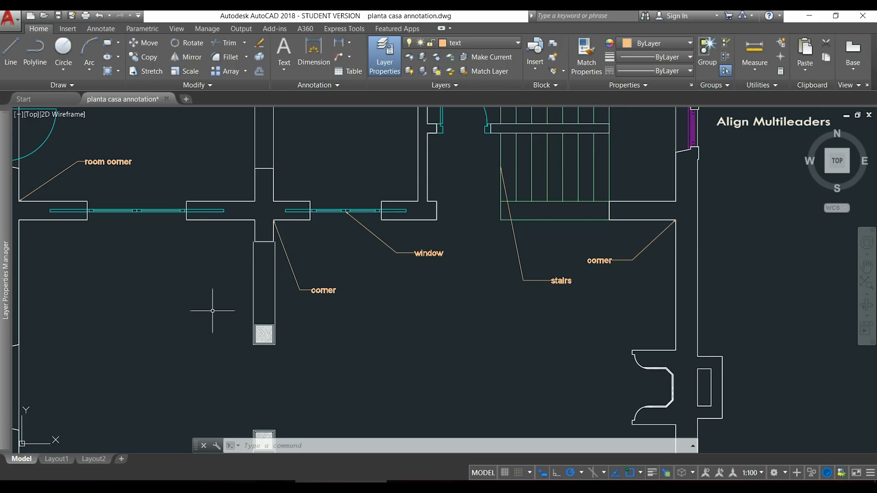
{"action": "left_click", "coordinate": [350, 57]}
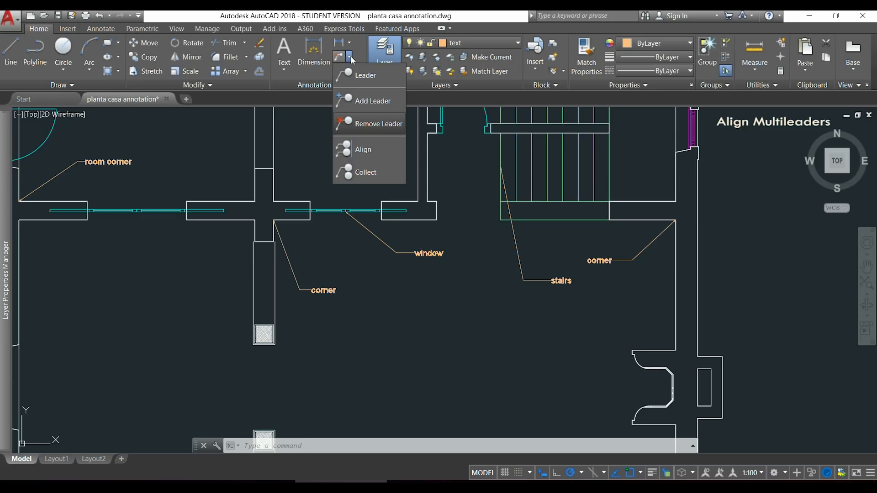
{"action": "left_click", "coordinate": [390, 155]}
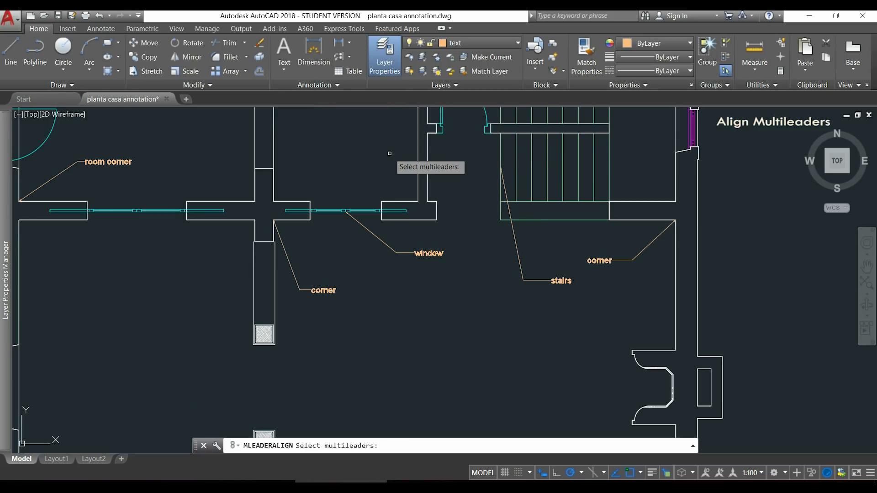
{"action": "left_click", "coordinate": [652, 320]}
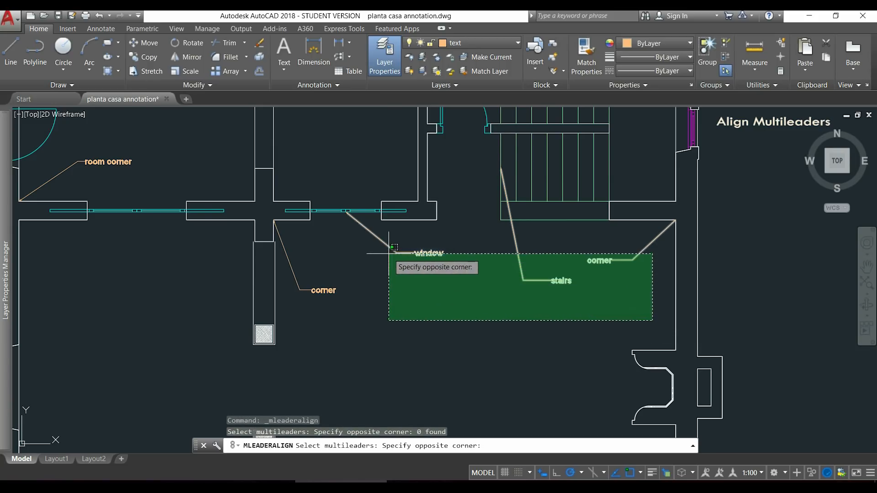
{"action": "left_click", "coordinate": [290, 233]}
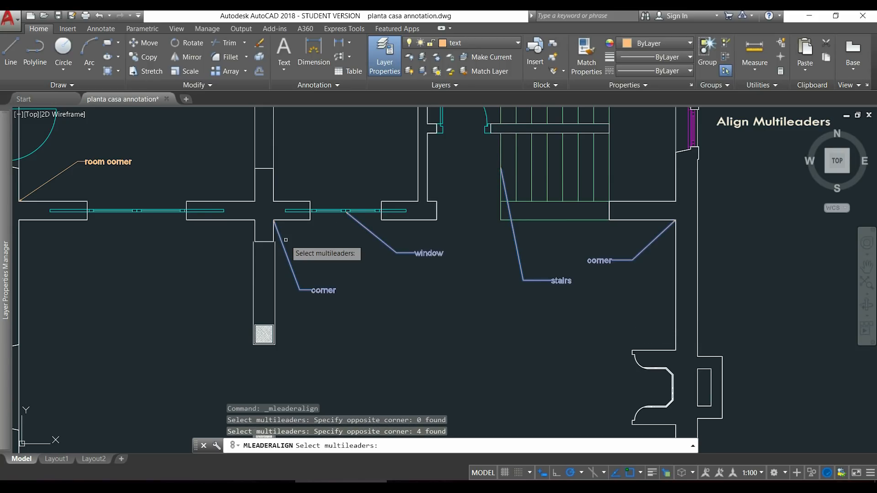
{"action": "key", "text": "Return"}
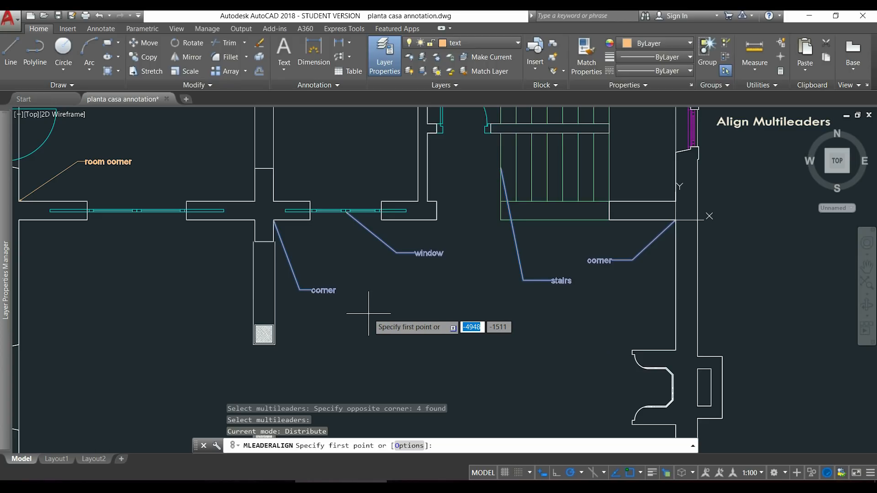
{"action": "left_click", "coordinate": [334, 277]}
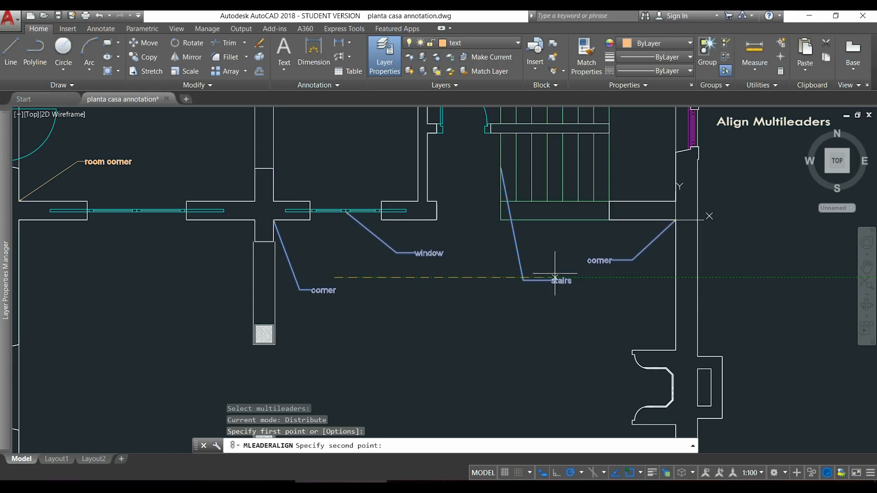
{"action": "left_click", "coordinate": [581, 278]}
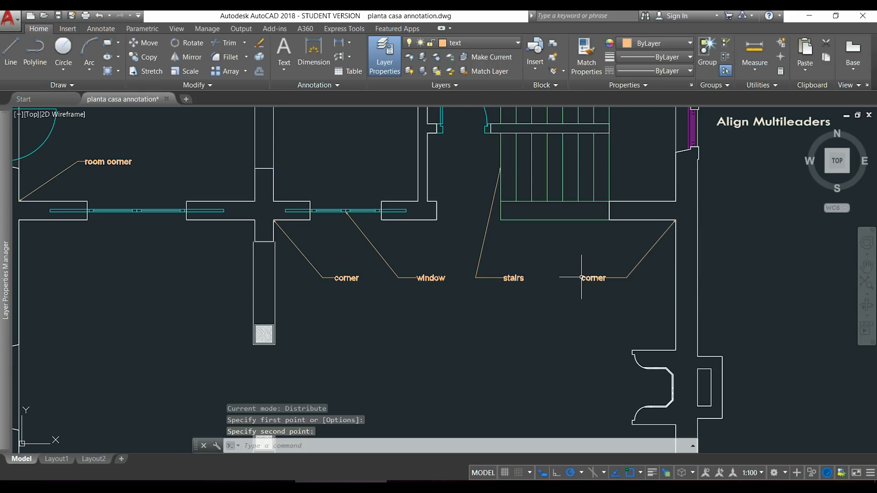
Try to align the same four multileaders along a nearly vertical line in the space below the window and stairs
{"action": "middle_click_drag", "start_coordinate": [508, 362], "coordinate": [536, 333]}
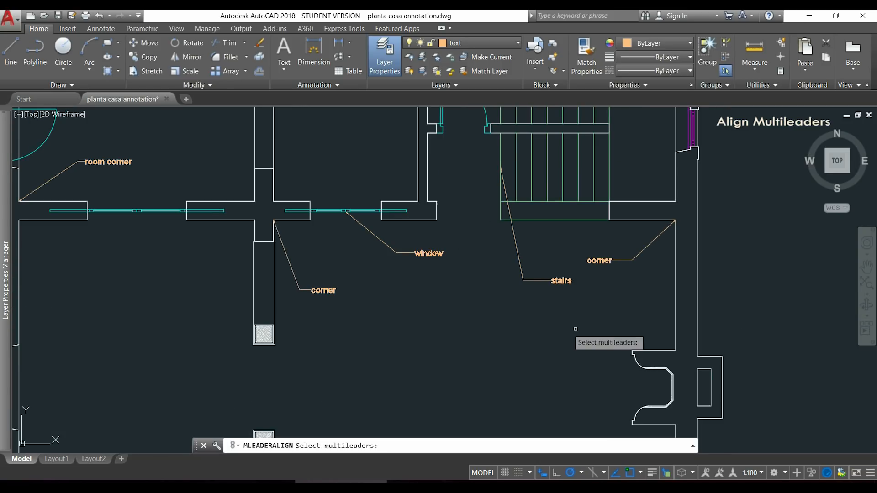
{"action": "left_click", "coordinate": [656, 308]}
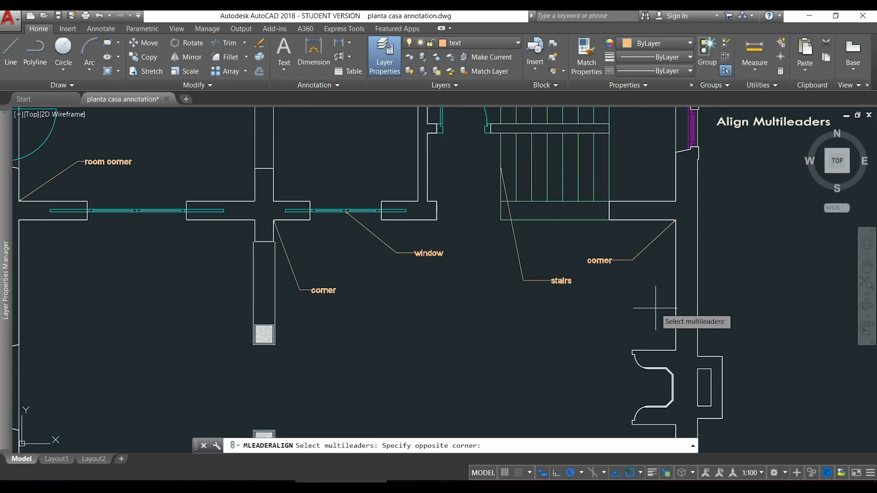
{"action": "left_click", "coordinate": [299, 246]}
{"action": "key", "text": "Return"}
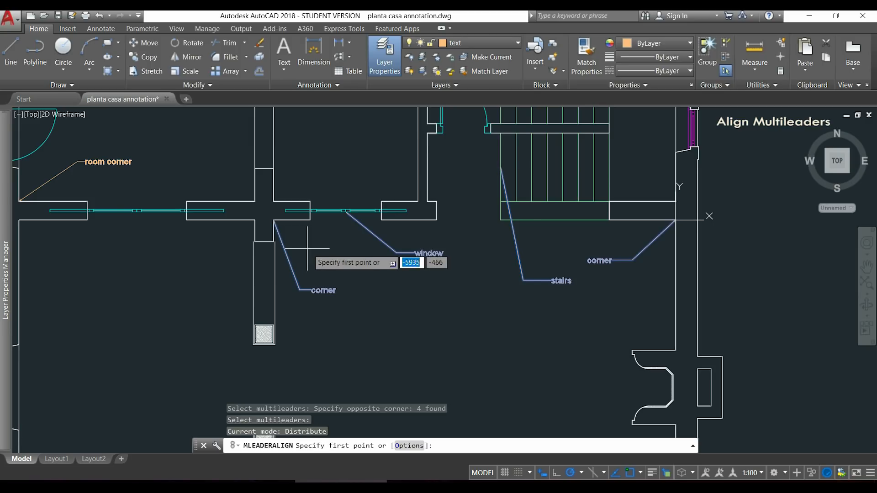
{"action": "left_click", "coordinate": [461, 275]}
{"action": "middle_click_drag", "start_coordinate": [464, 374], "coordinate": [469, 269]}
{"action": "left_click", "coordinate": [466, 324]}
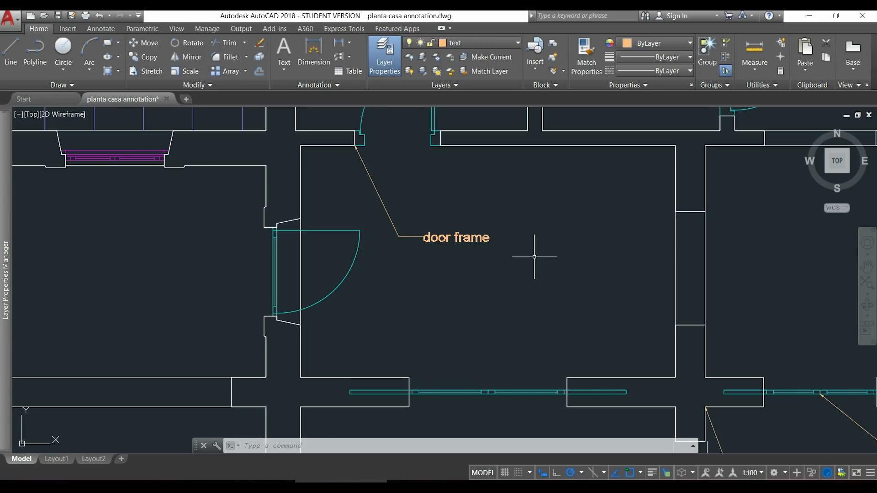
Move the "door frame" multileader's text farther right by its text grip, keeping the arrowhead on the door's corner
{"action": "left_click", "coordinate": [457, 238]}
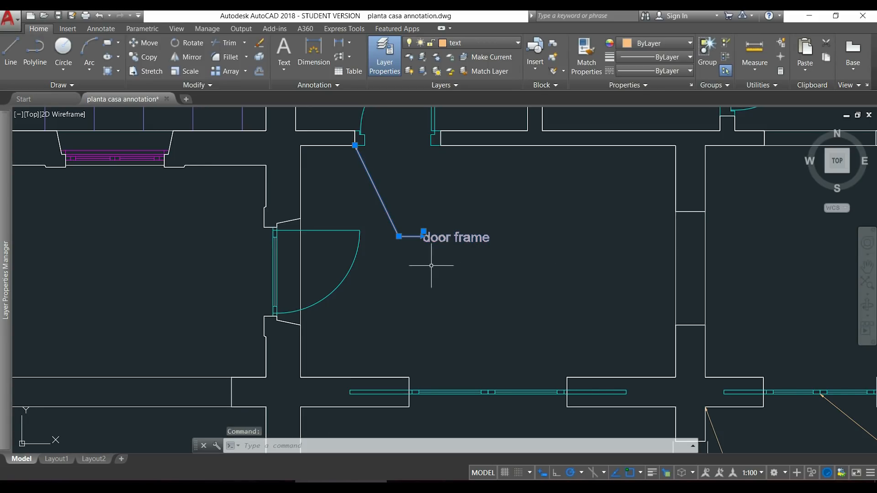
{"action": "scroll", "coordinate": [403, 246], "scroll_direction": "up", "scroll_amount": 2}
{"action": "scroll", "coordinate": [403, 246], "scroll_direction": "up", "scroll_amount": 2}
{"action": "middle_click_drag", "start_coordinate": [434, 176], "coordinate": [538, 284]}
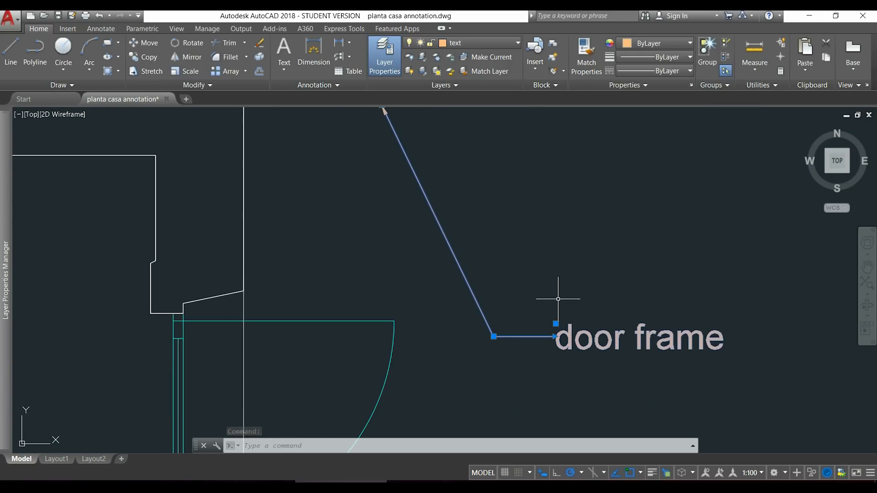
{"action": "left_click", "coordinate": [556, 323]}
{"action": "scroll", "coordinate": [578, 293], "scroll_direction": "down", "scroll_amount": 2}
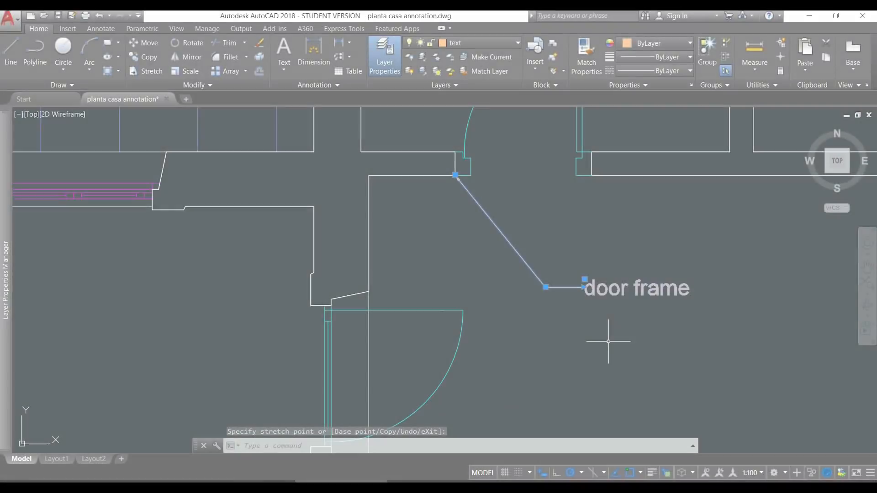
{"action": "key", "text": "Escape"}
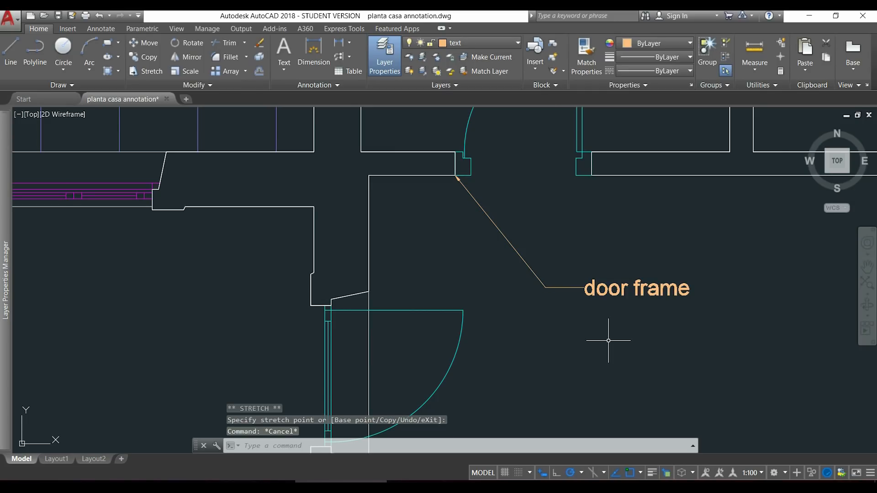
Lengthen the horizontal landing of the "door frame" multileader by stretching its landing end grip to the right
{"action": "left_click", "coordinate": [566, 287]}
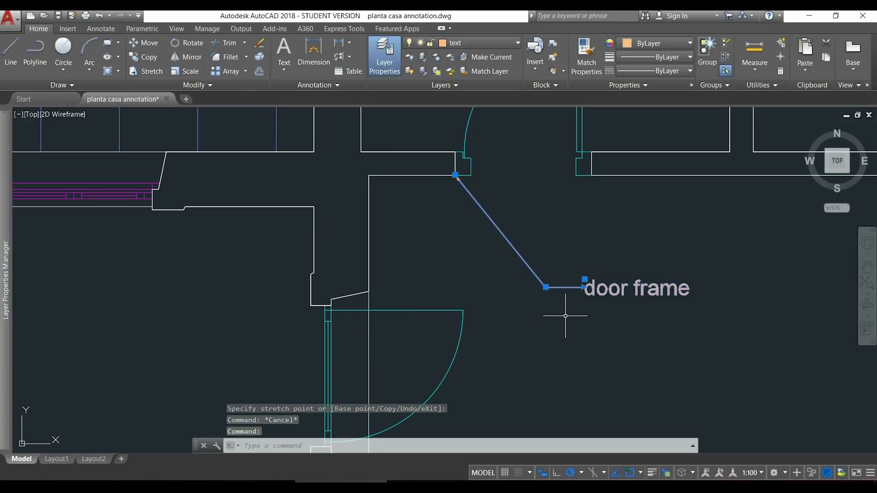
{"action": "left_click", "coordinate": [584, 287]}
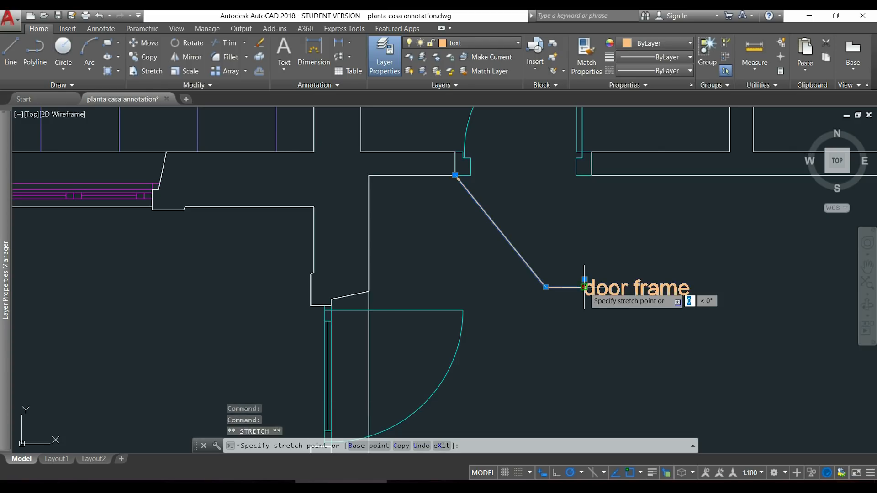
{"action": "left_click", "coordinate": [679, 288]}
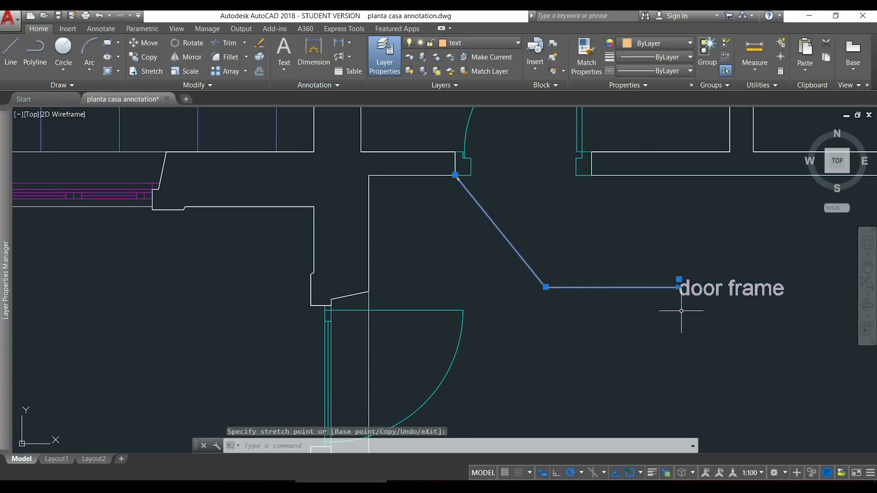
{"action": "key", "text": "Escape"}
{"action": "left_click", "coordinate": [672, 287]}
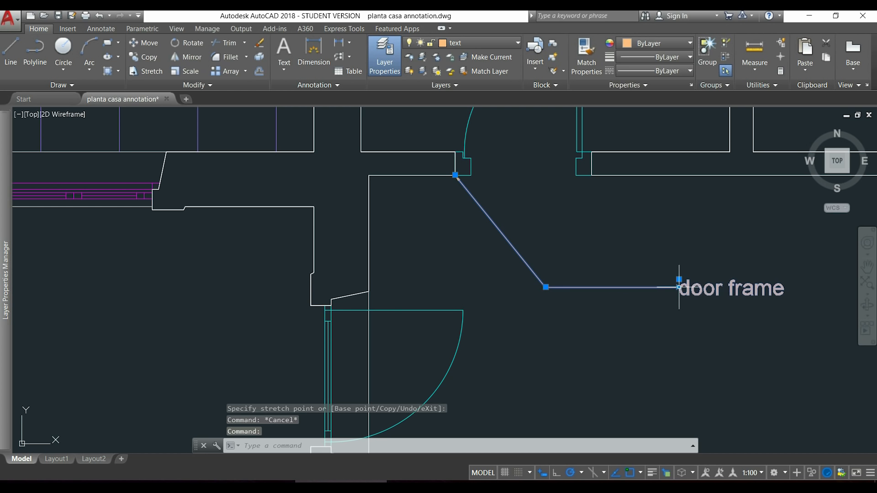
{"action": "left_click", "coordinate": [678, 280]}
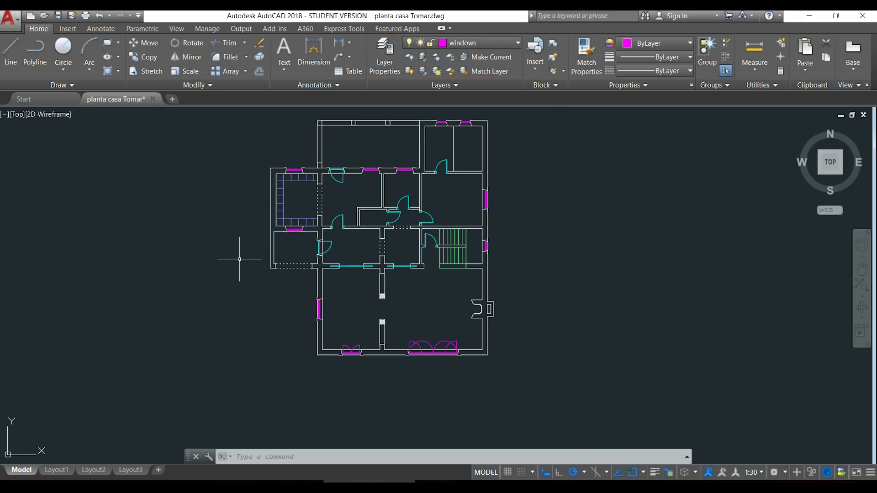
In planta casa Tomar.dwg, show the Layer Properties Manager and set it to collapse automatically
{"action": "left_click", "coordinate": [386, 50]}
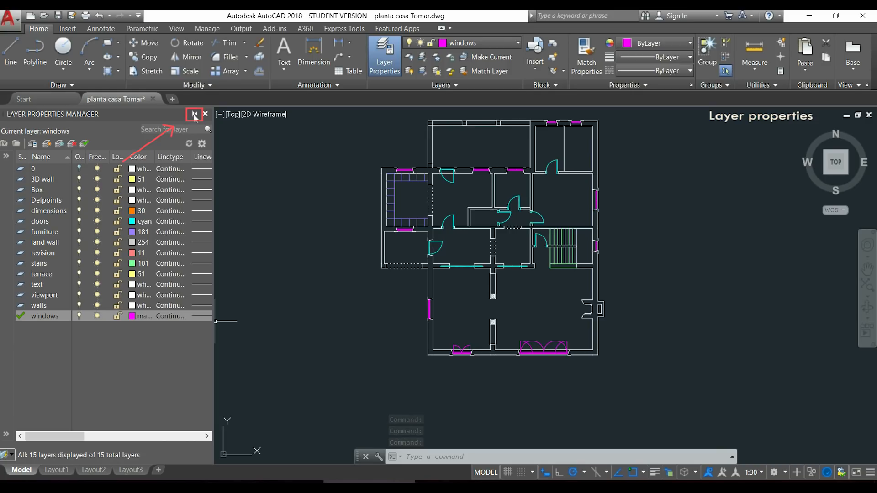
{"action": "left_click", "coordinate": [194, 114]}
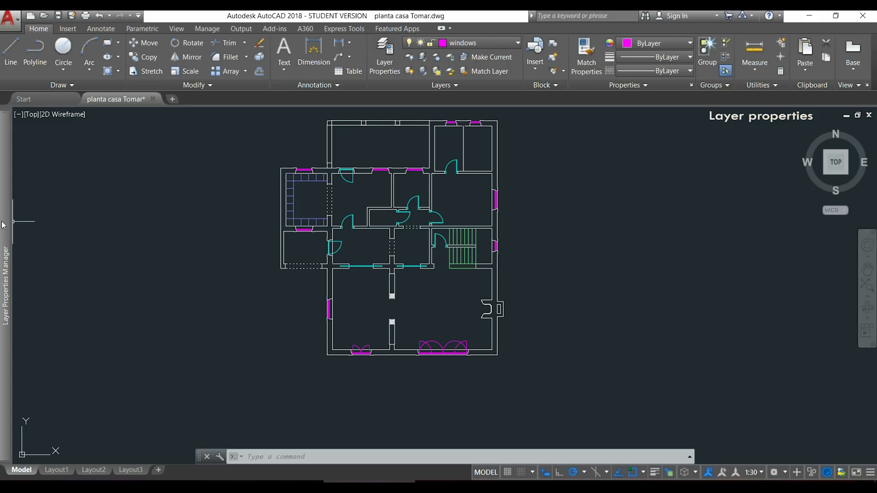
{"action": "mouse_move", "coordinate": [5, 225]}
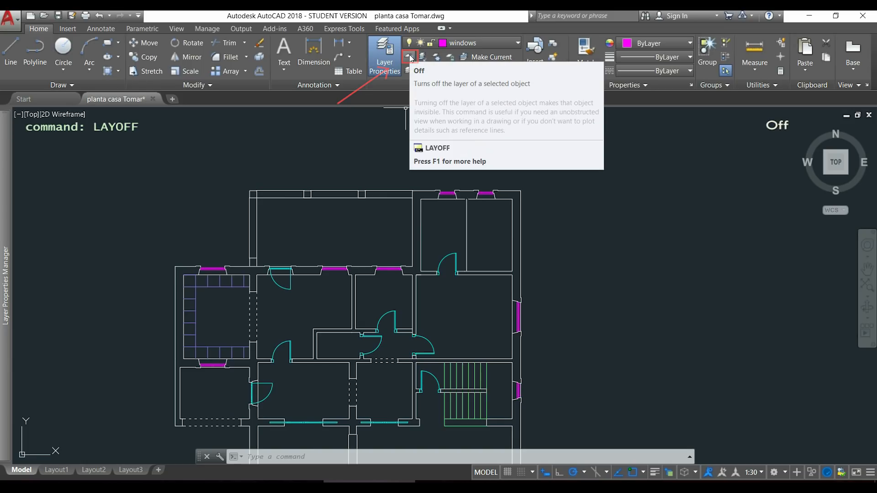
Turn off the layer of the upper right room's wall by picking the wall with Layer Off
{"action": "left_click", "coordinate": [409, 56]}
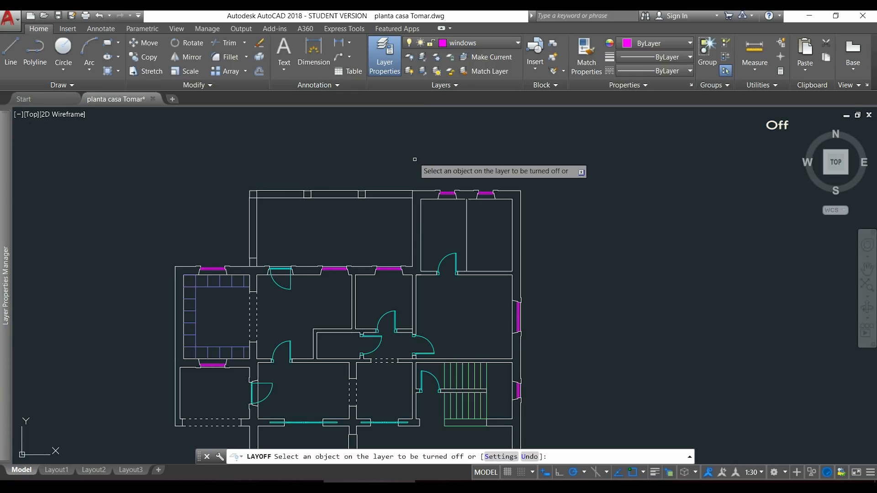
{"action": "left_click", "coordinate": [428, 200]}
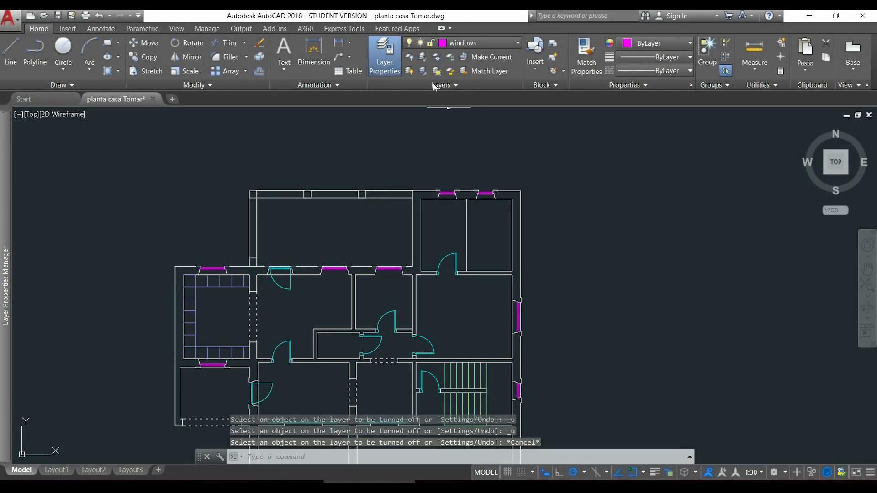
Isolate the walls layer by selecting a wall line of the upper right room with Layer Isolate
{"action": "left_click", "coordinate": [424, 56]}
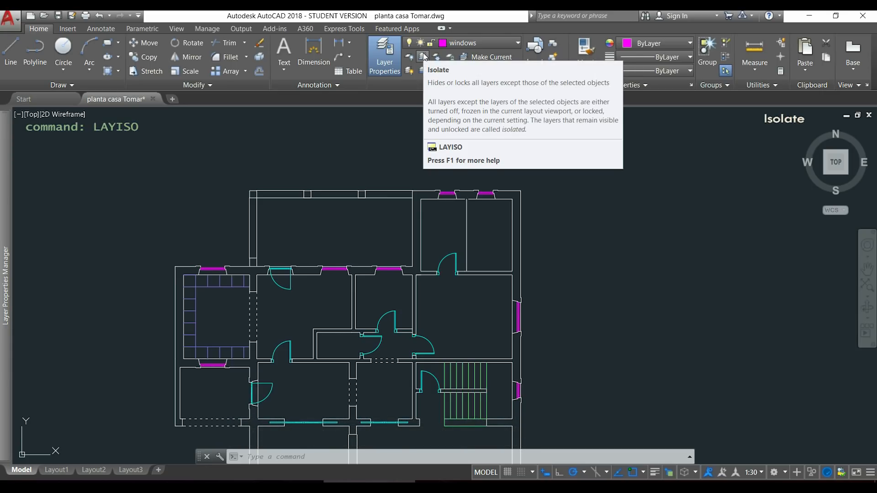
{"action": "left_click", "coordinate": [425, 56]}
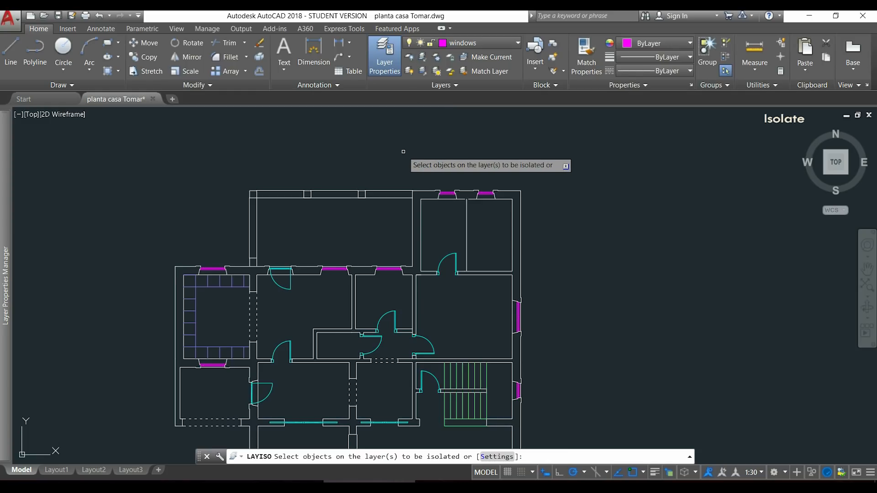
{"action": "left_click", "coordinate": [419, 225]}
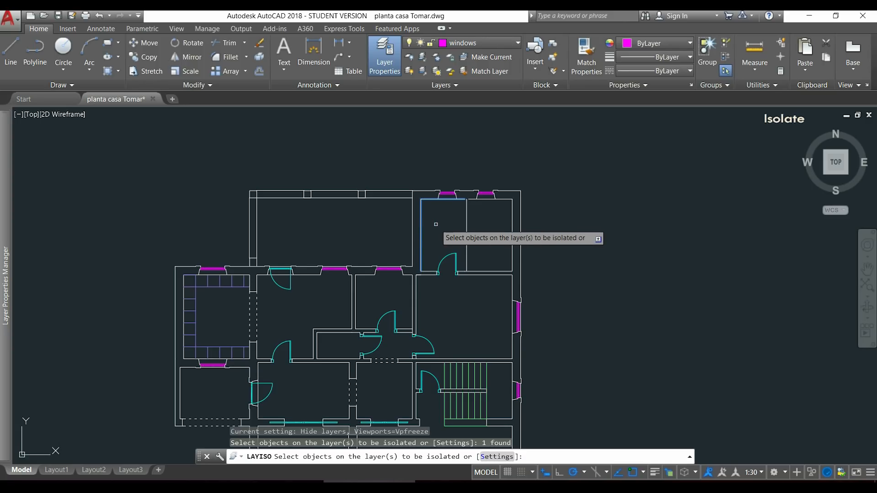
{"action": "key", "text": "Return"}
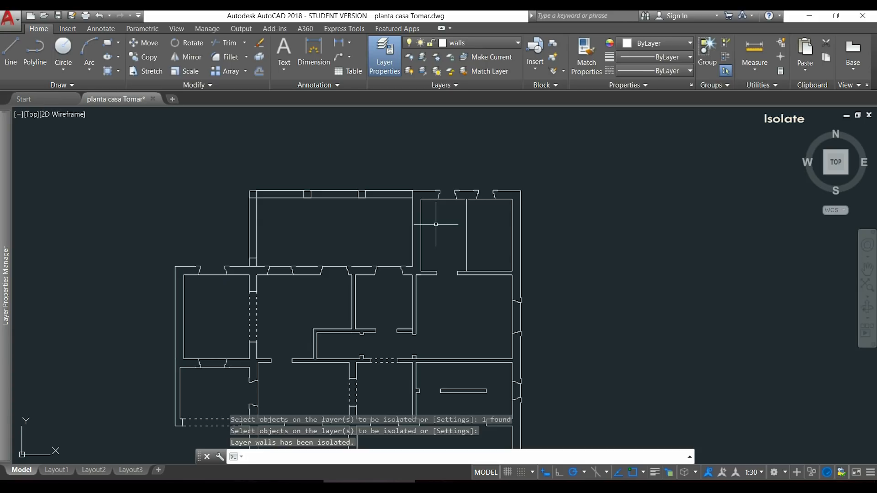
{"action": "scroll", "coordinate": [436, 224], "scroll_direction": "down", "scroll_amount": 3}
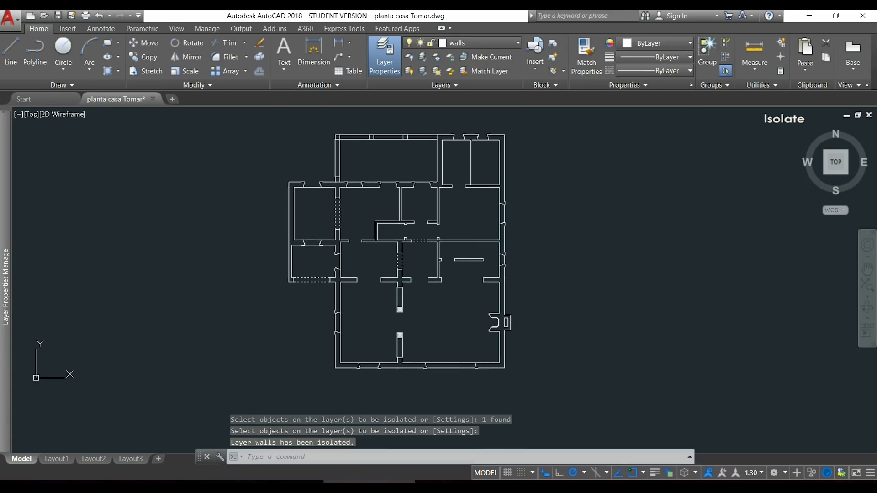
{"action": "mouse_move", "coordinate": [2, 304]}
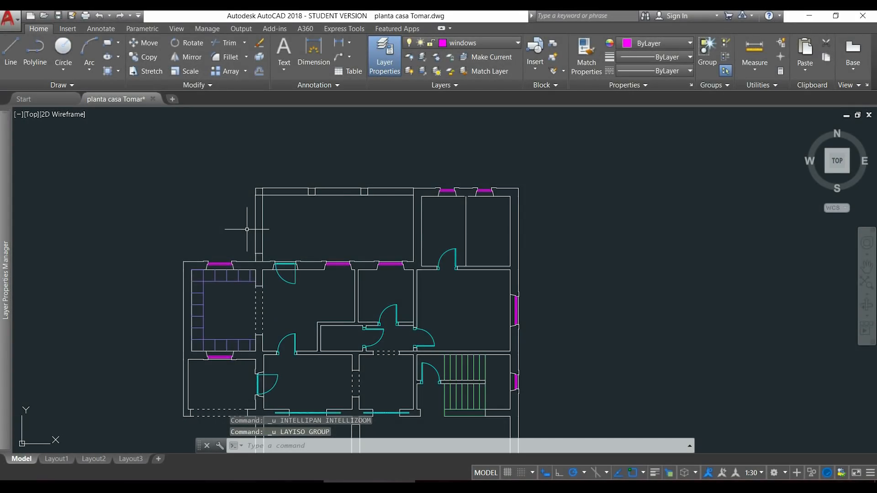
Freeze the walls layer by picking a wall line beside the upper window, check the layer list, and undo the freeze
{"action": "left_click", "coordinate": [437, 56]}
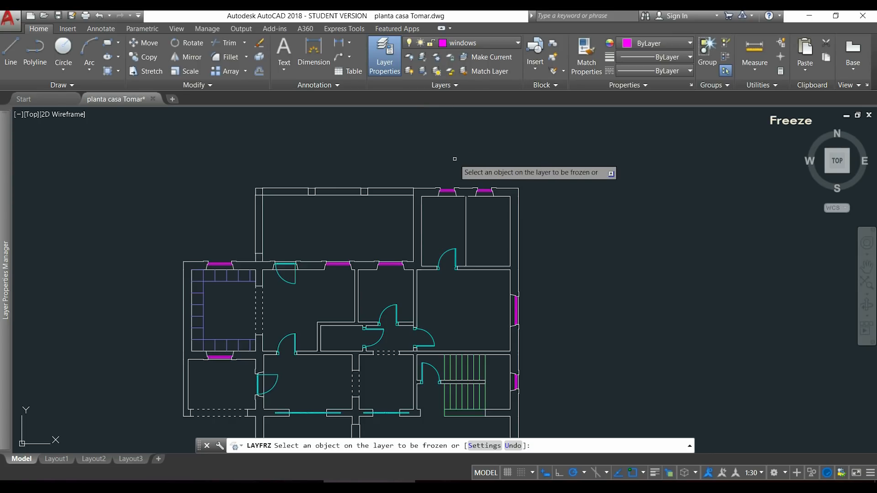
{"action": "left_click", "coordinate": [441, 190]}
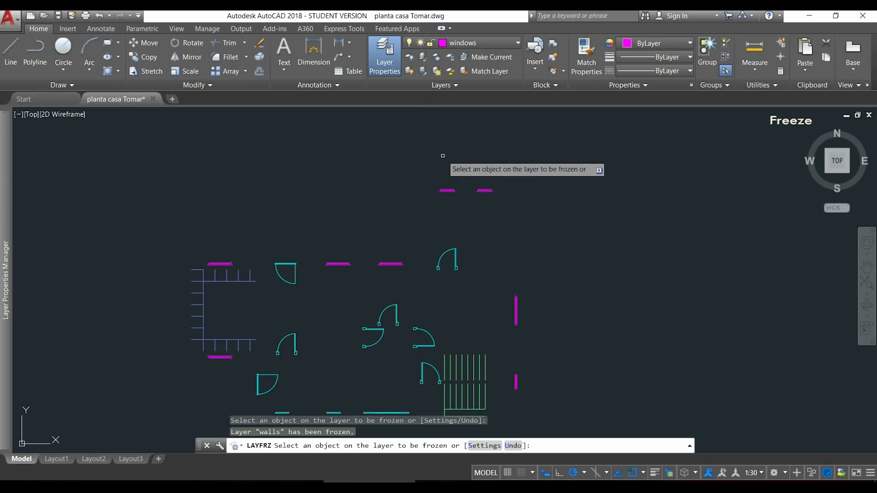
{"action": "mouse_move", "coordinate": [2, 284]}
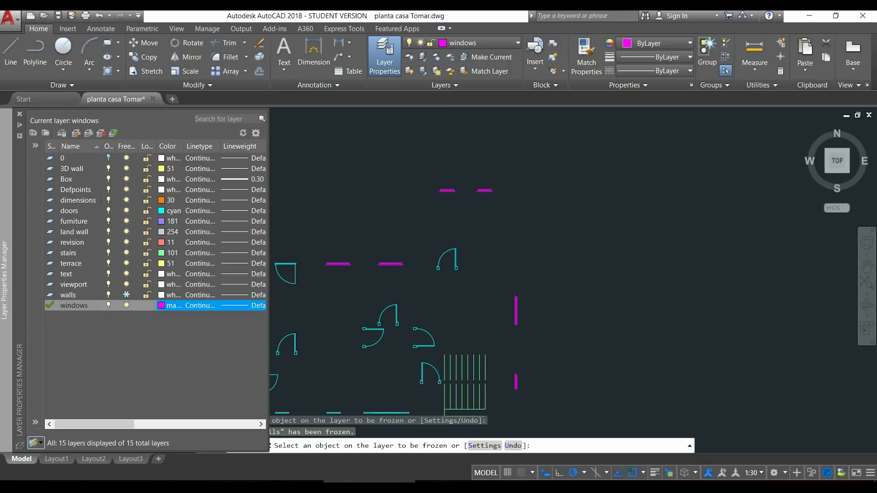
{"action": "key", "text": "Escape"}
{"action": "key", "text": "ctrl+z"}
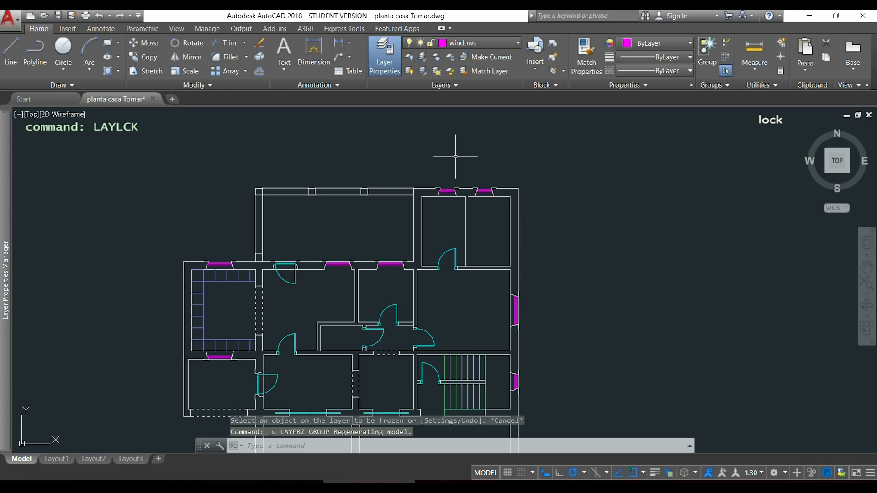
Lock the walls layer by picking a wall line next to the stairs with Layer Lock
{"action": "left_click", "coordinate": [450, 56]}
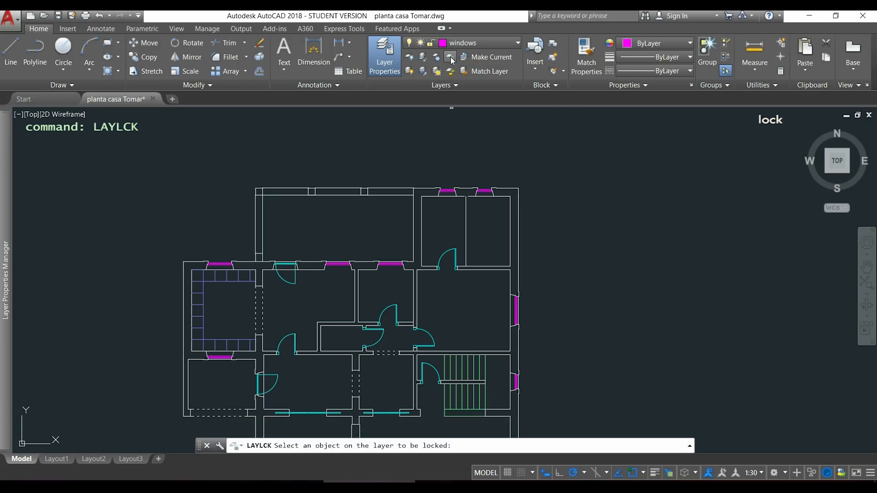
{"action": "middle_click_drag", "start_coordinate": [556, 324], "coordinate": [573, 210]}
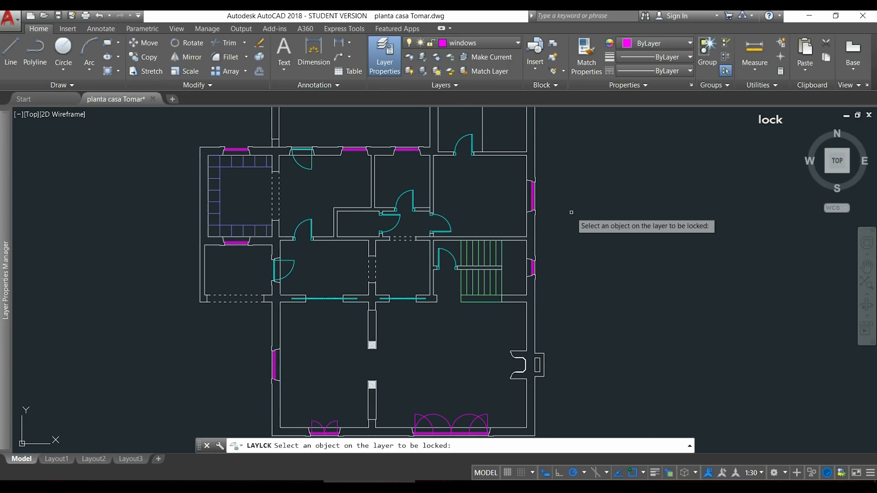
{"action": "left_click", "coordinate": [434, 286]}
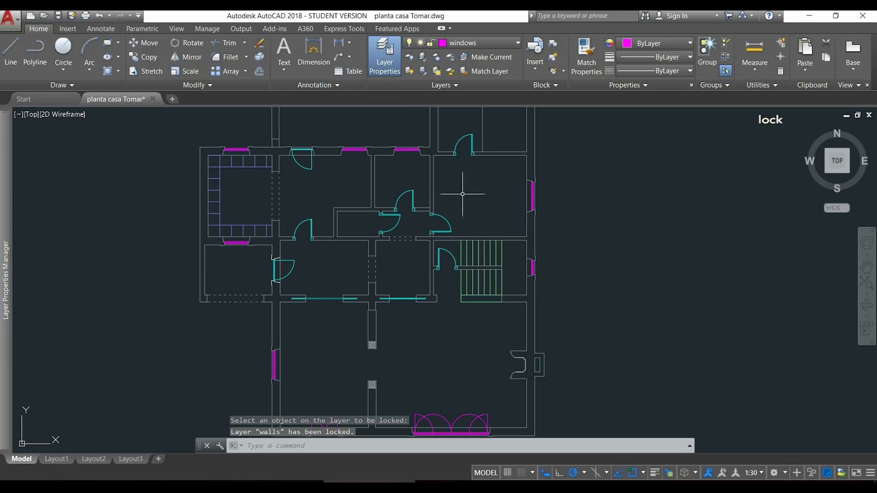
{"action": "middle_click_drag", "start_coordinate": [380, 131], "coordinate": [368, 246]}
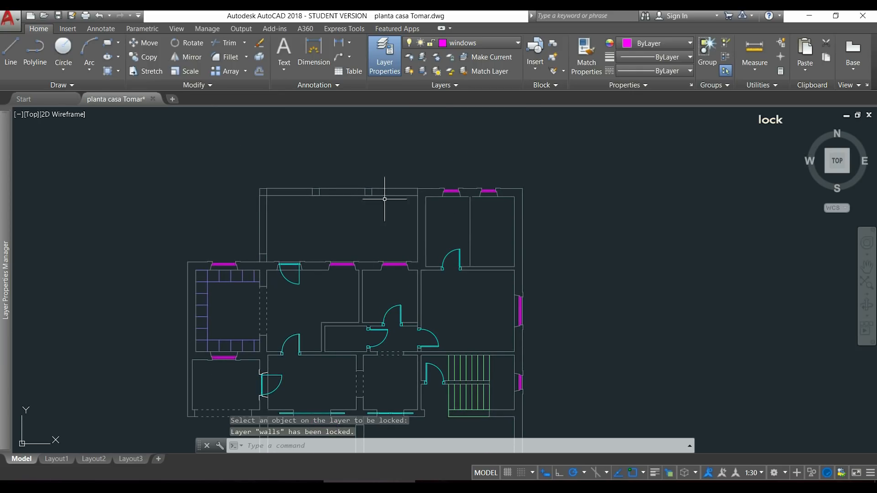
Try to erase the two wall lines between the upper rooms on the locked walls layer
{"action": "left_click", "coordinate": [417, 214]}
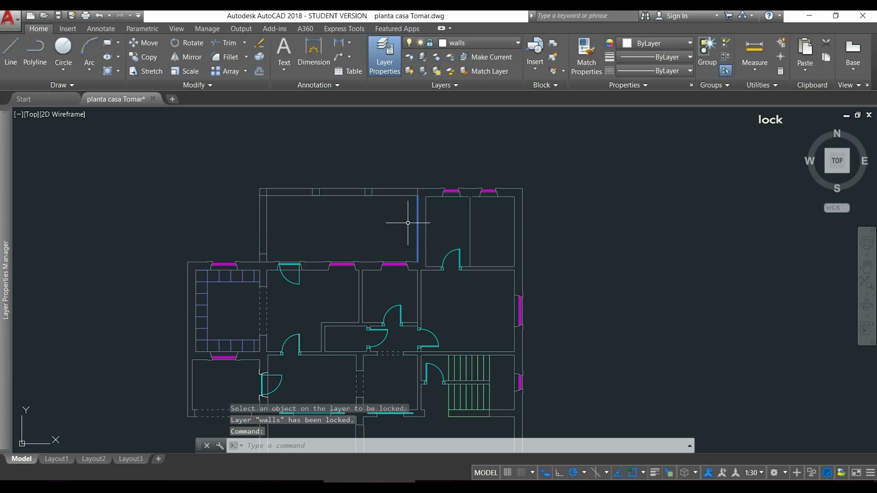
{"action": "key", "text": "Delete"}
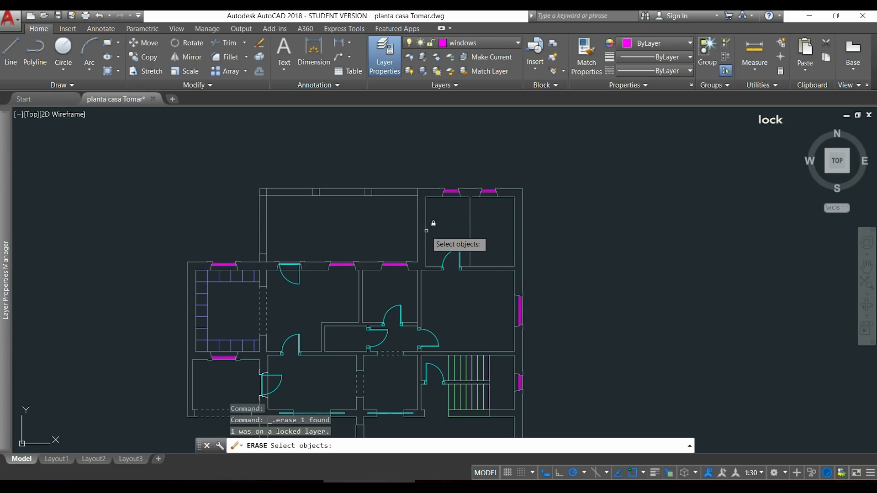
{"action": "left_click", "coordinate": [425, 230]}
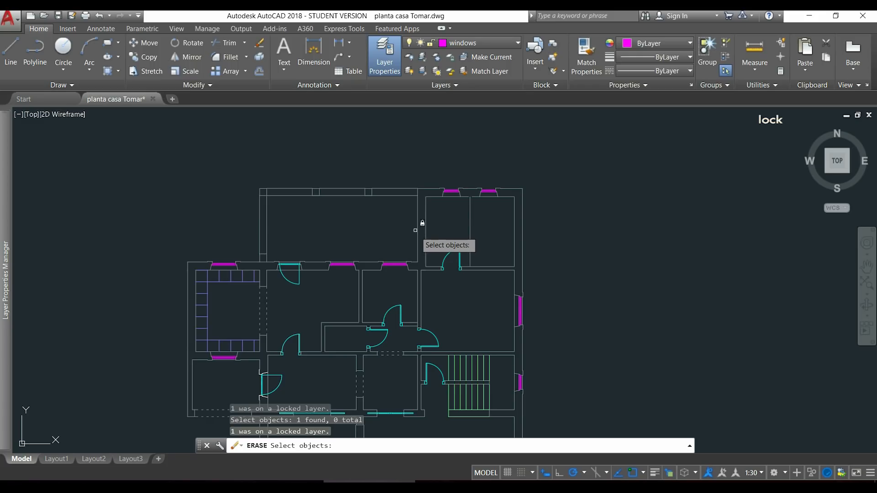
{"action": "key", "text": "Escape"}
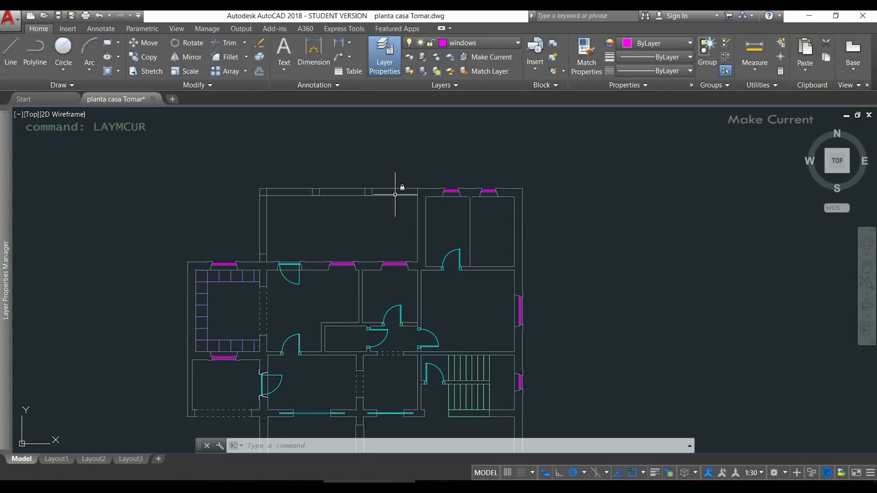
Make the doors layer current by picking the door of the upper right room with Make Current
{"action": "left_click", "coordinate": [466, 61]}
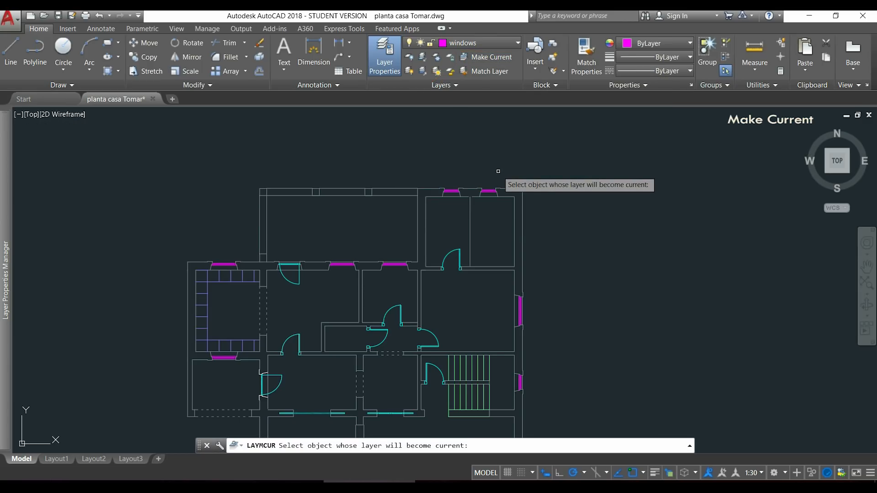
{"action": "left_click", "coordinate": [459, 258]}
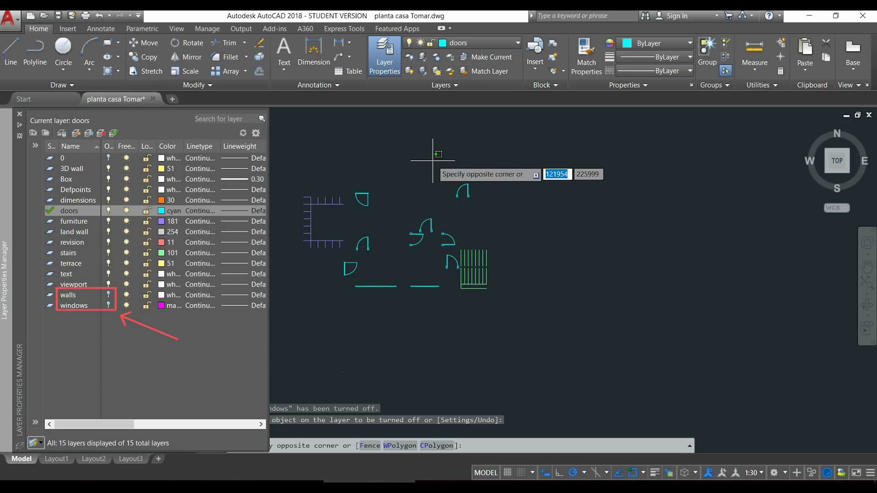
{"action": "key", "text": "Escape"}
{"action": "key", "text": "Escape"}
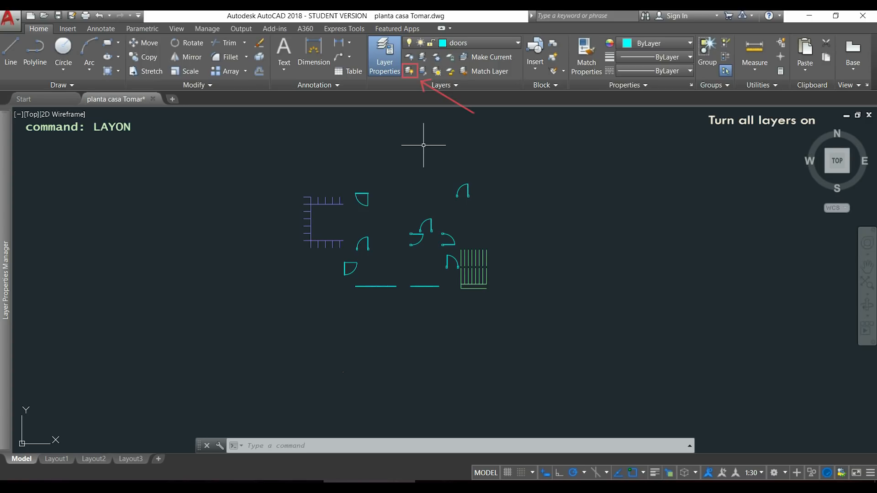
Turn all layers on, and restore the layers hidden by isolating the walls layer with Unisolate
{"action": "left_click", "coordinate": [409, 72]}
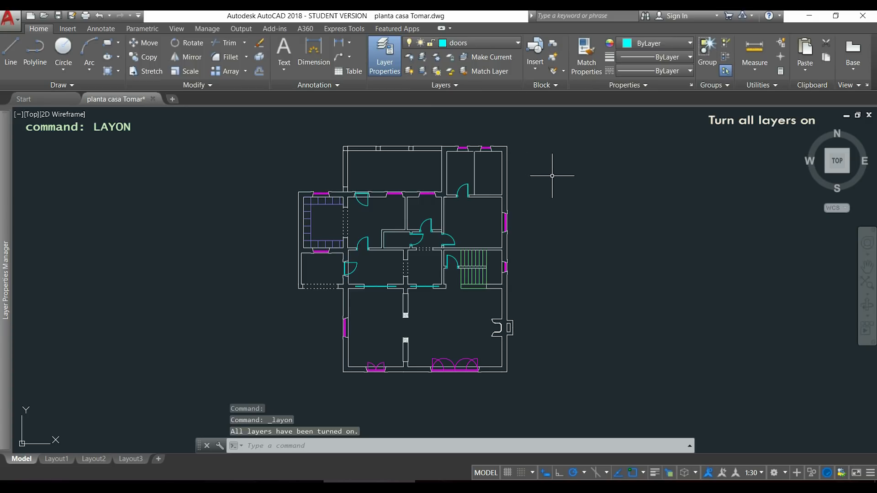
{"action": "mouse_move", "coordinate": [3, 275]}
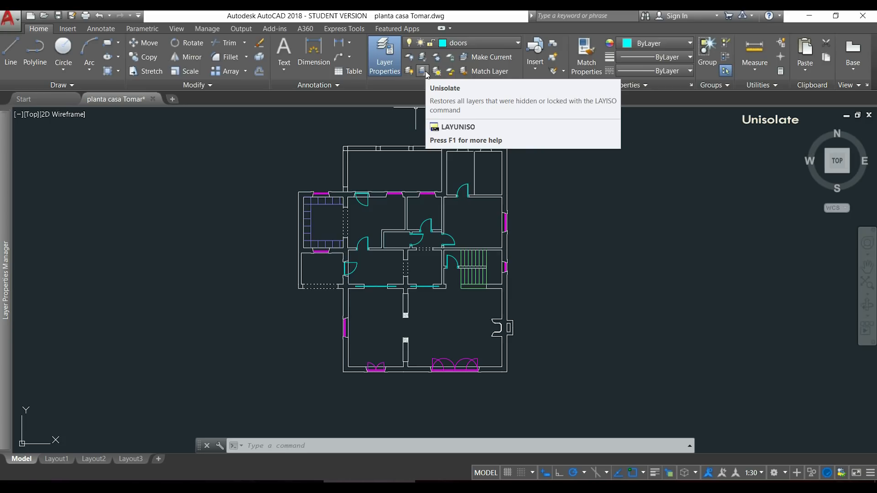
{"action": "left_click", "coordinate": [426, 70]}
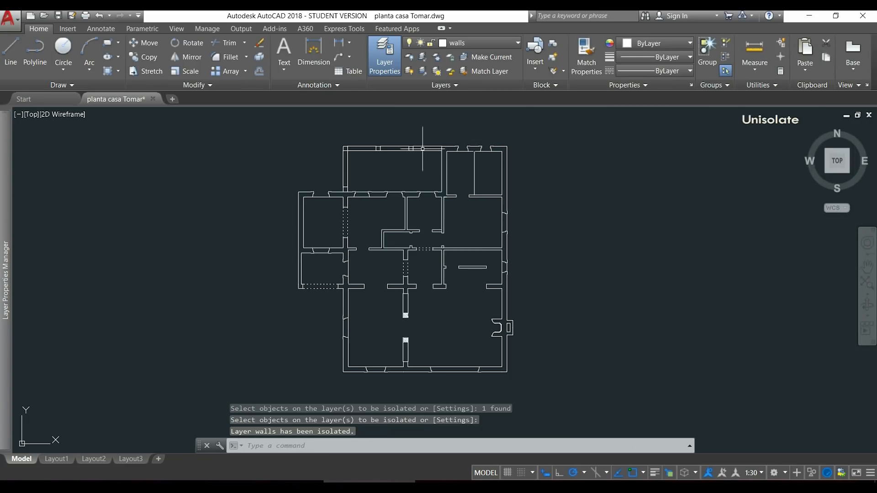
{"action": "mouse_move", "coordinate": [2, 245]}
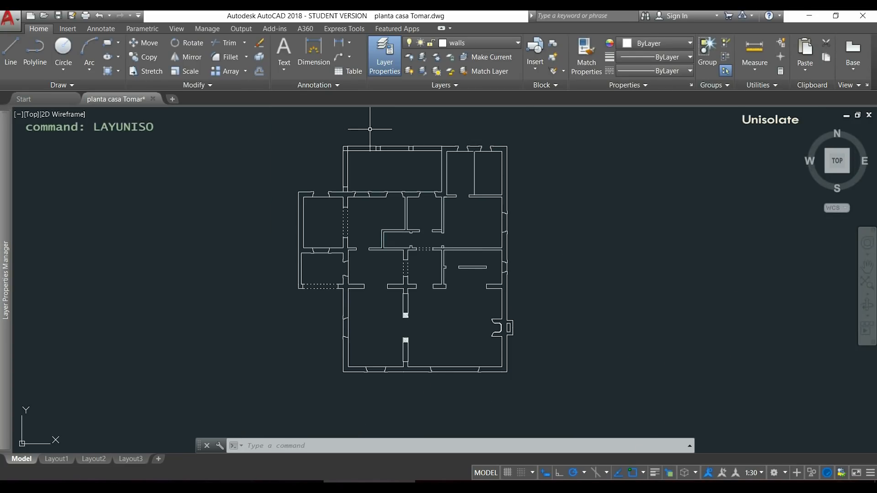
{"action": "left_click", "coordinate": [424, 73]}
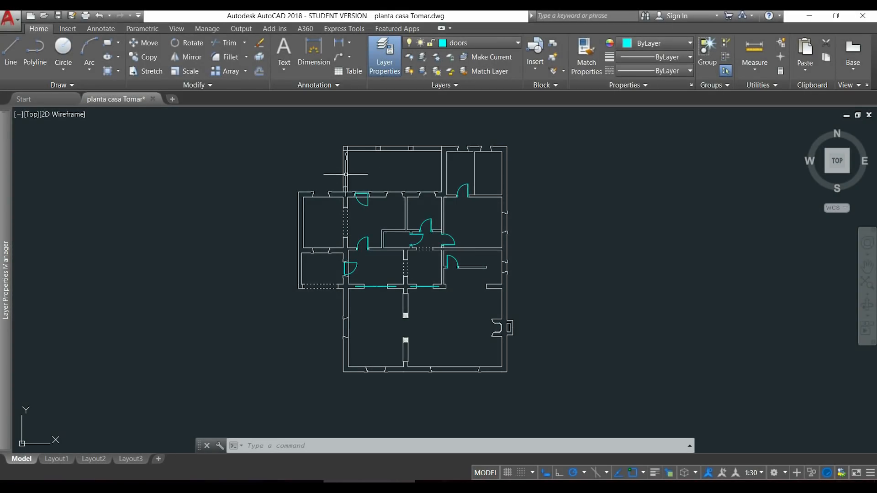
Thaw all layers, and unlock the walls layer by picking the outer wall line along the upper edge of the plan
{"action": "left_click", "coordinate": [435, 73]}
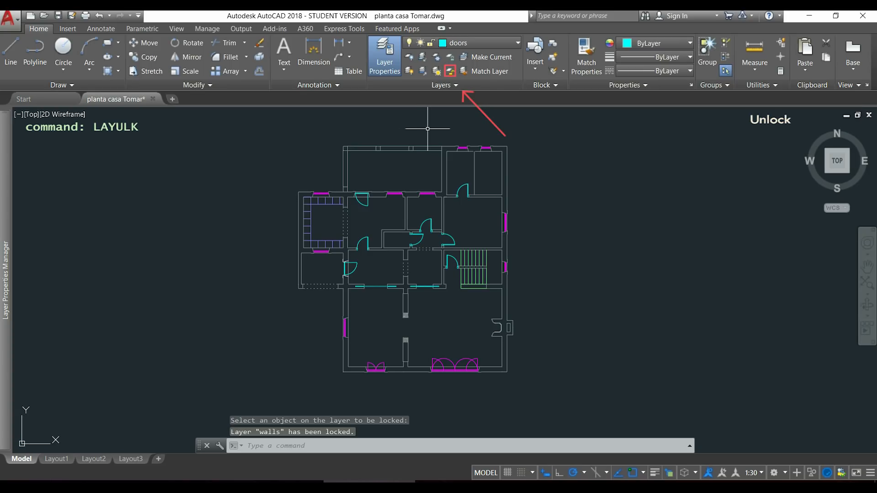
{"action": "left_click", "coordinate": [449, 71]}
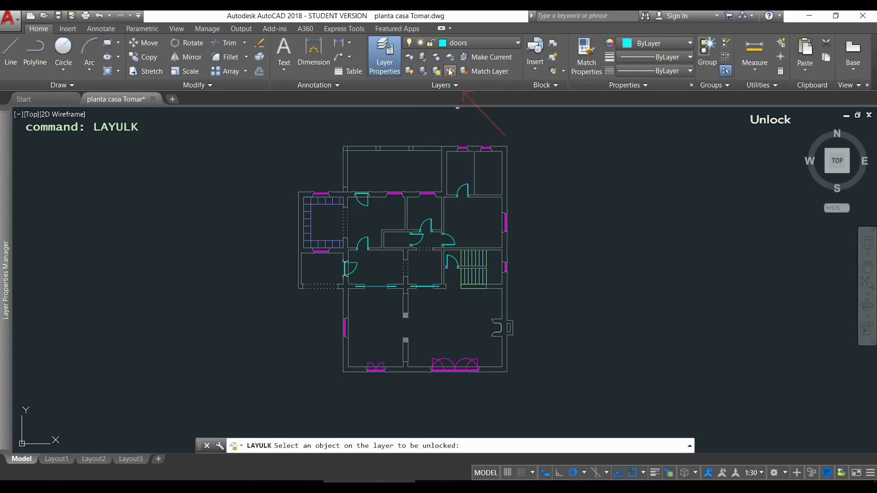
{"action": "left_click", "coordinate": [427, 146]}
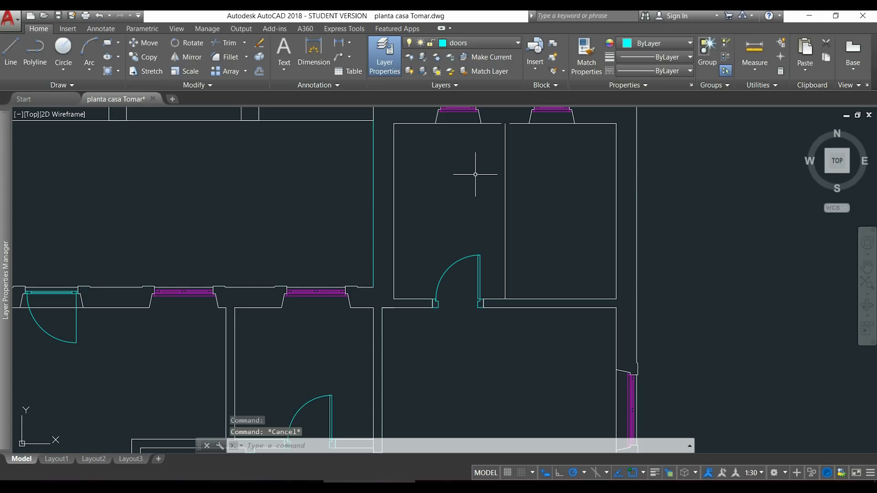
Use Match Layer to move the cyan wall line of the large upper room to the walls layer, taking the adjacent room's wall line as destination
{"action": "left_click", "coordinate": [489, 71]}
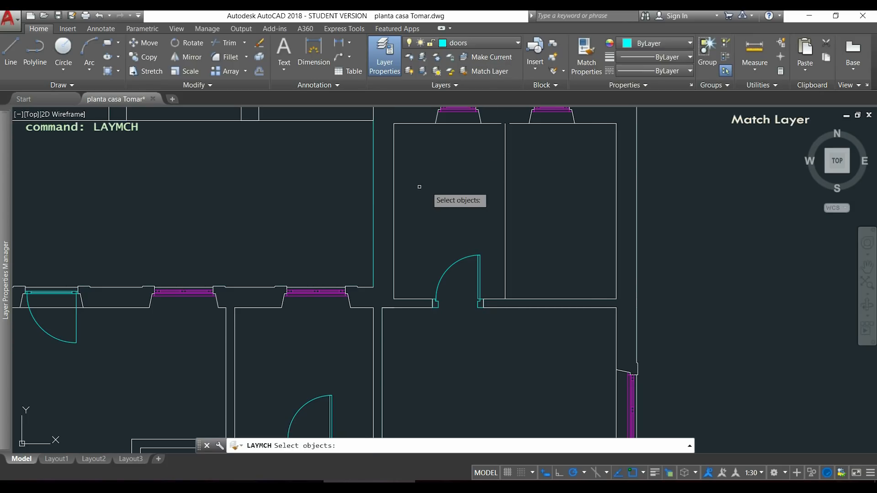
{"action": "left_click", "coordinate": [373, 187]}
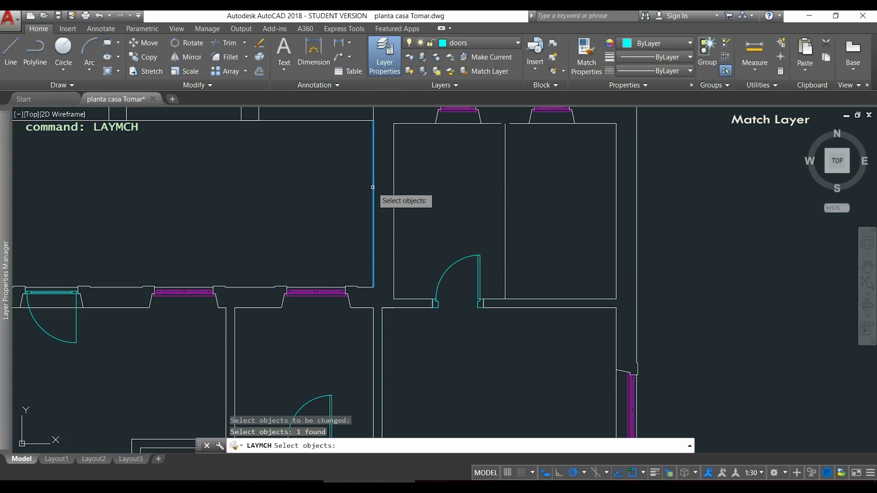
{"action": "key", "text": "Return"}
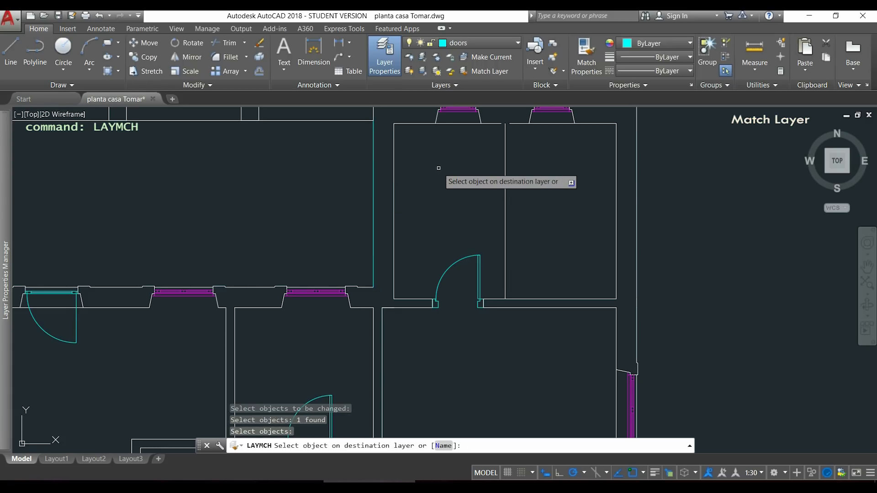
{"action": "left_click", "coordinate": [394, 182]}
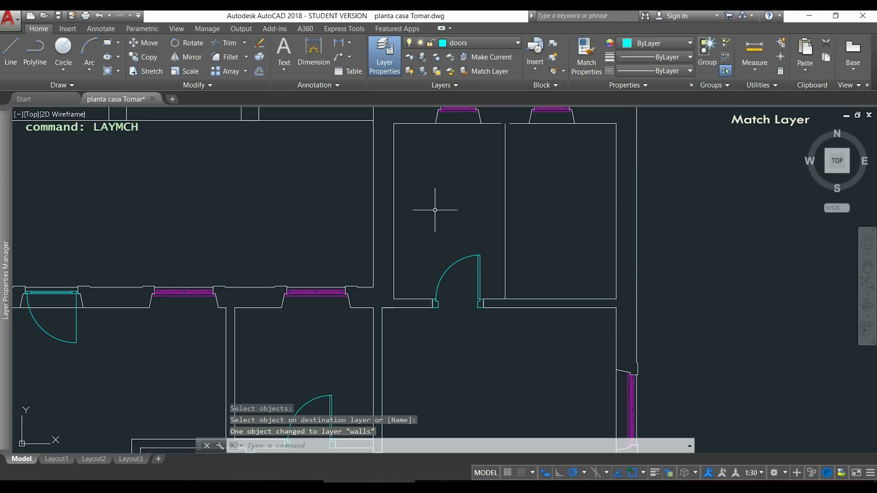